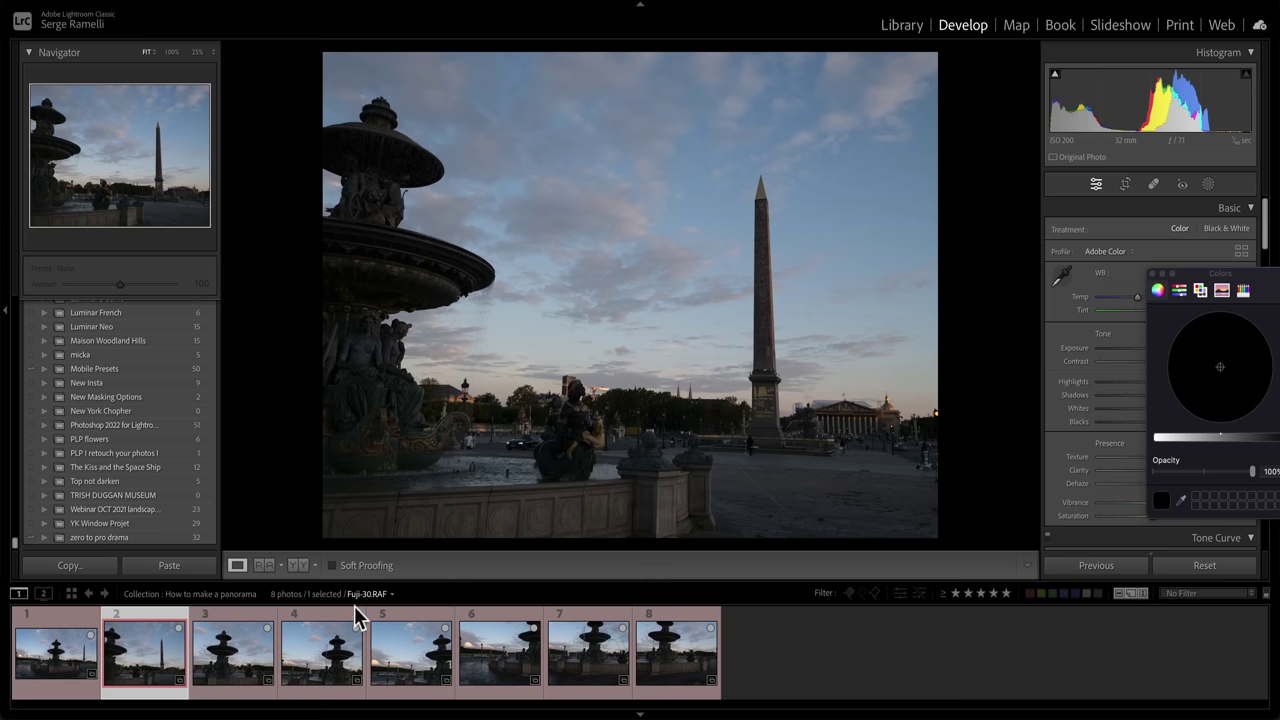
Step: Review the fountain frames from the third one through the last, Fuji-24.RAF
left_click(238, 623)
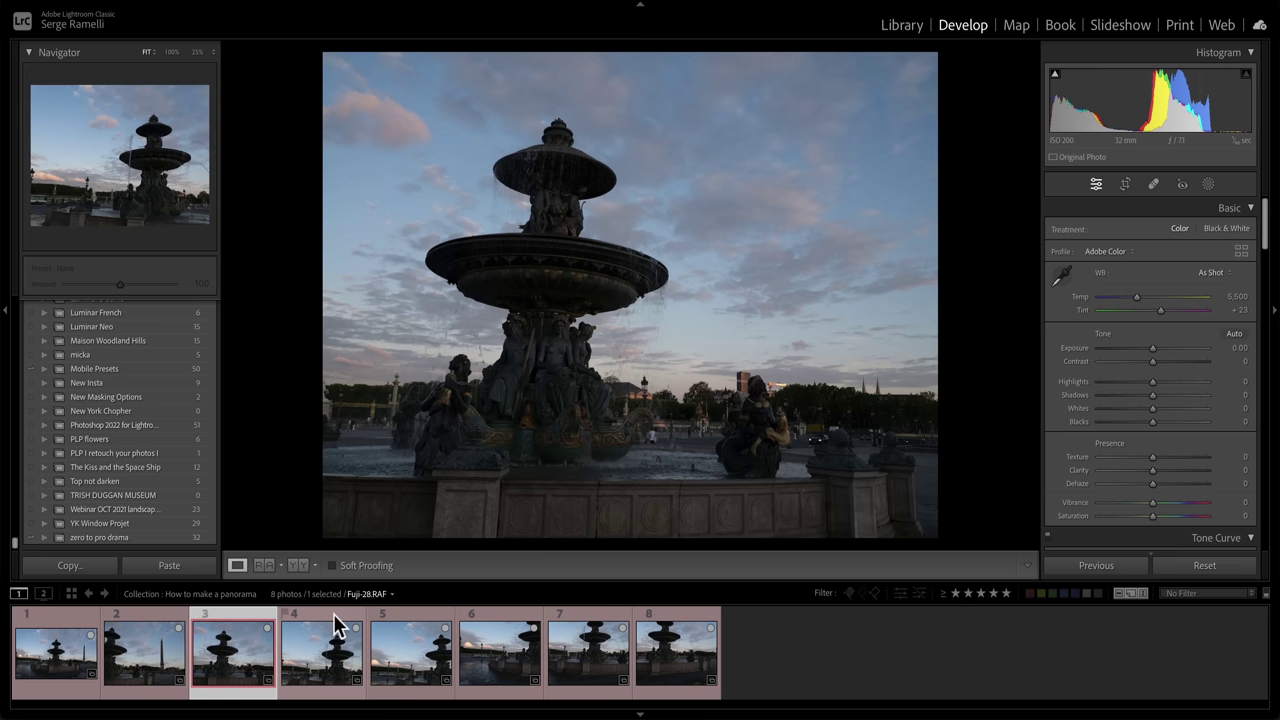
left_click(333, 615)
left_click(413, 620)
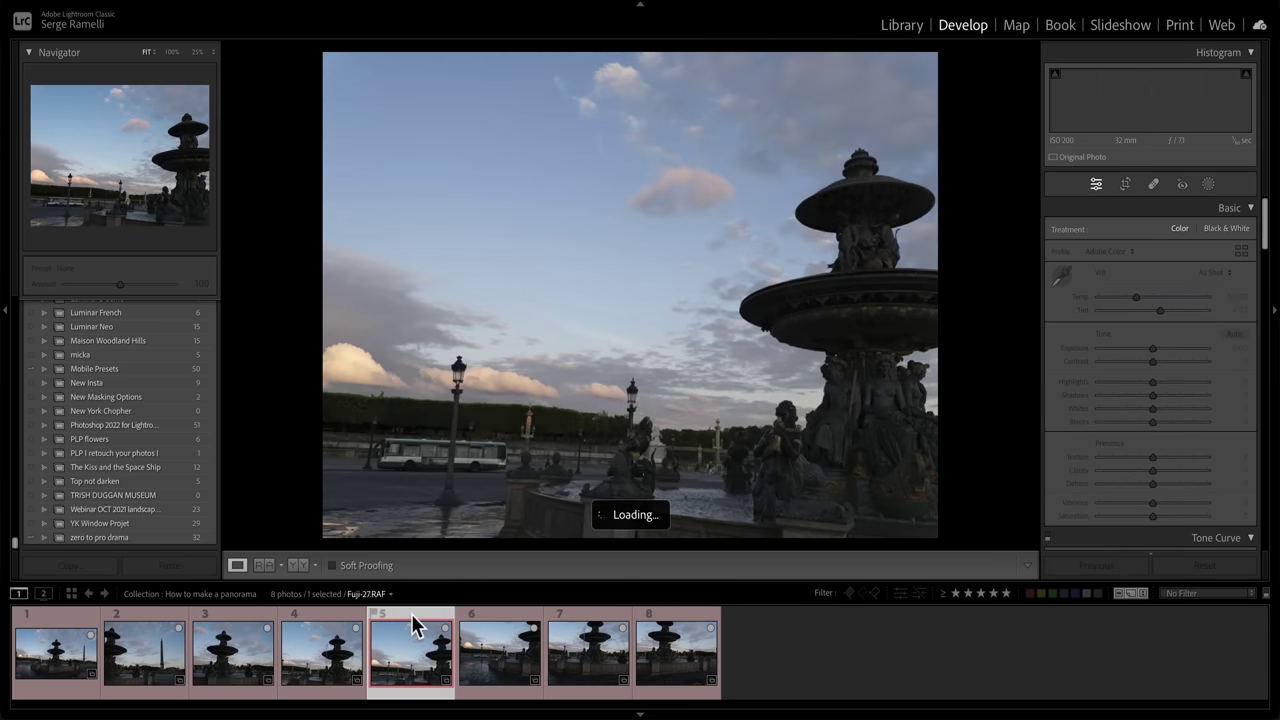
left_click(509, 623)
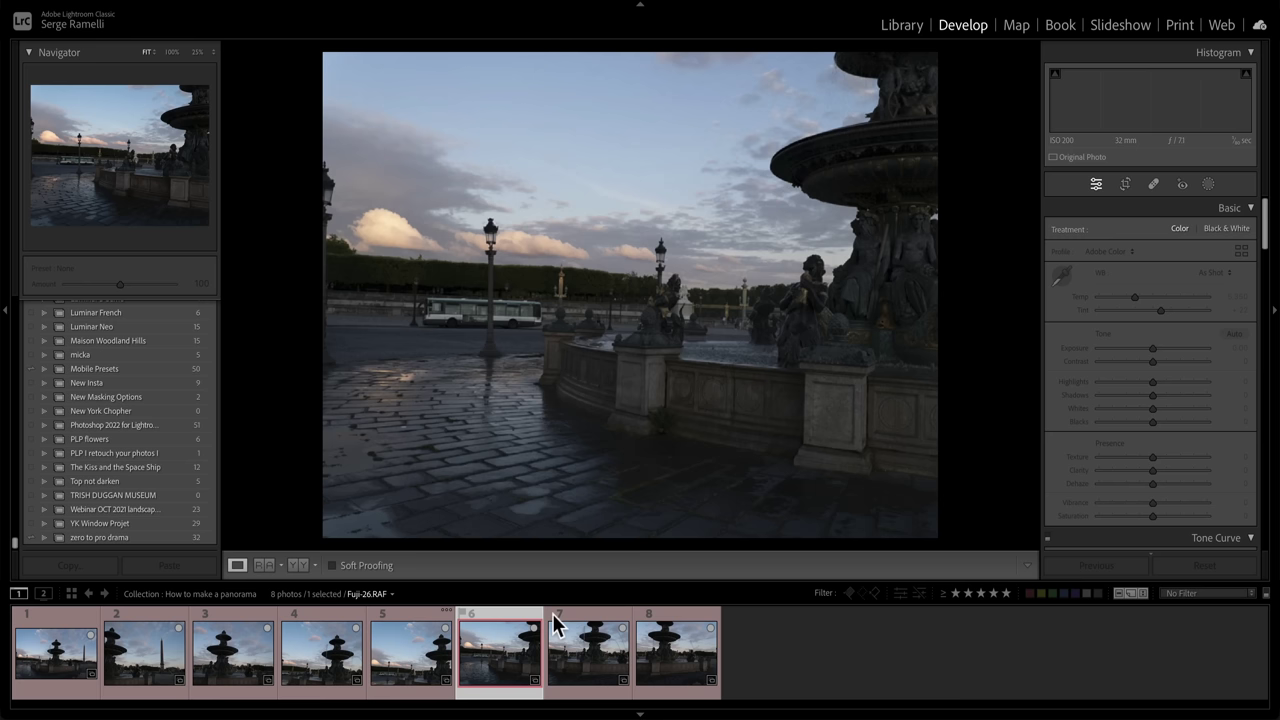
left_click(594, 622)
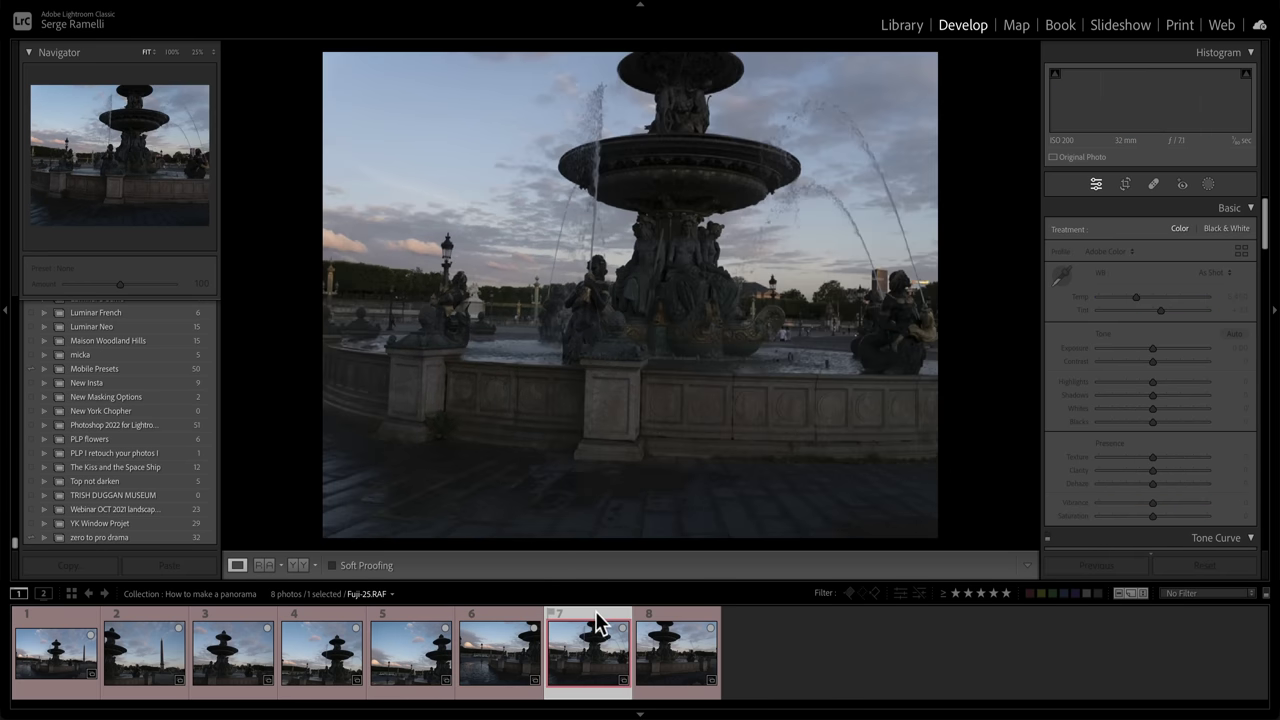
left_click(662, 625)
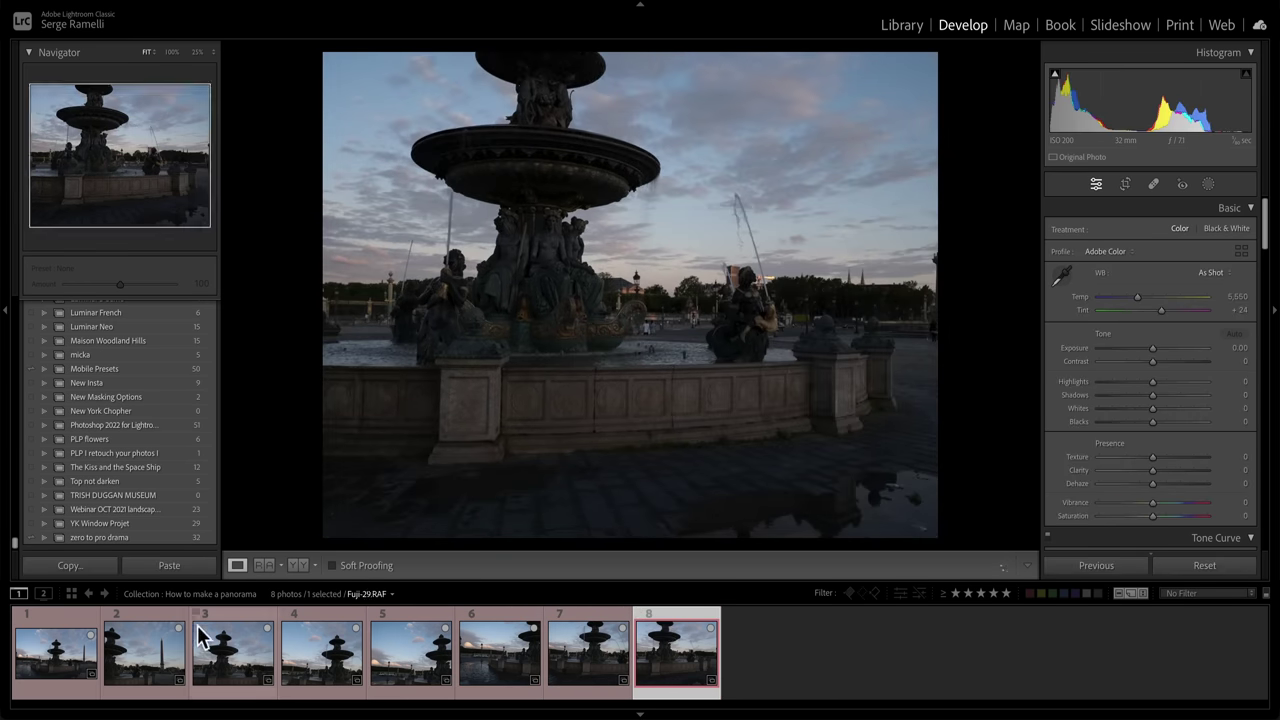
Step: Recheck frames Fuji-29 to Fuji-26 with the file info overlay, ending on Fuji-30.RAF
left_click(140, 615)
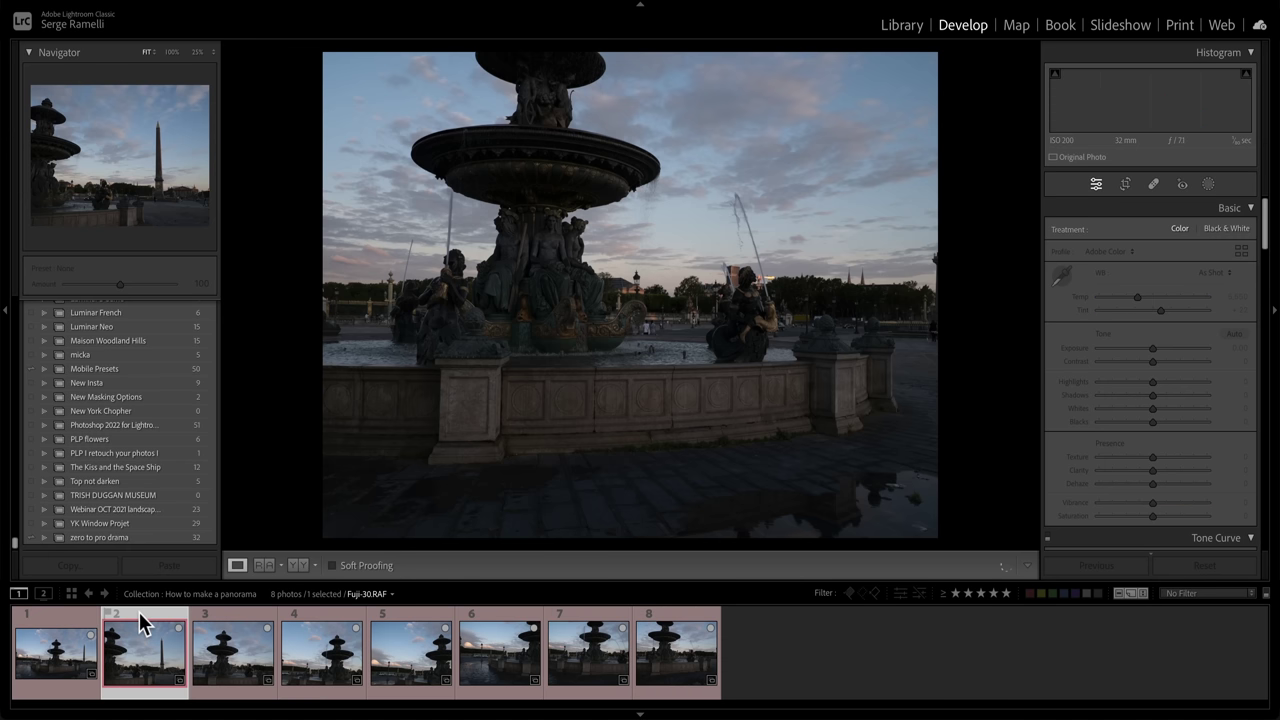
left_click(240, 621)
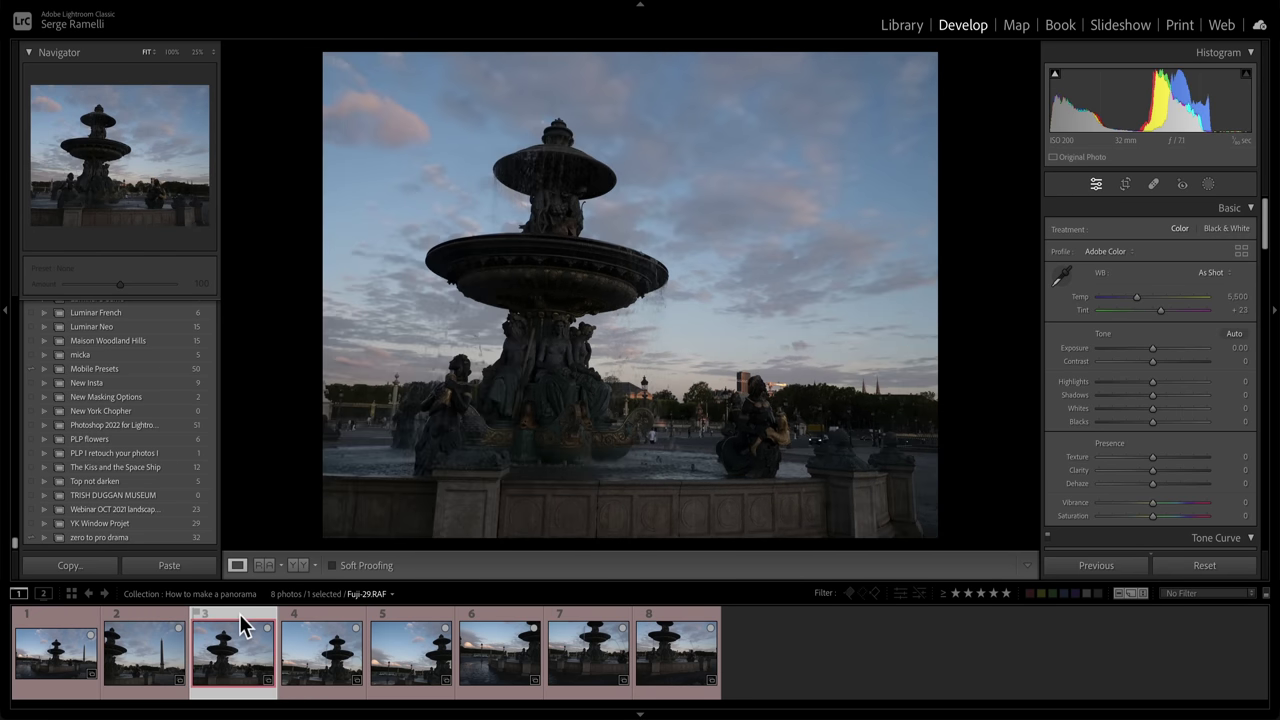
left_click(331, 615)
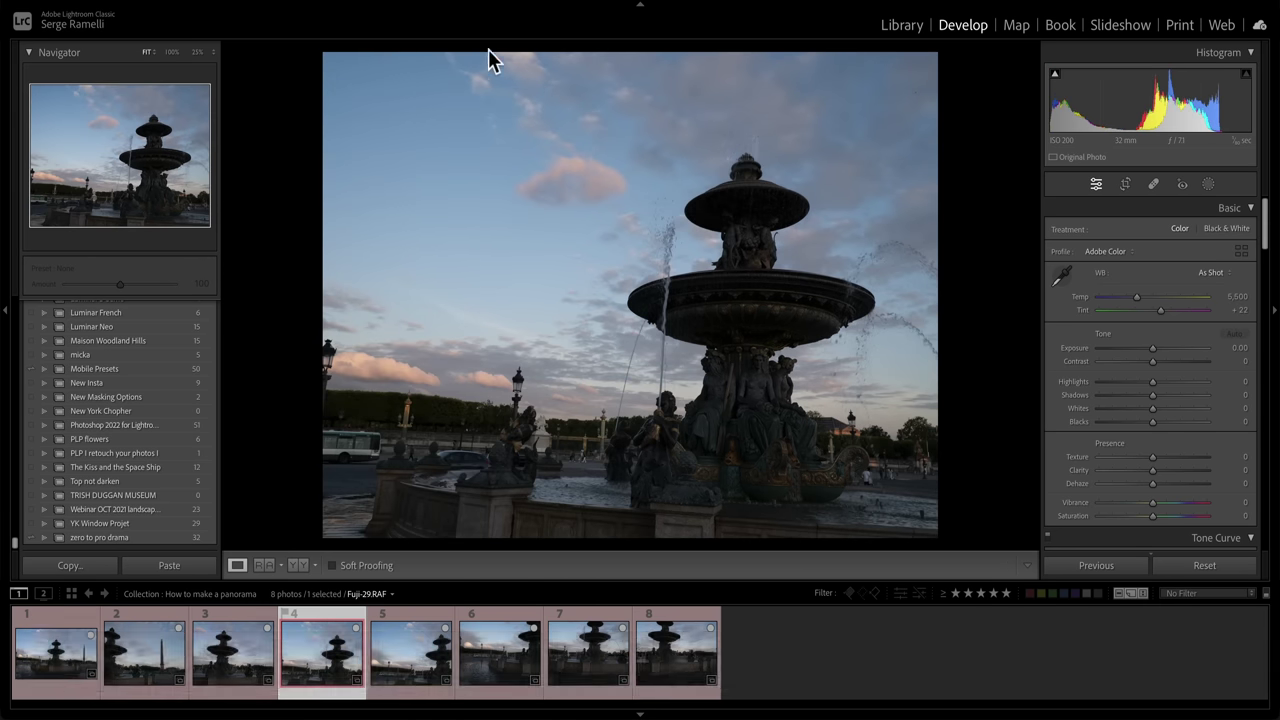
key("i")
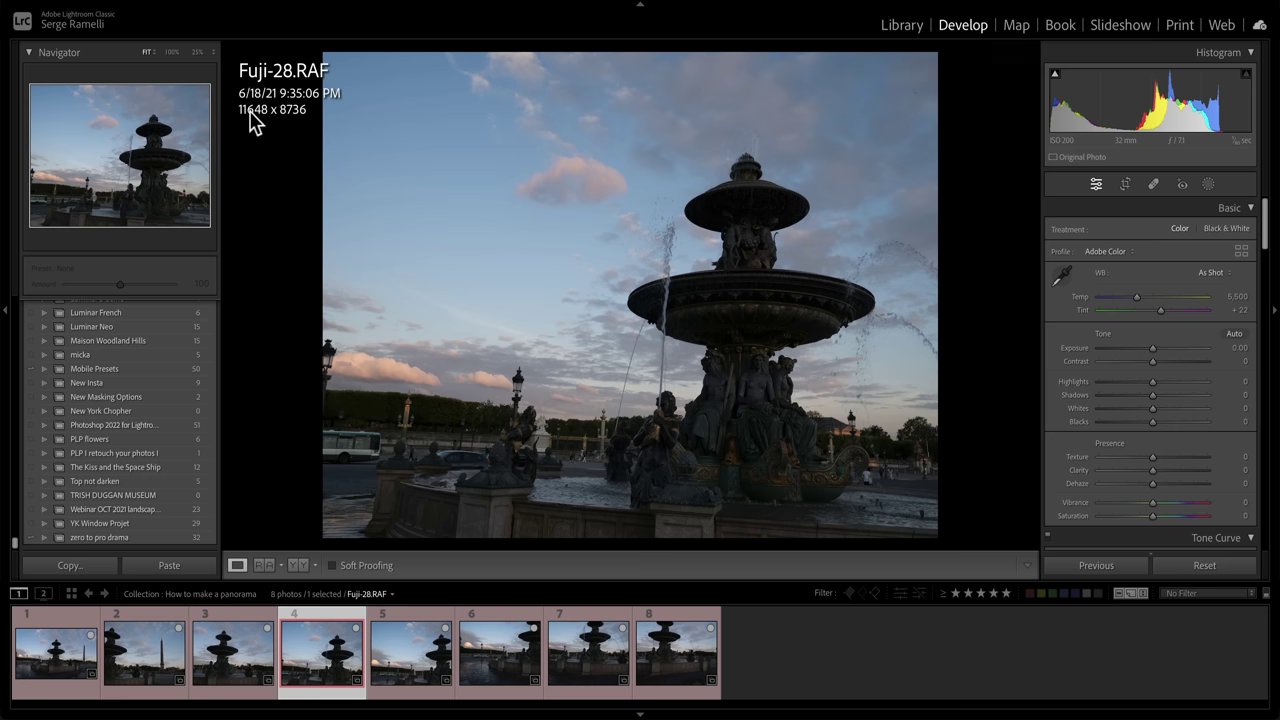
left_click(419, 624)
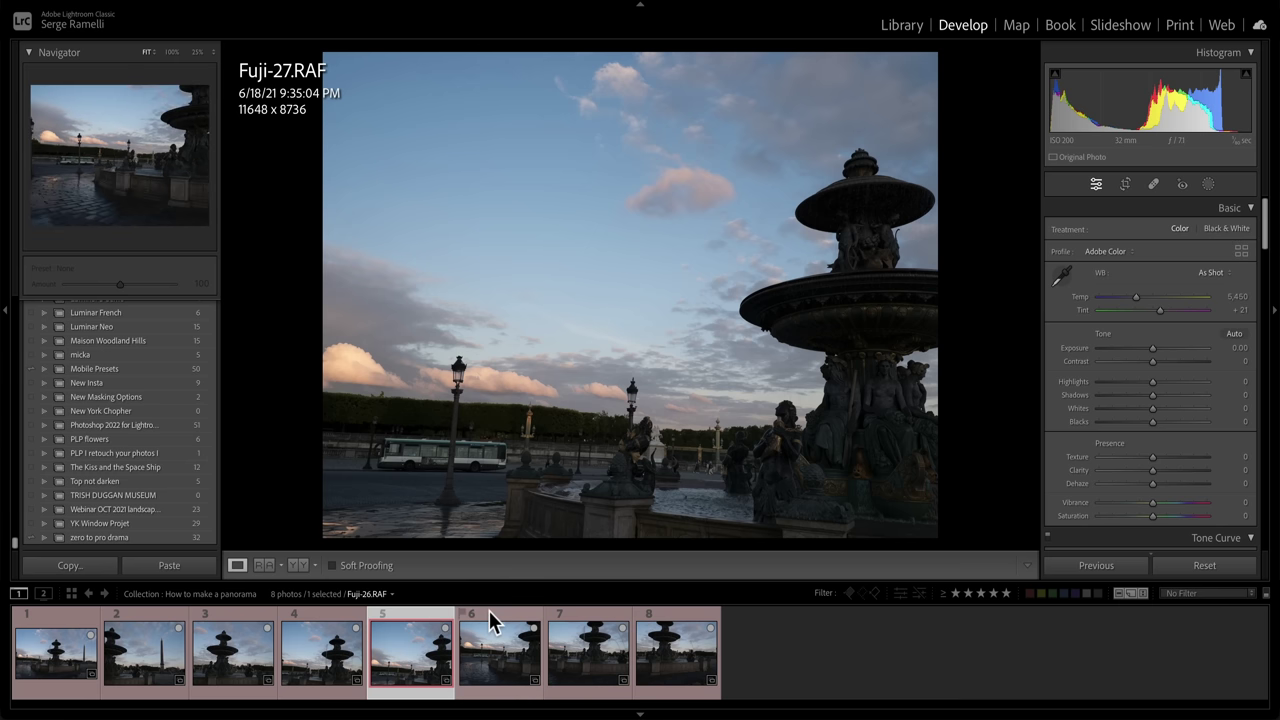
left_click(489, 612)
left_click(155, 613)
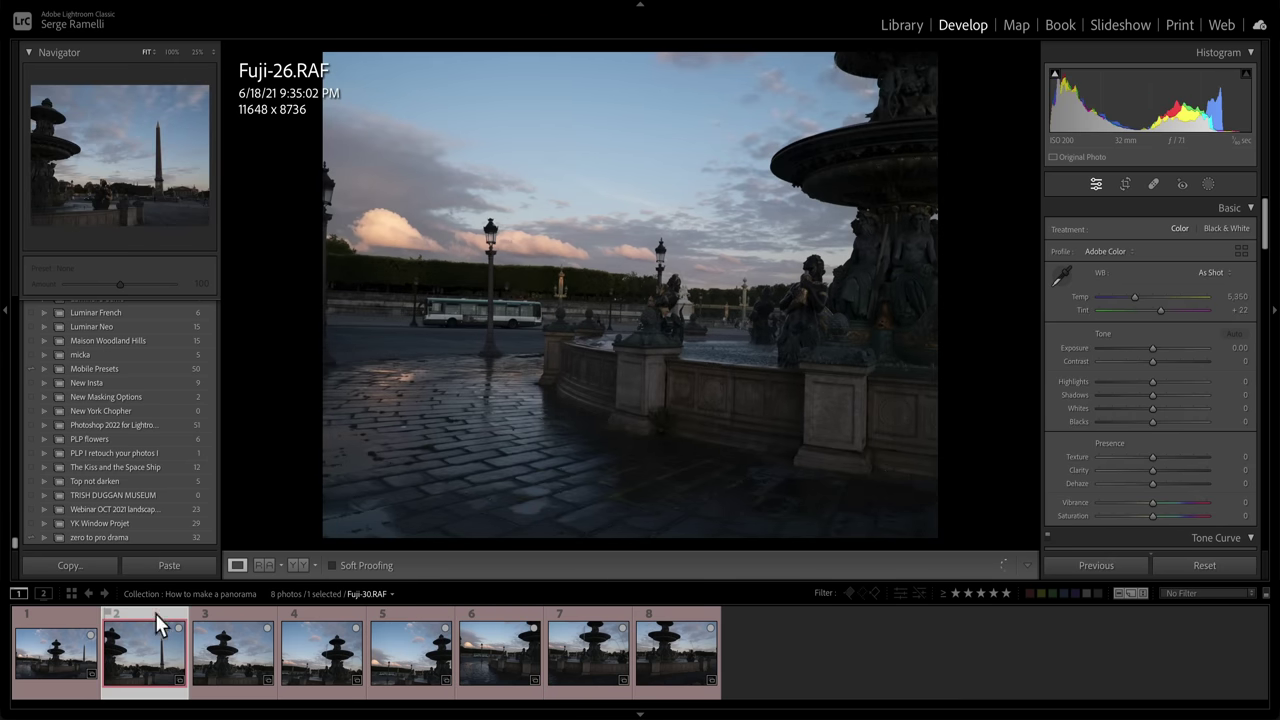
Step: Select the seven frames Fuji-30.RAF to Fuji-24.RAF and start a Photo Merge Panorama
left_click(676, 624, "shift")
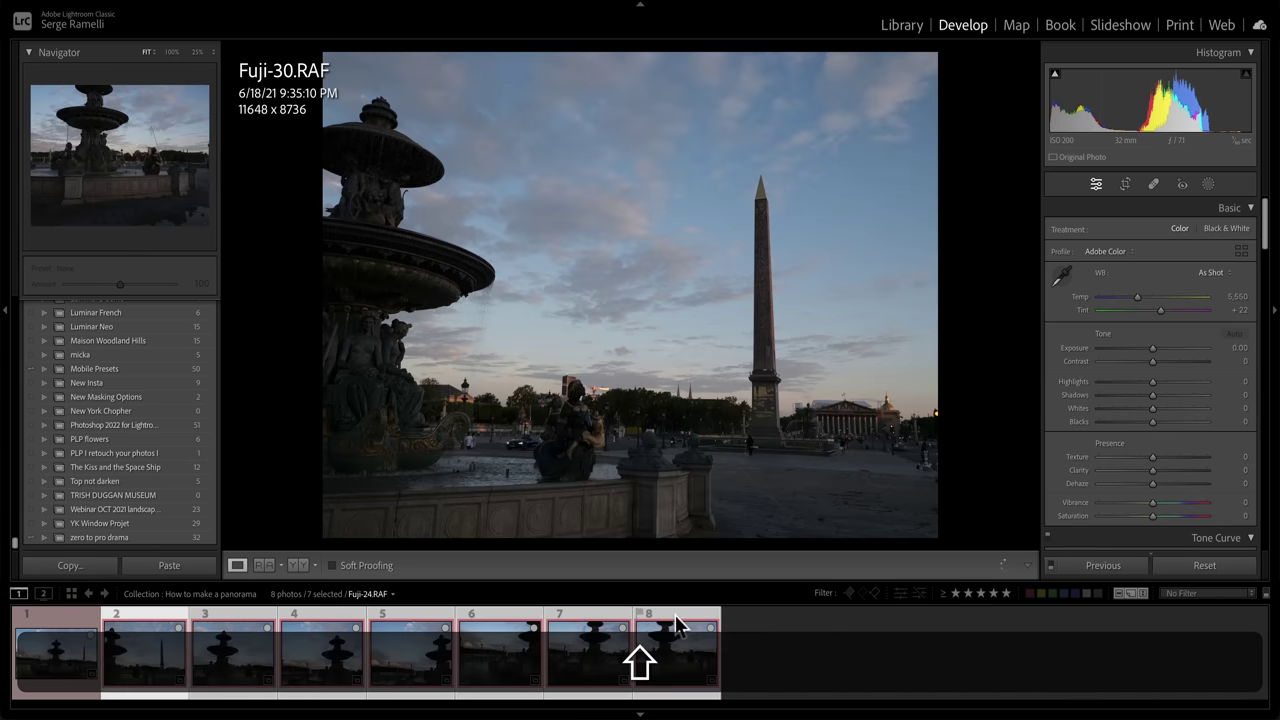
right_click(676, 624)
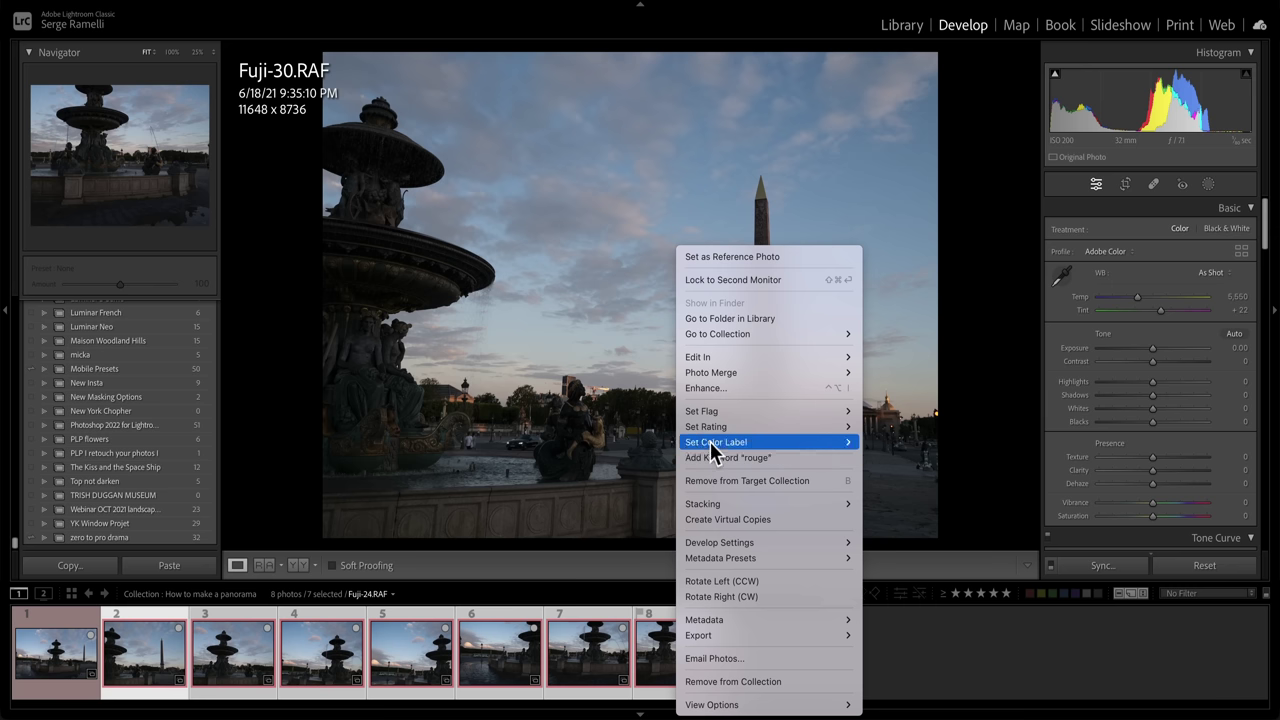
mouse_move(727, 378)
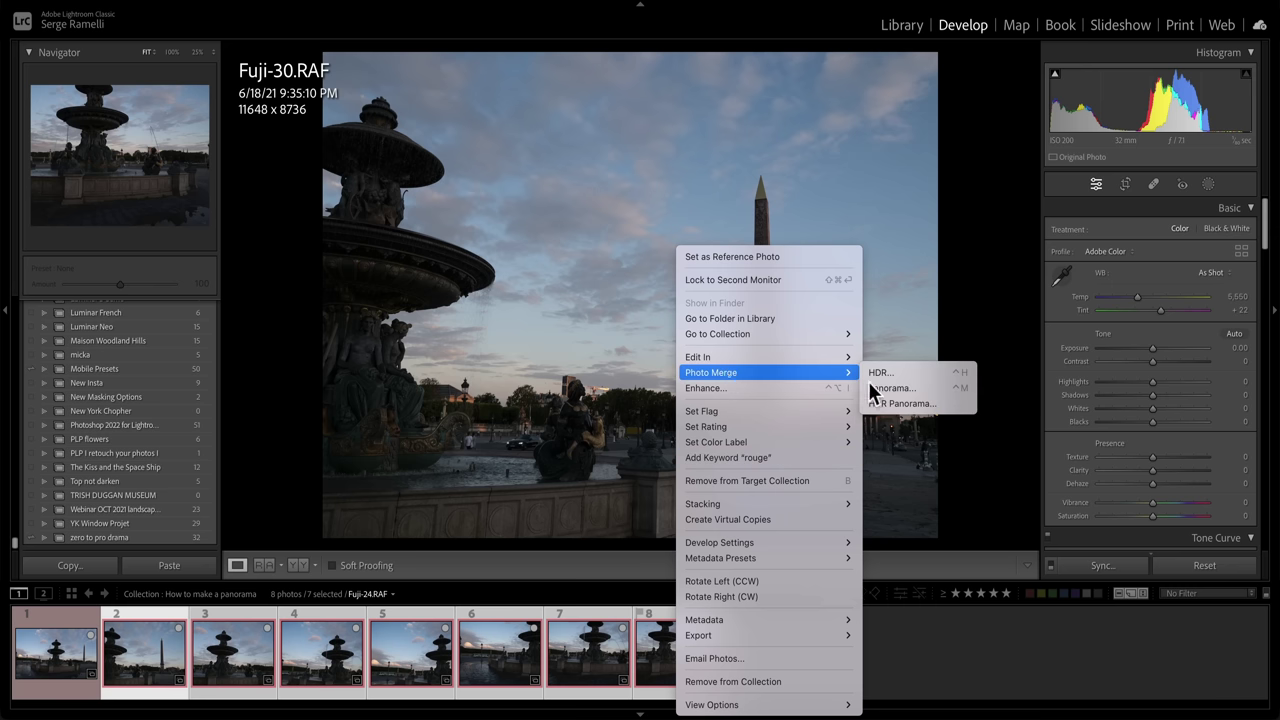
left_click(945, 390)
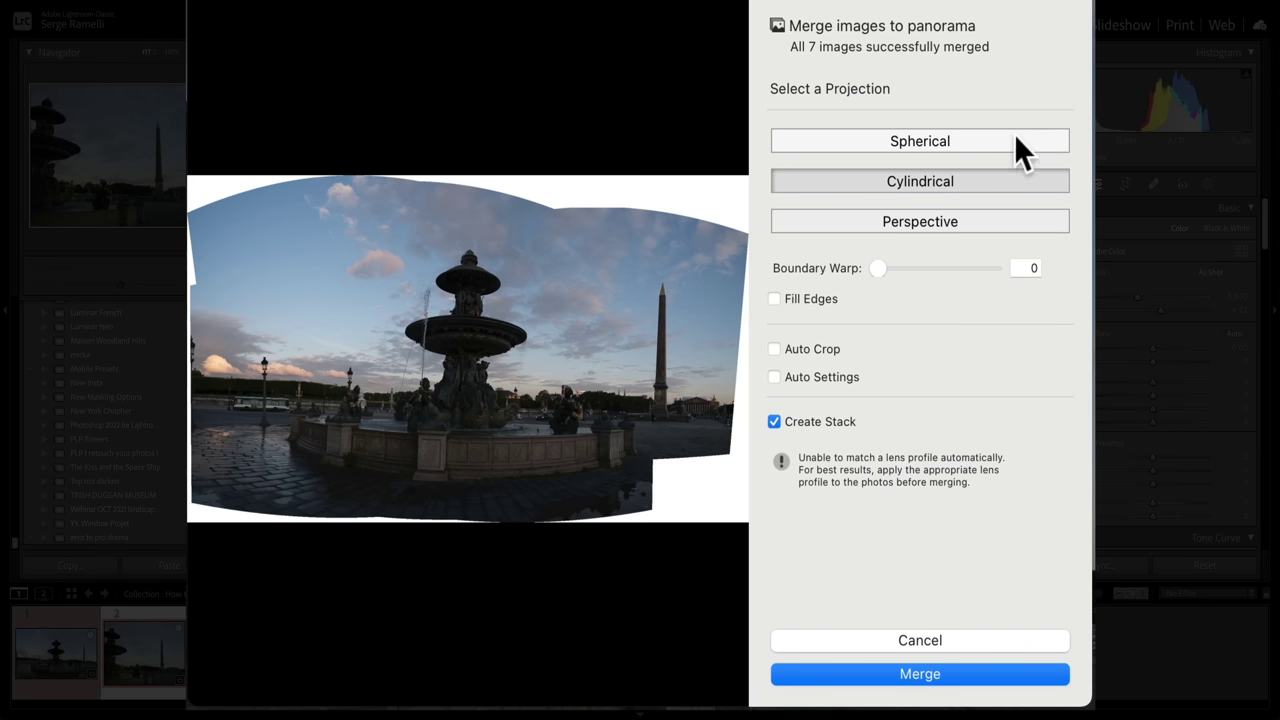
Step: Compare Spherical, Perspective and Cylindrical projections, then merge using Spherical with Fill Edges
left_click(929, 141)
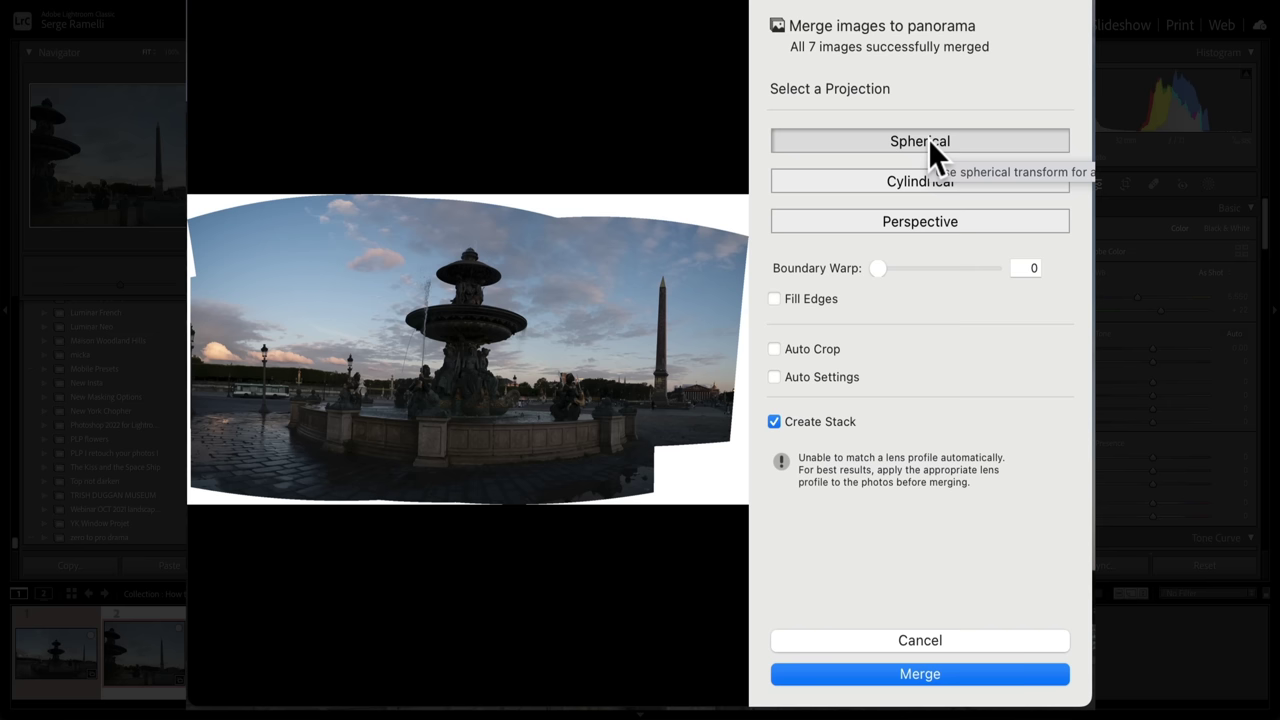
left_click(923, 218)
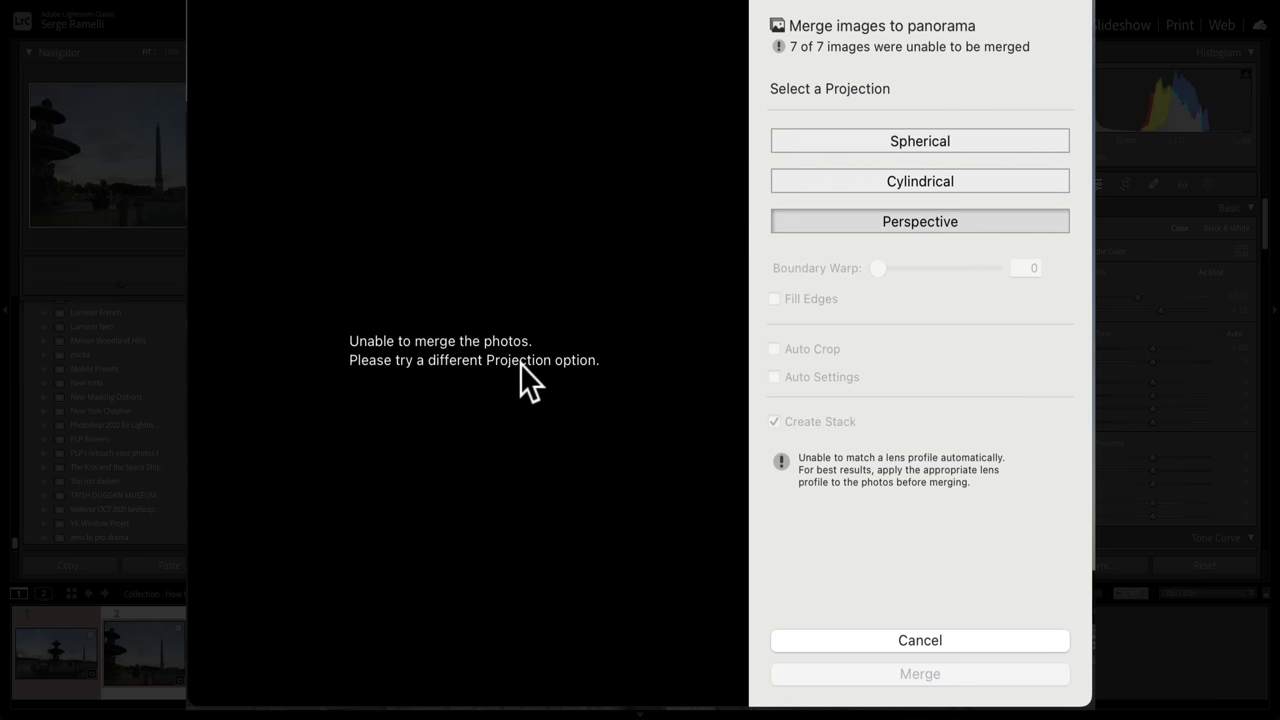
left_click(905, 180)
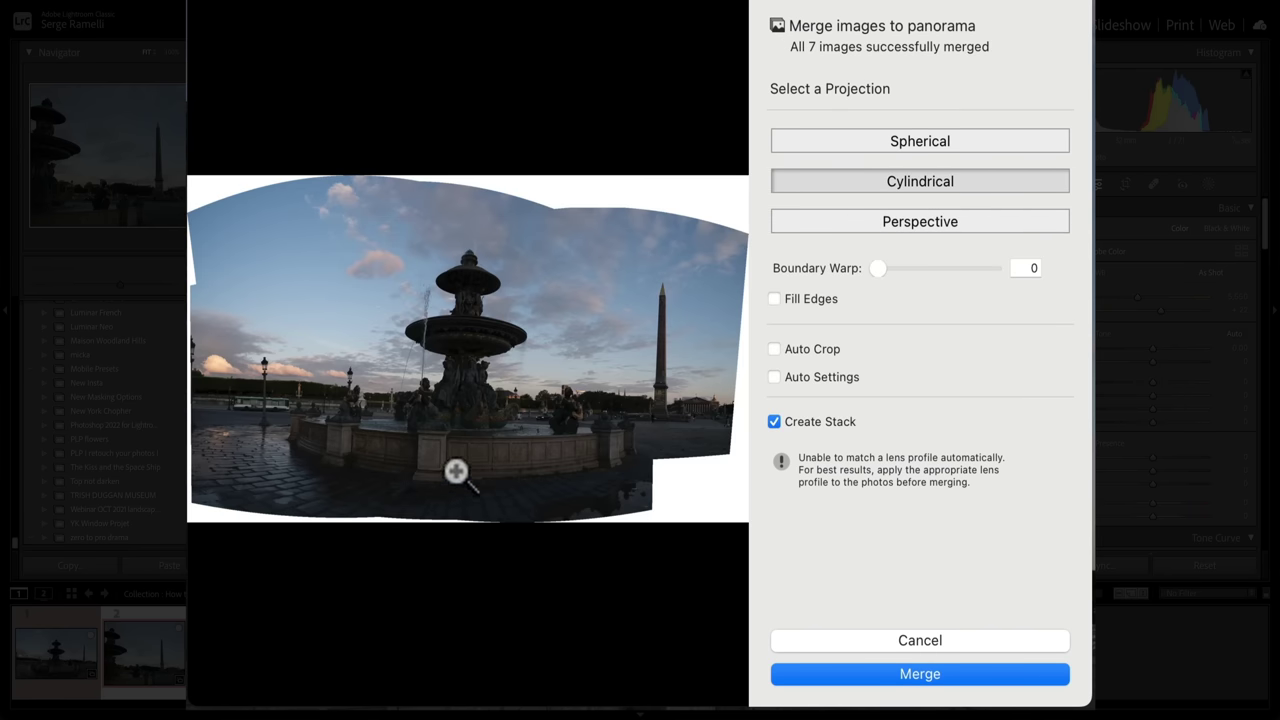
left_click(937, 136)
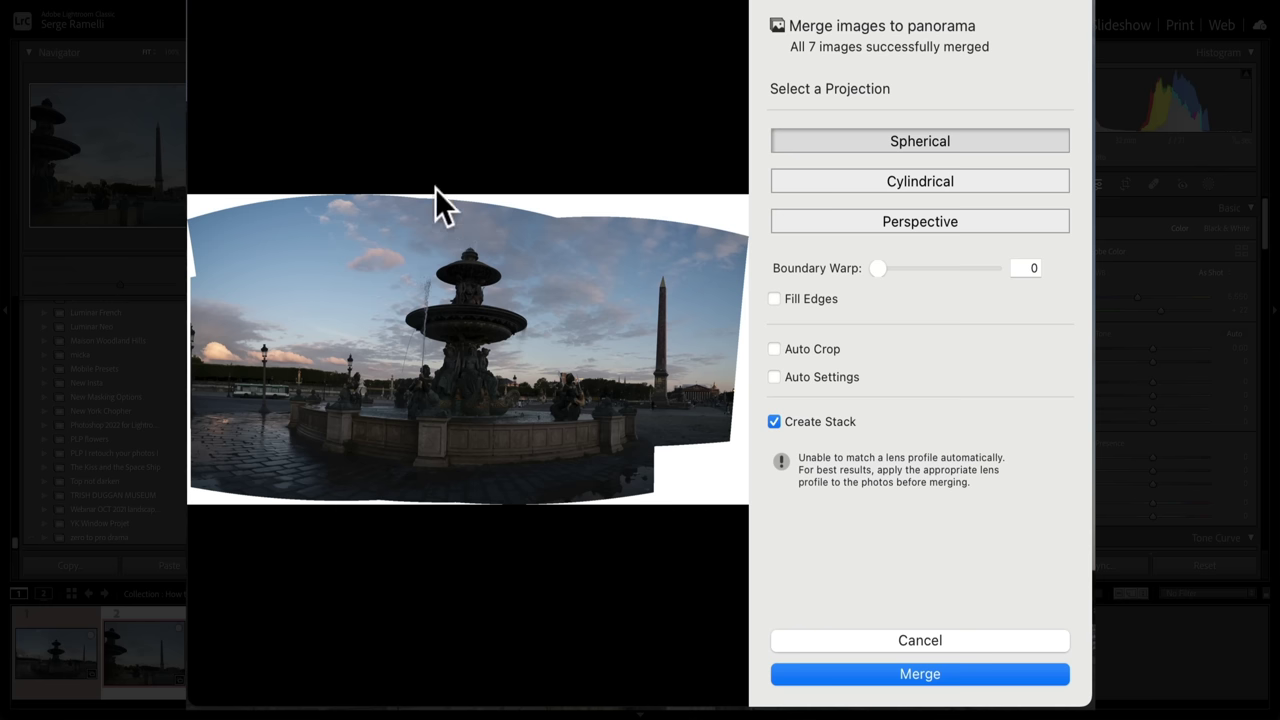
left_click(811, 295)
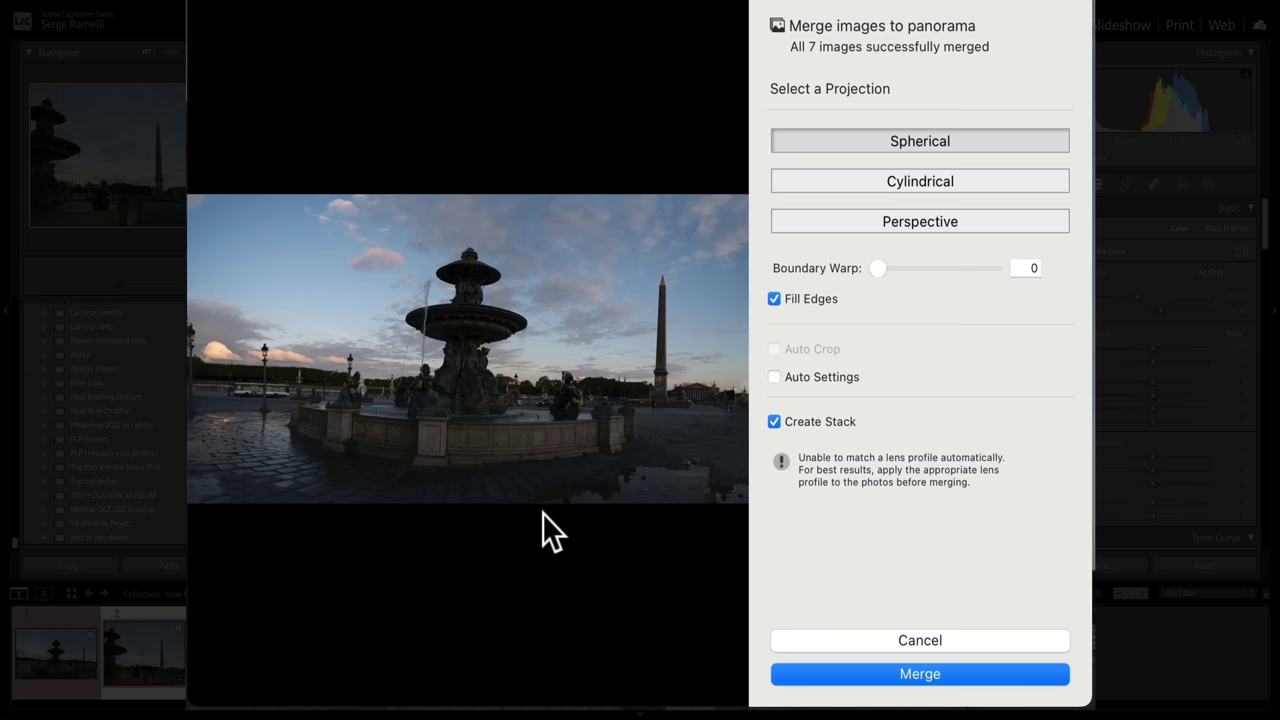
left_click(932, 640)
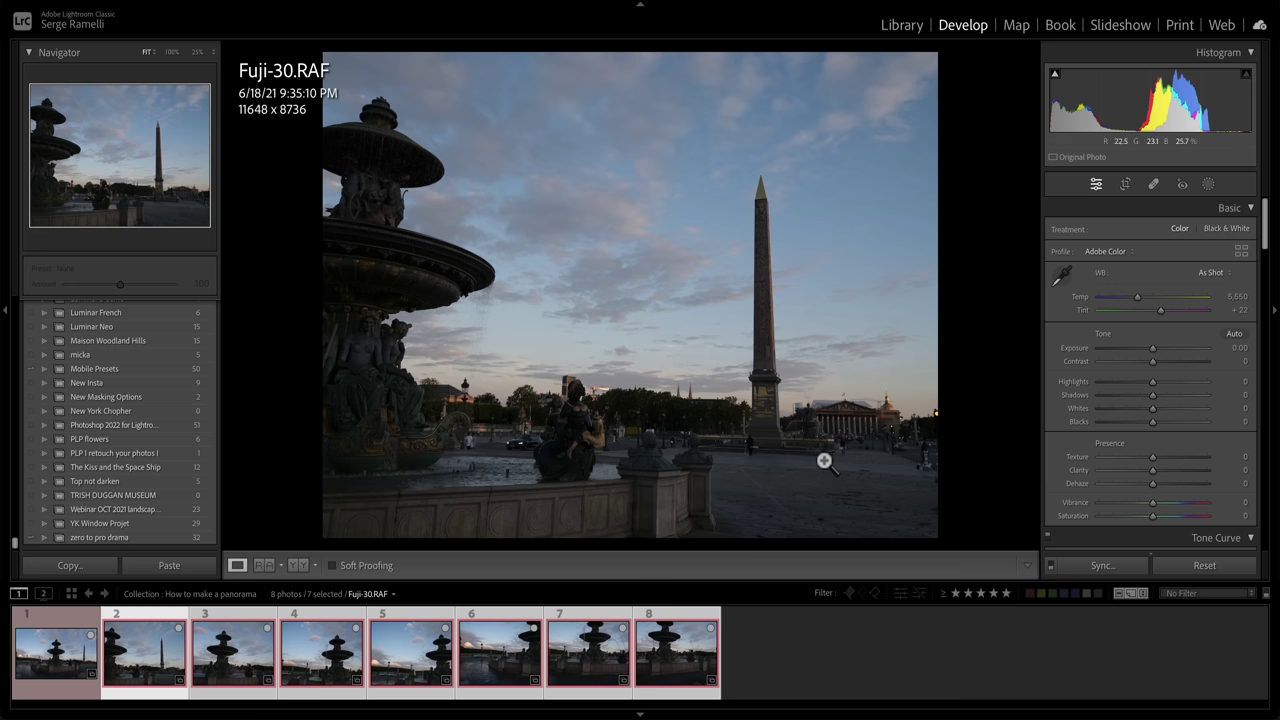
Step: On Fuji-30-Pano.dng set Shadows +100 and Highlights -100, and Blacks -35 while checking clipping
left_click(52, 622)
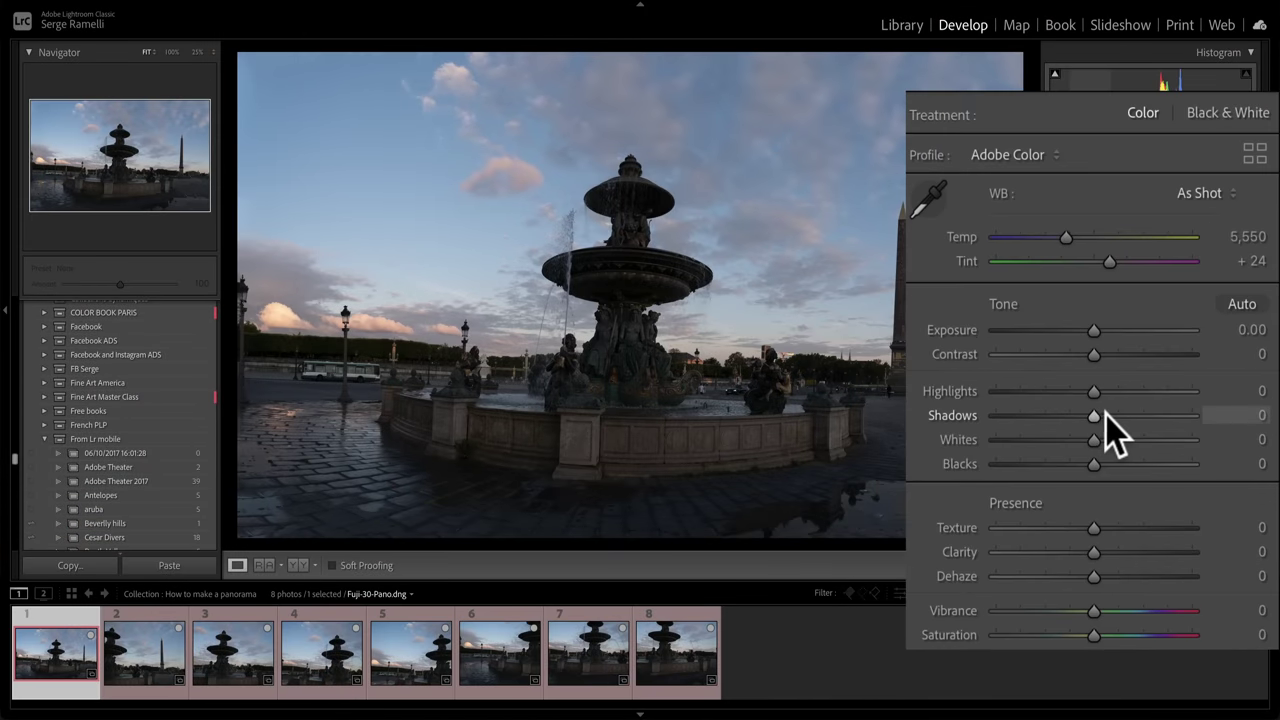
left_click_drag(1106, 417, 1223, 421)
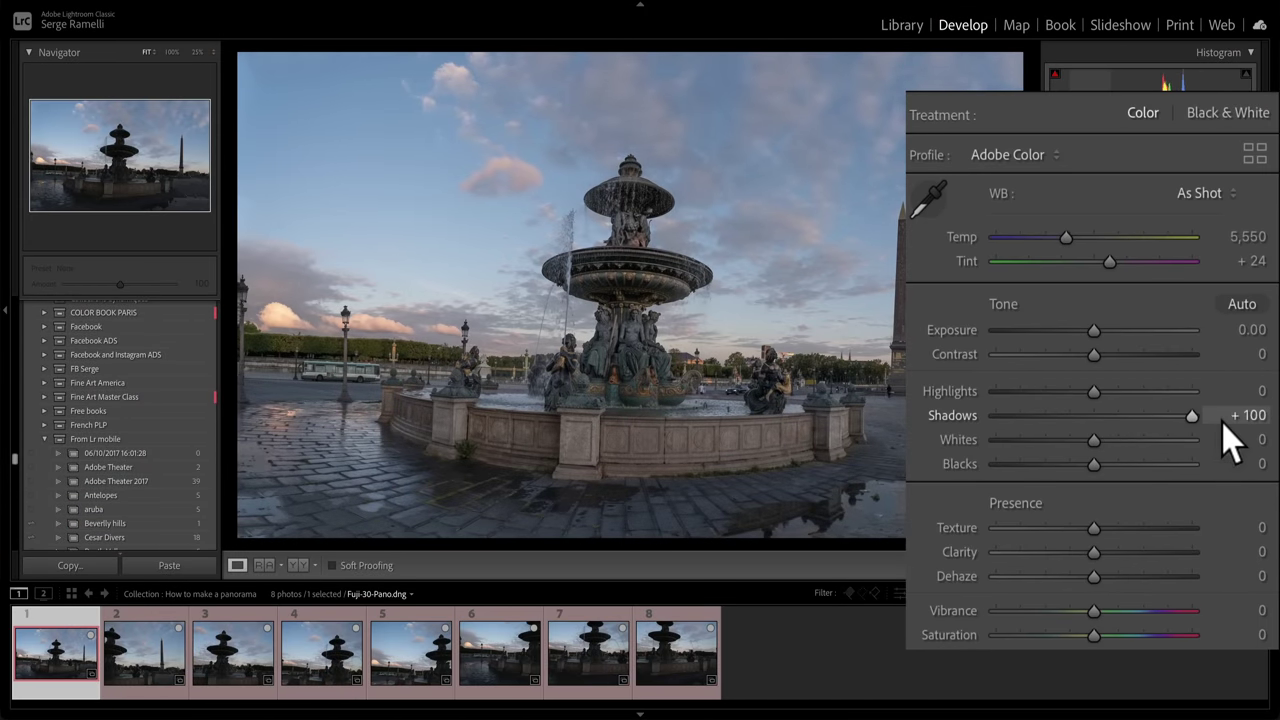
left_click_drag(1097, 393, 909, 394)
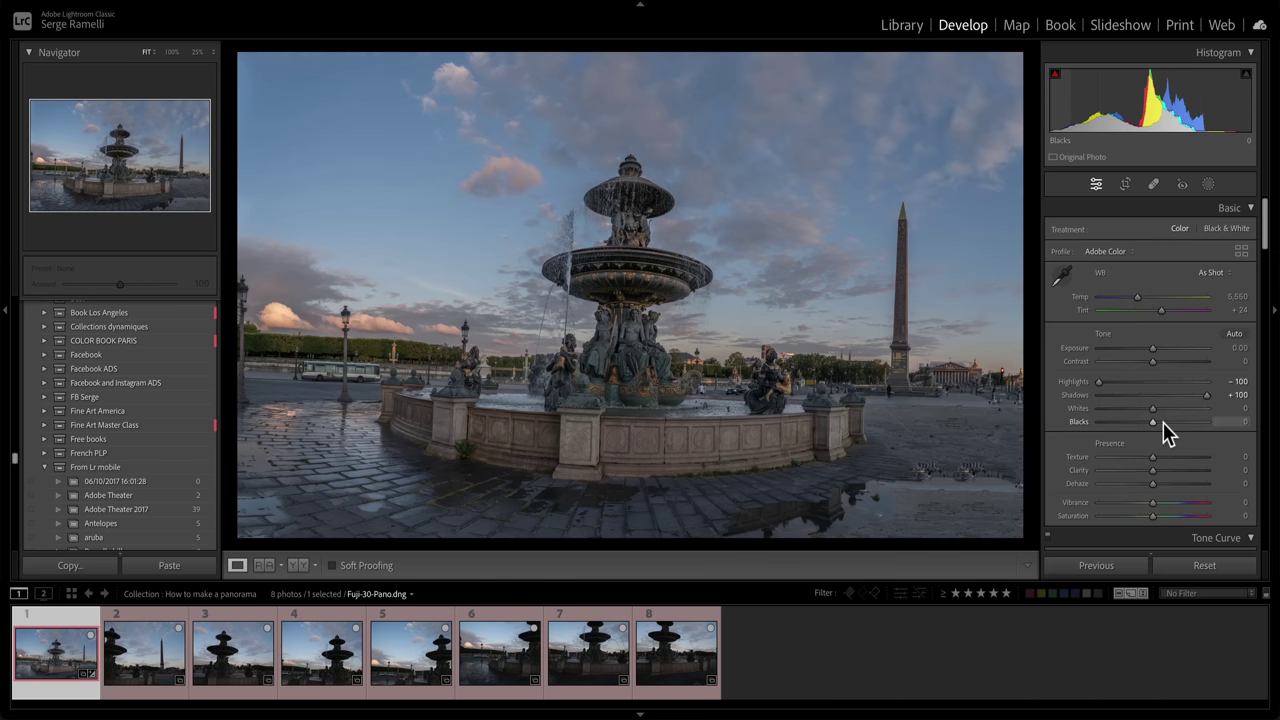
key("alt")
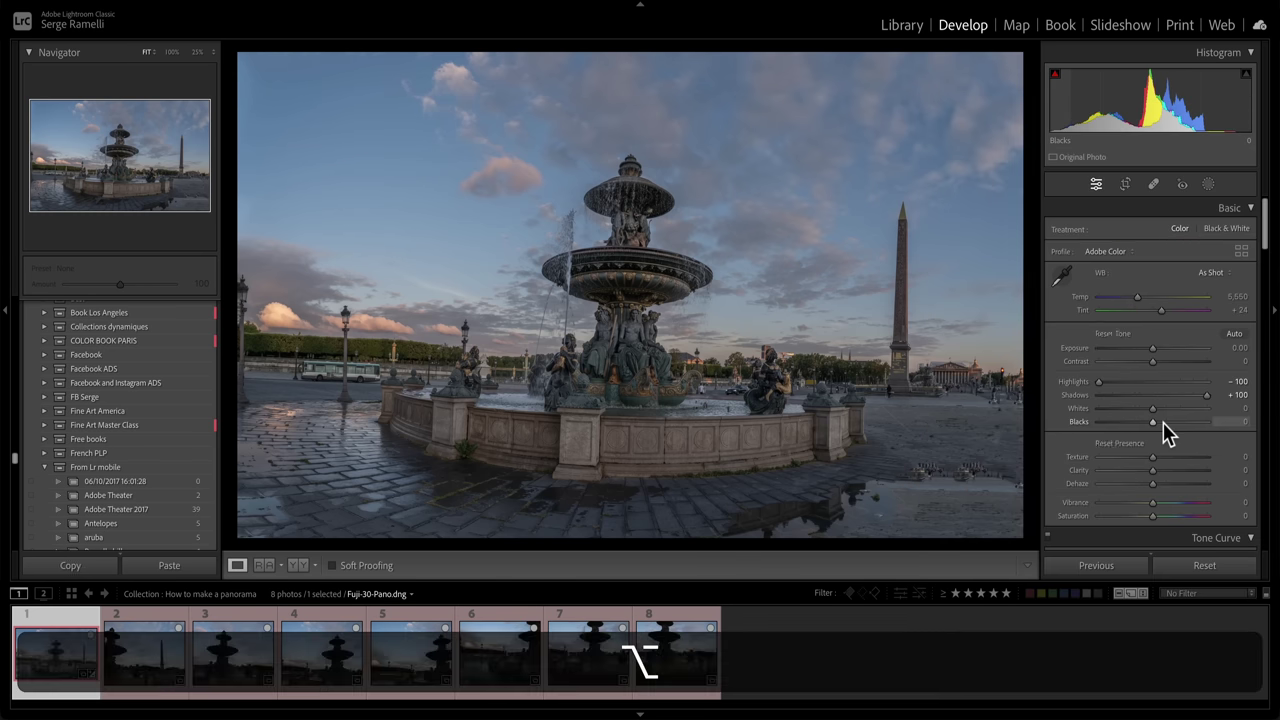
left_click_drag(1151, 424, 1150, 423)
left_click_drag(1088, 474, 1059, 471)
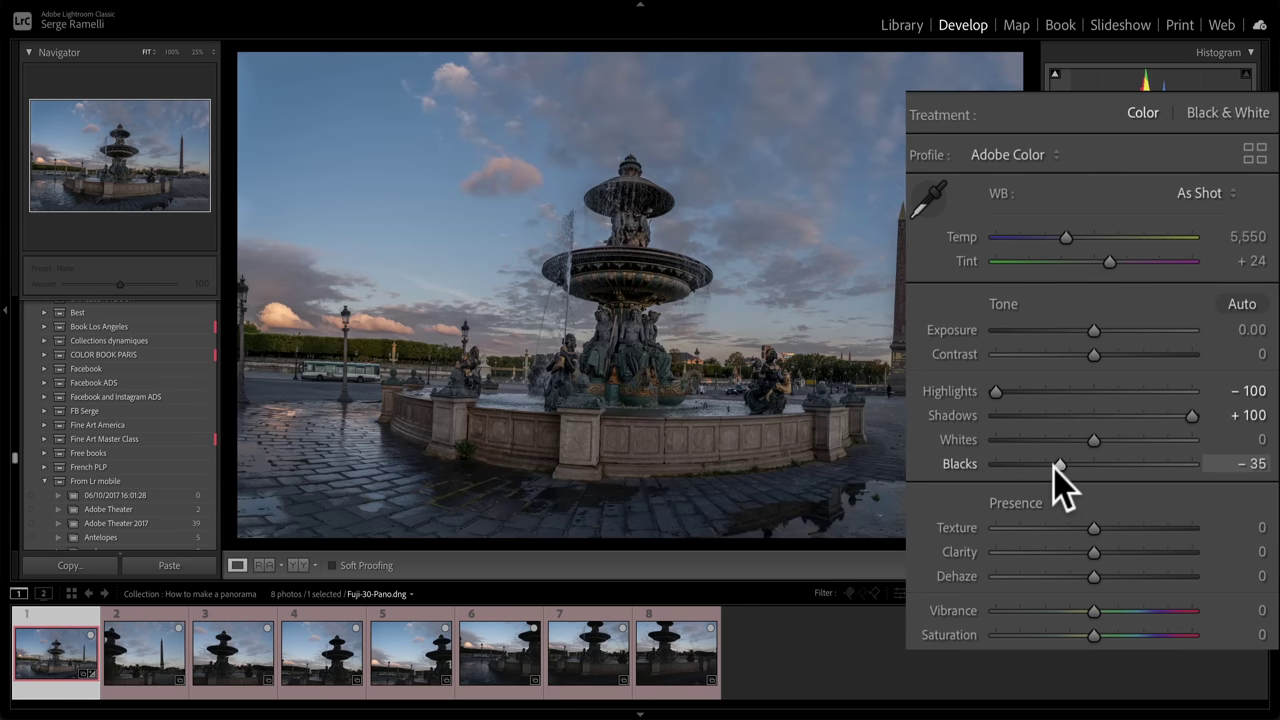
left_click_drag(1058, 471, 1058, 471)
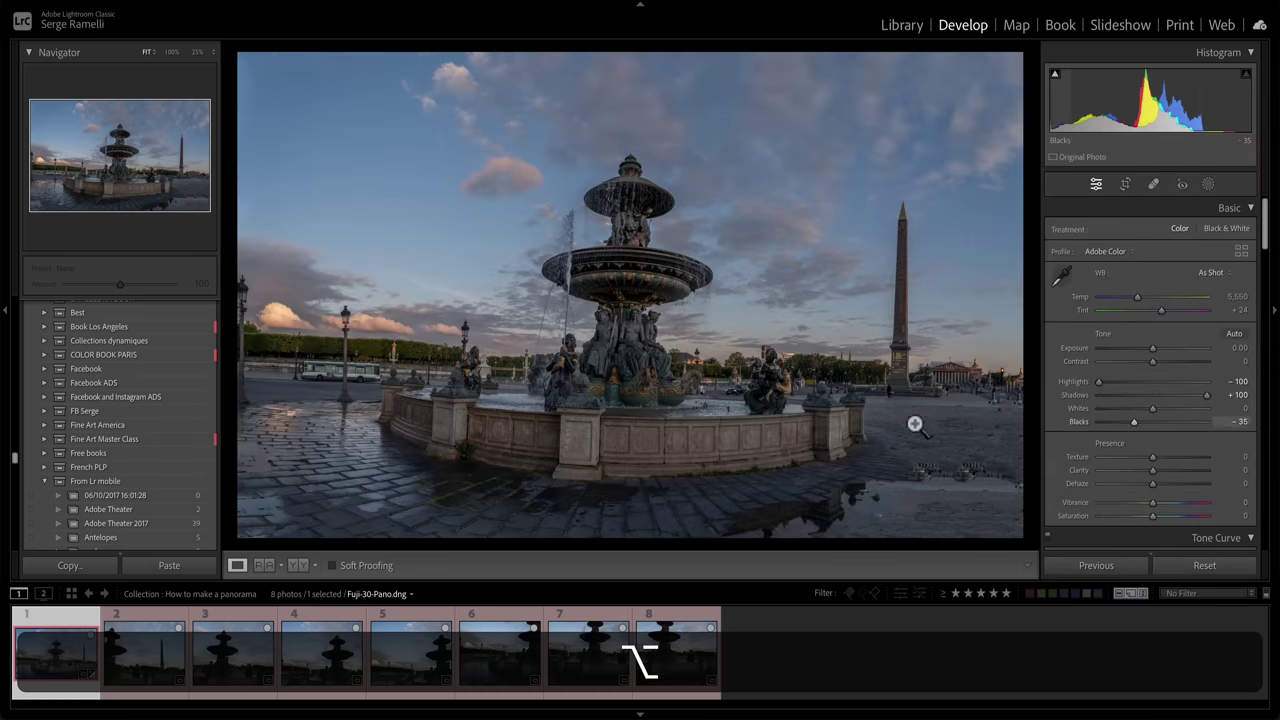
Step: Inspect the fountain's lion-head basin at 100% zoom, then return to the full view
left_click(623, 349)
left_click_drag(716, 254, 916, 168)
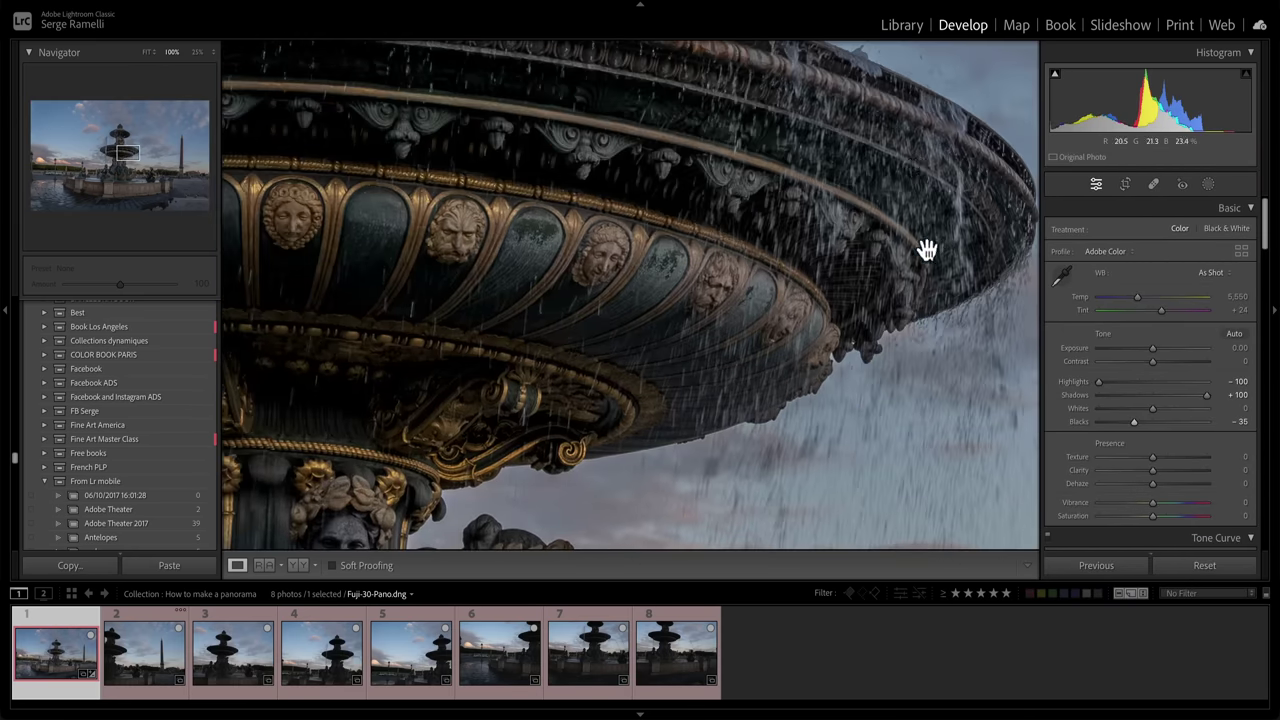
left_click_drag(617, 291, 647, 375)
left_click(647, 375)
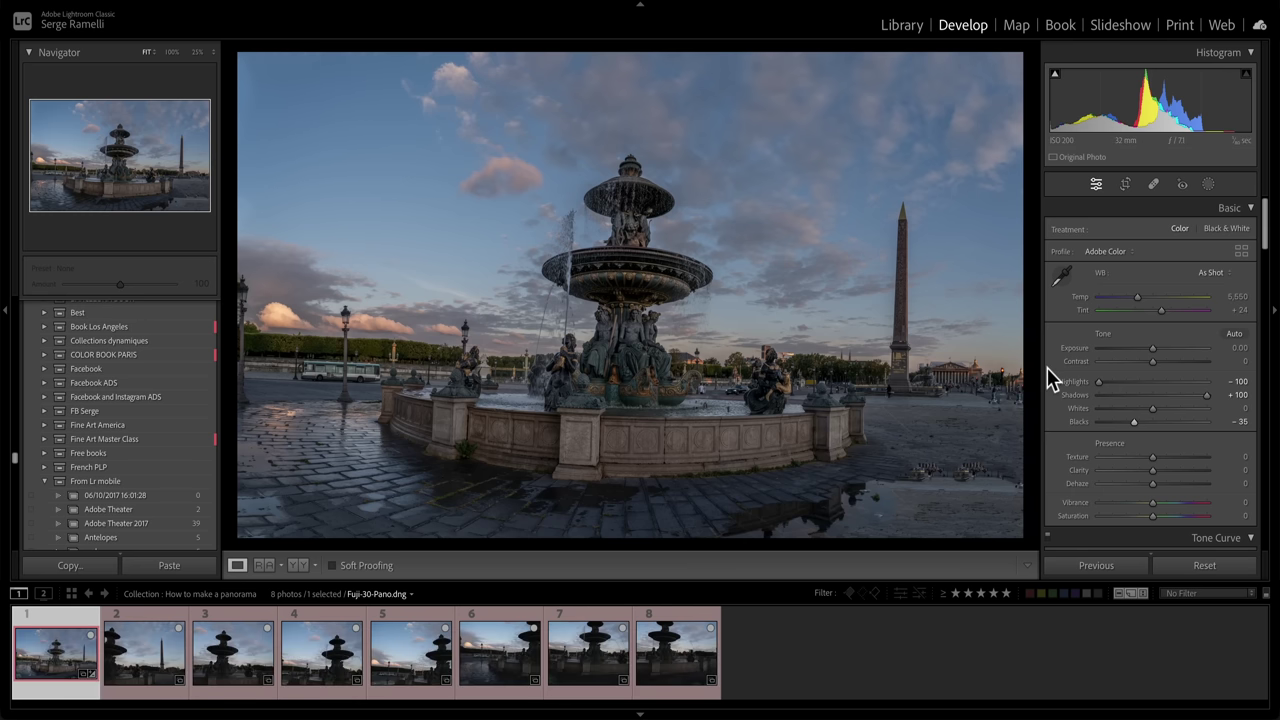
Step: Raise Contrast to +41 and bring up the Profile Browser
left_click_drag(1152, 361, 1176, 361)
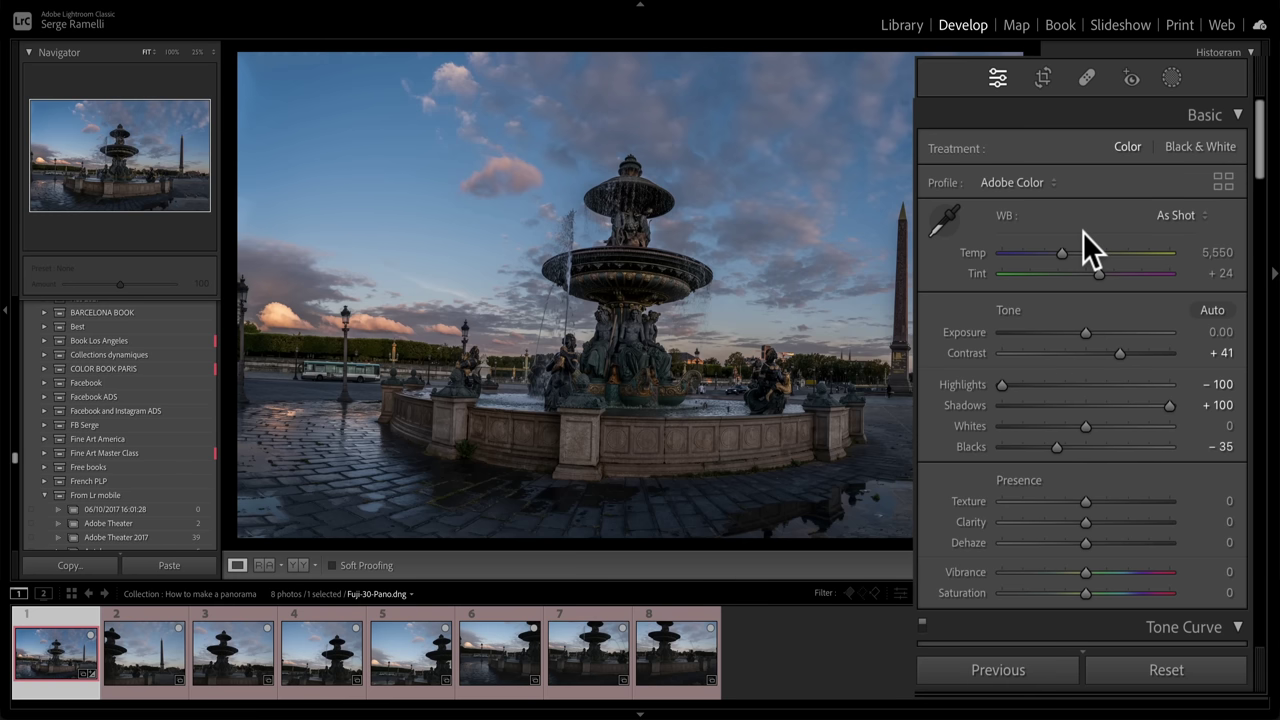
left_click(1223, 183)
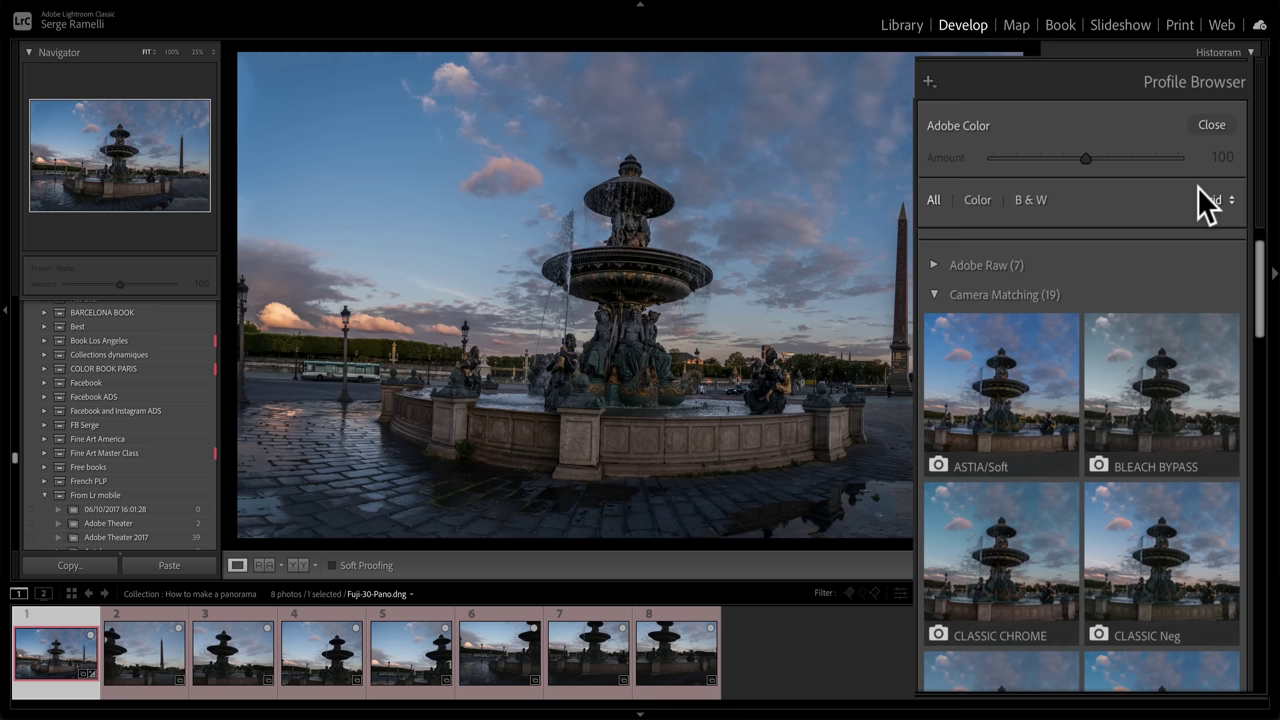
Step: Try the Pro Neg Std profile, then apply Camera Velvia/Vivid and close the browser
left_click_drag(1263, 322, 1260, 426)
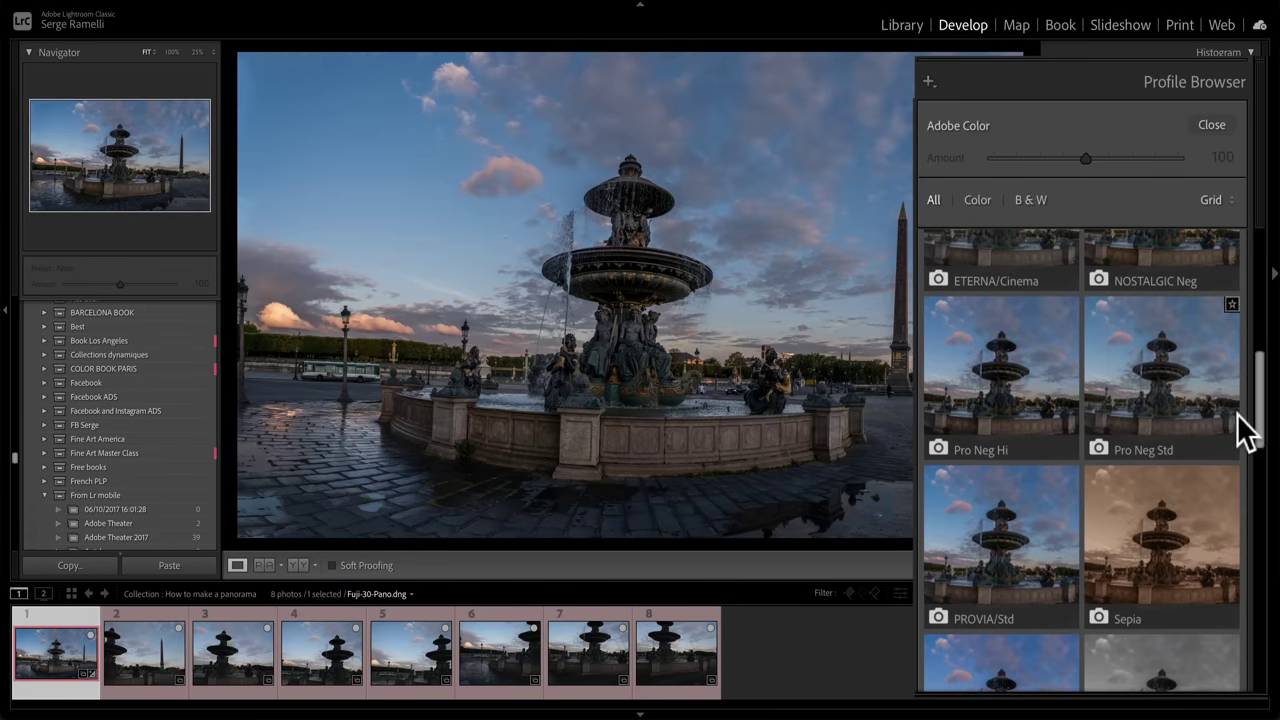
left_click(1247, 432)
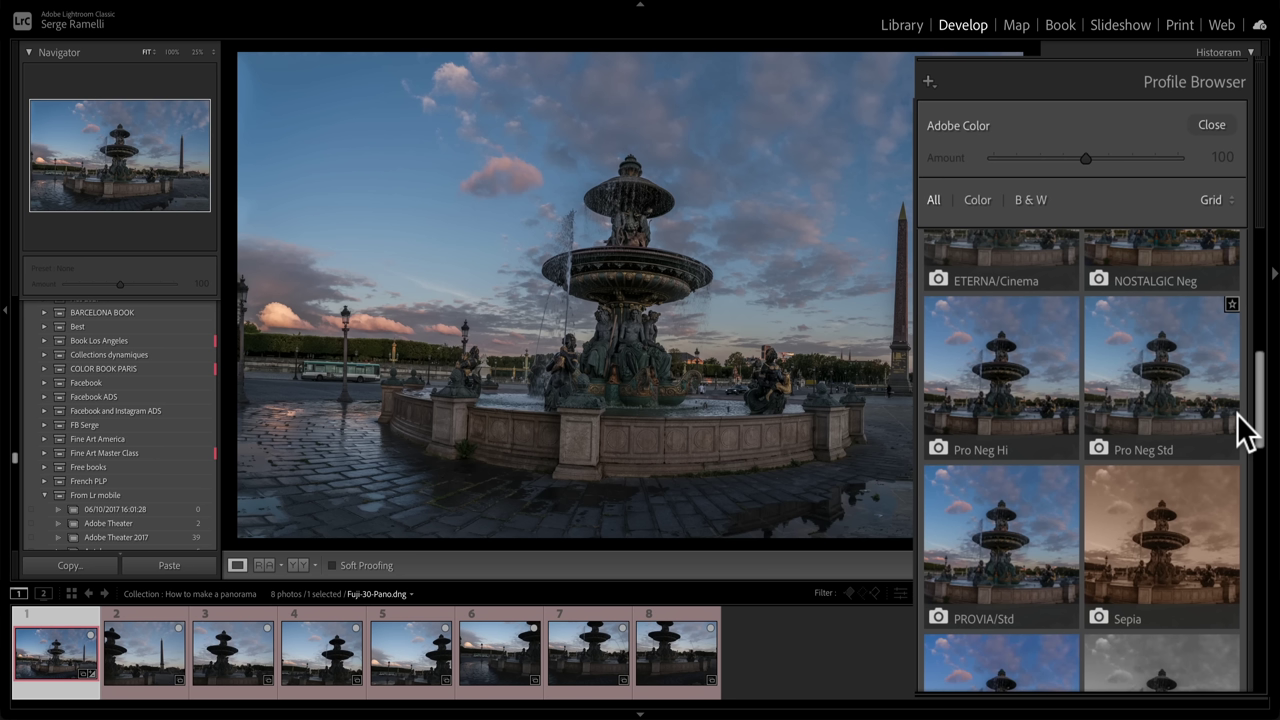
left_click_drag(1257, 443, 1262, 480)
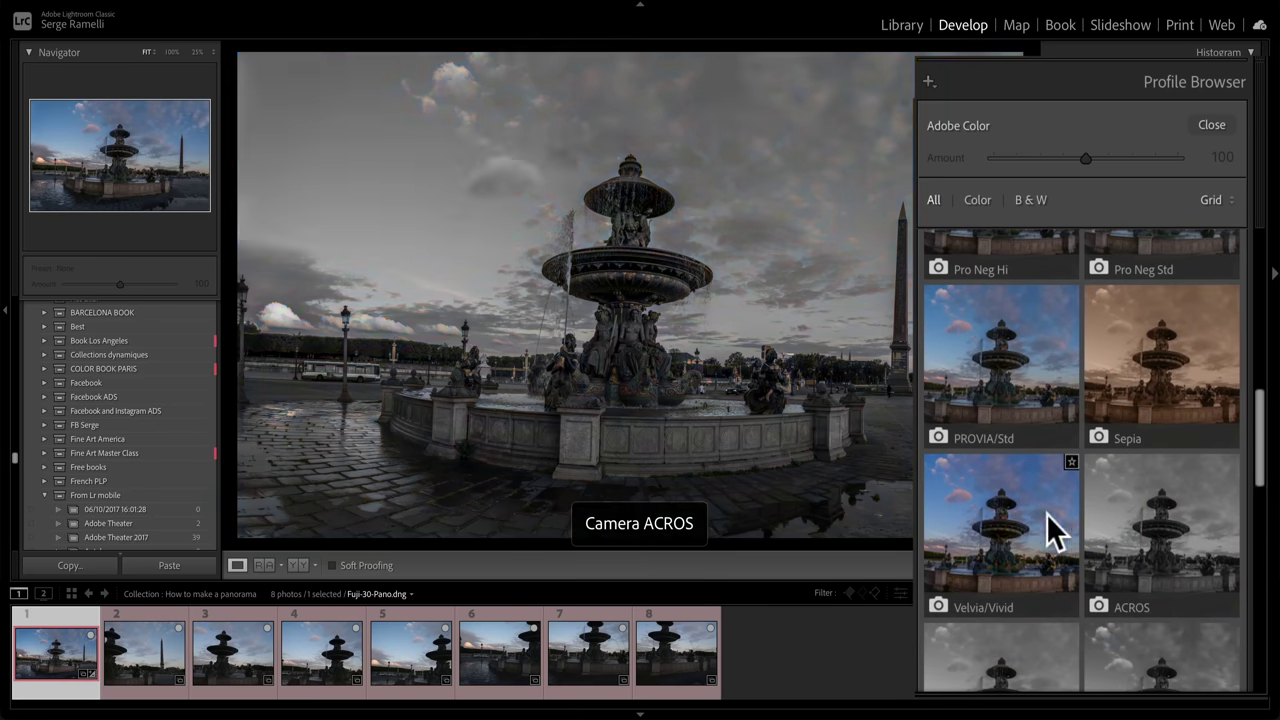
left_click(1017, 515)
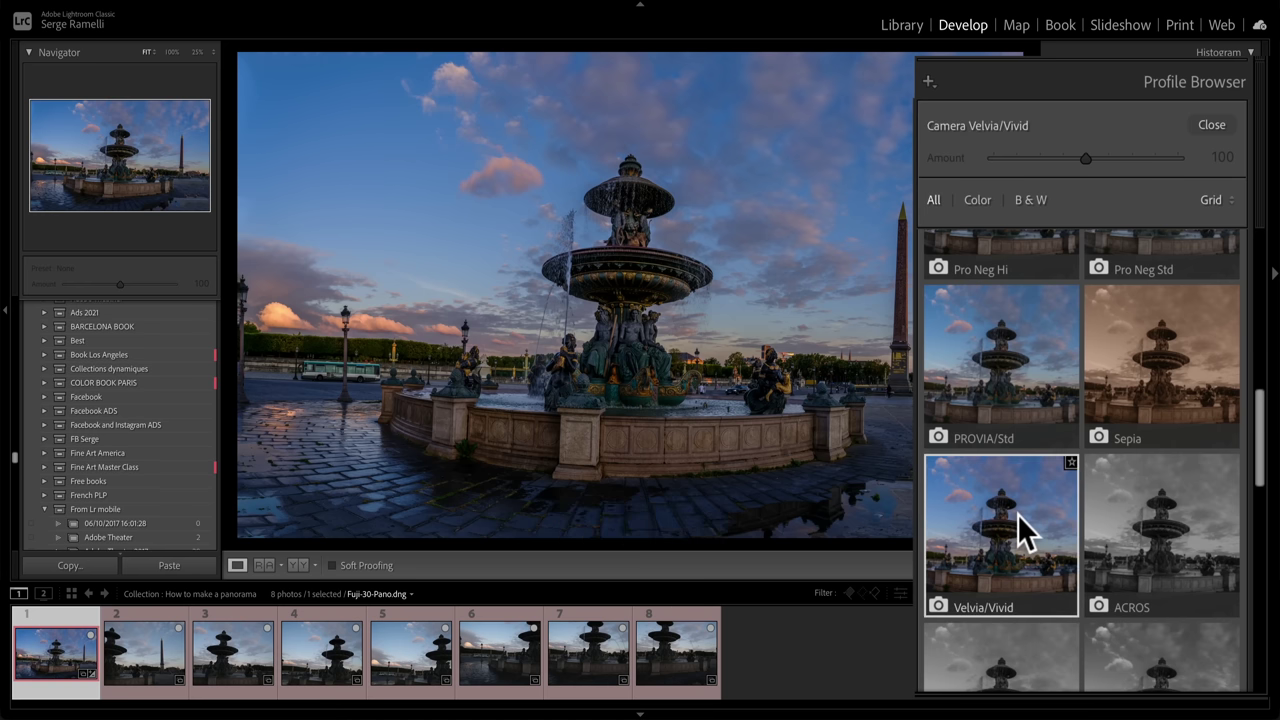
left_click(1216, 124)
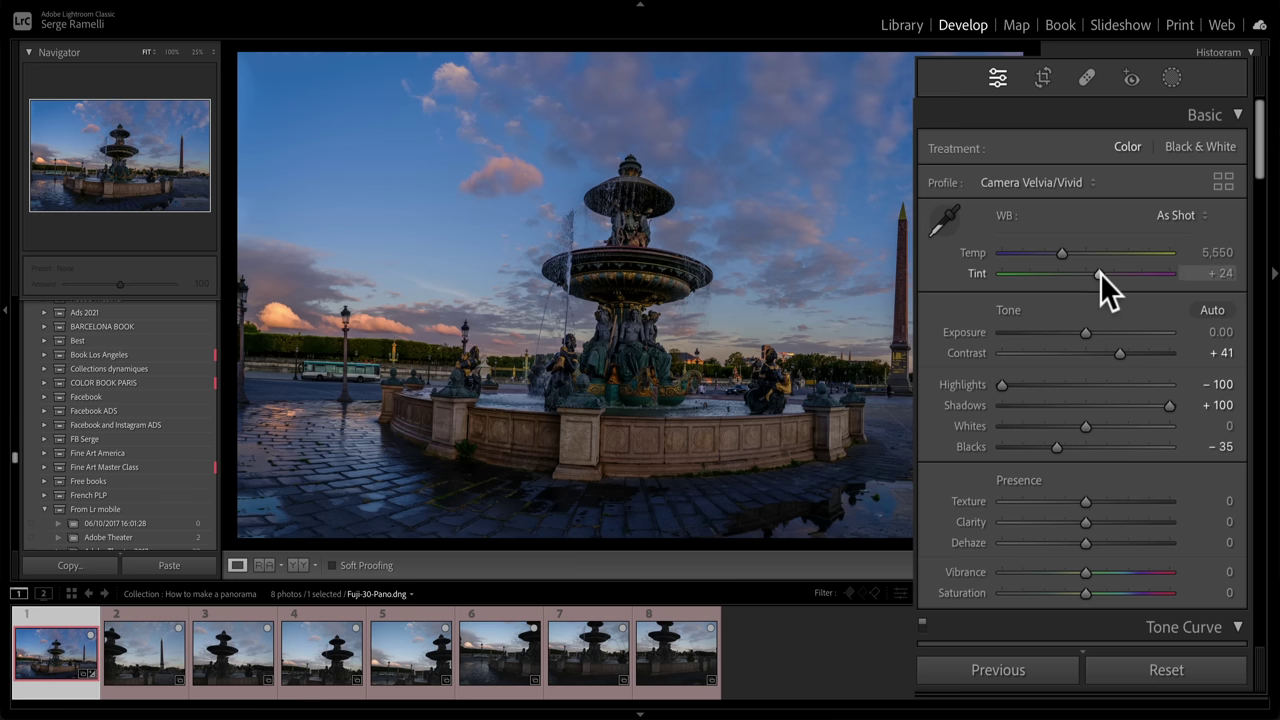
Step: Compare Daylight, Cloudy and Shade white balance, settle on Cloudy and raise Tint to +27
left_click(1175, 212)
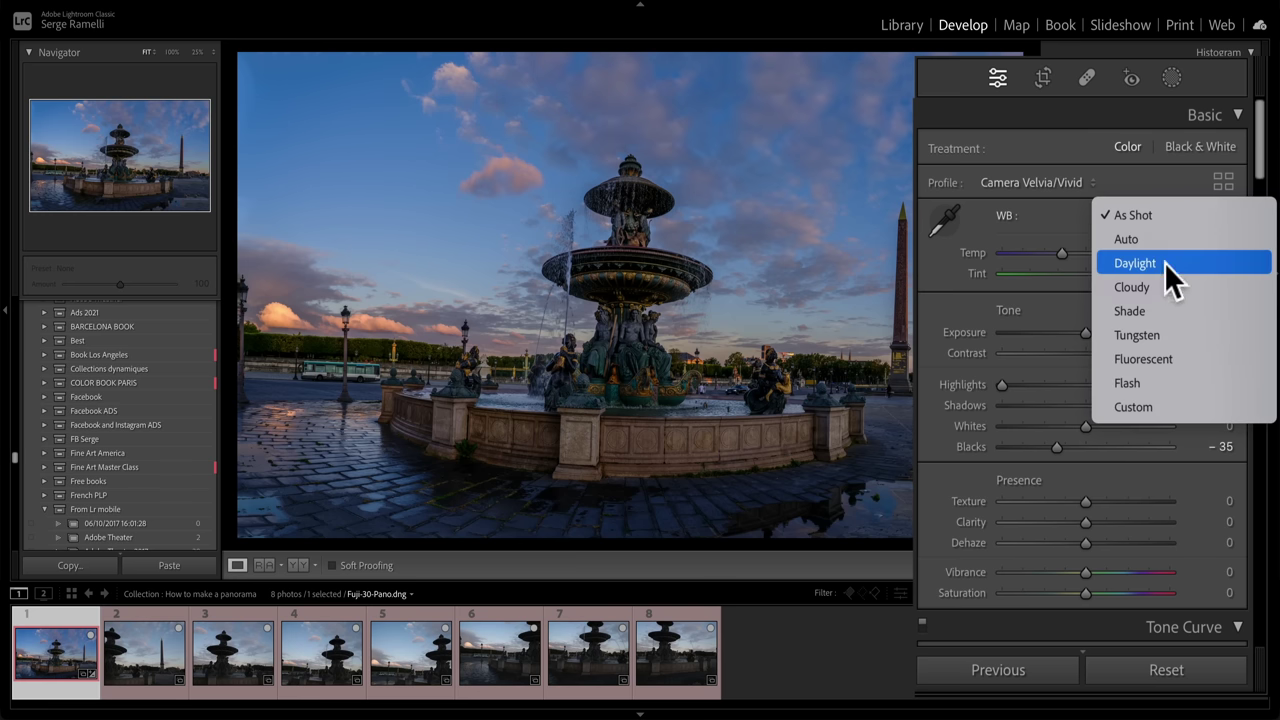
left_click(1164, 262)
left_click(1171, 212)
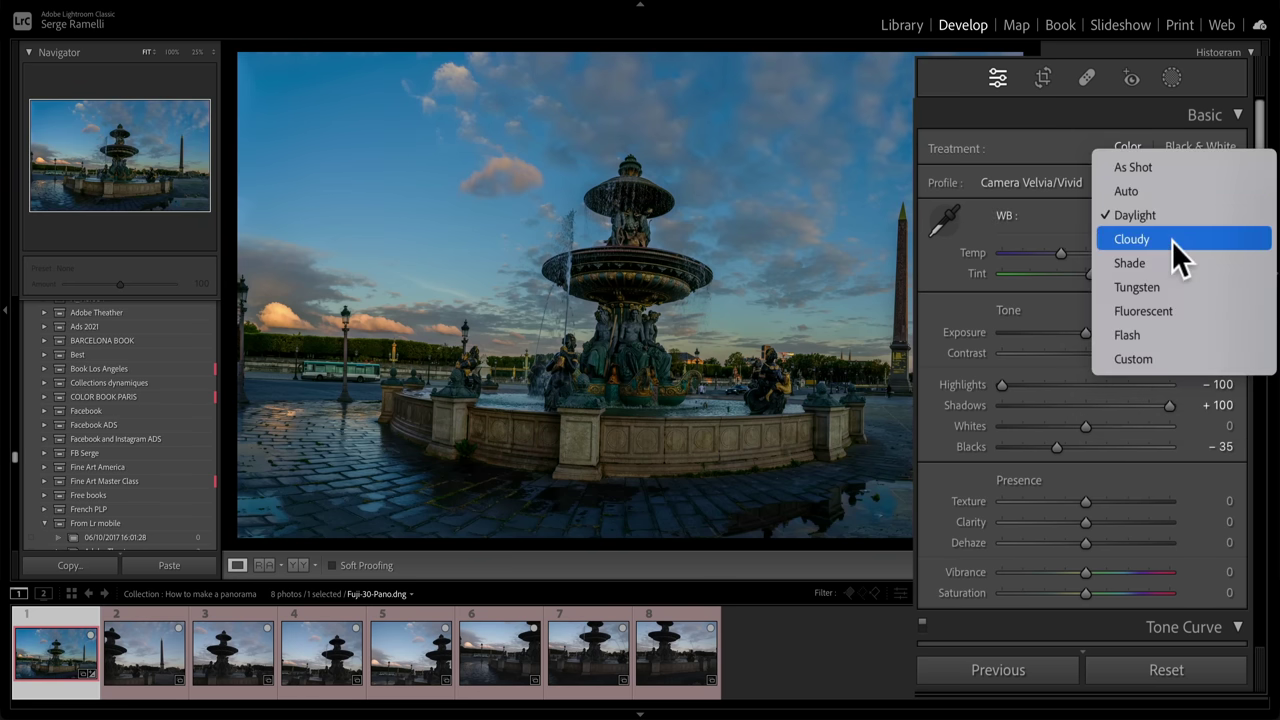
left_click(1171, 240)
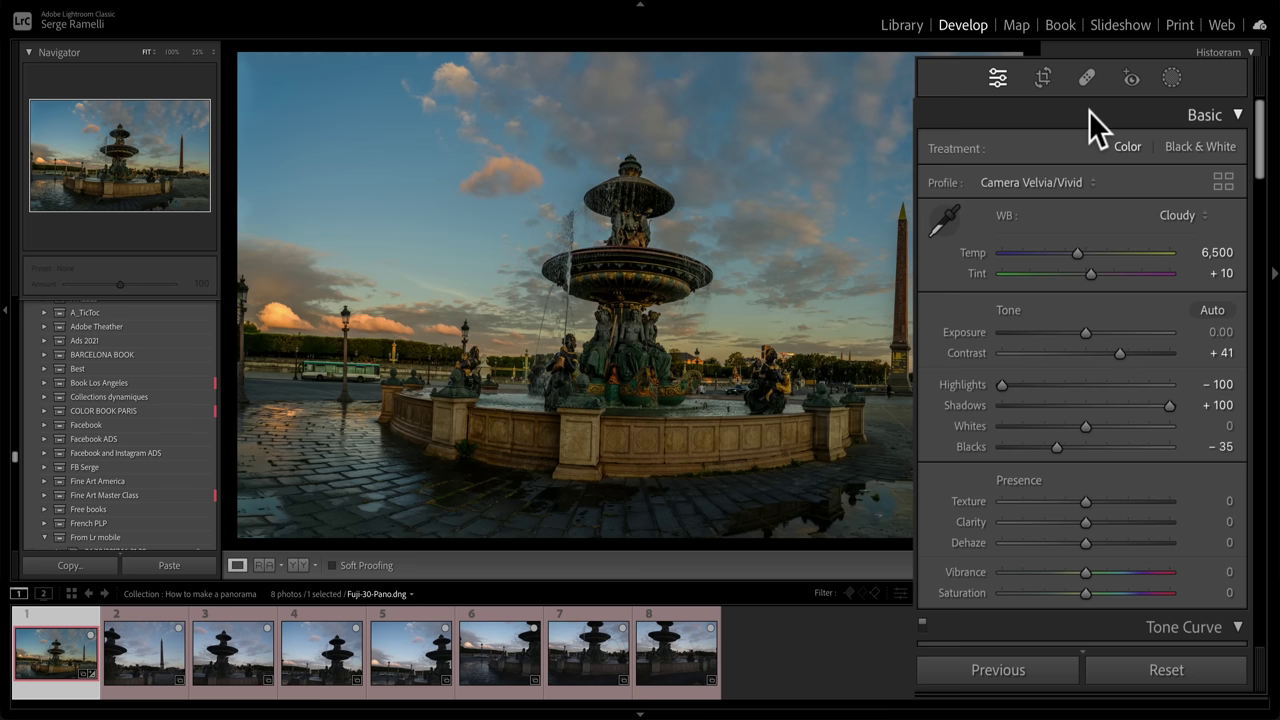
left_click(1188, 217)
left_click(1188, 215)
left_click(1190, 214)
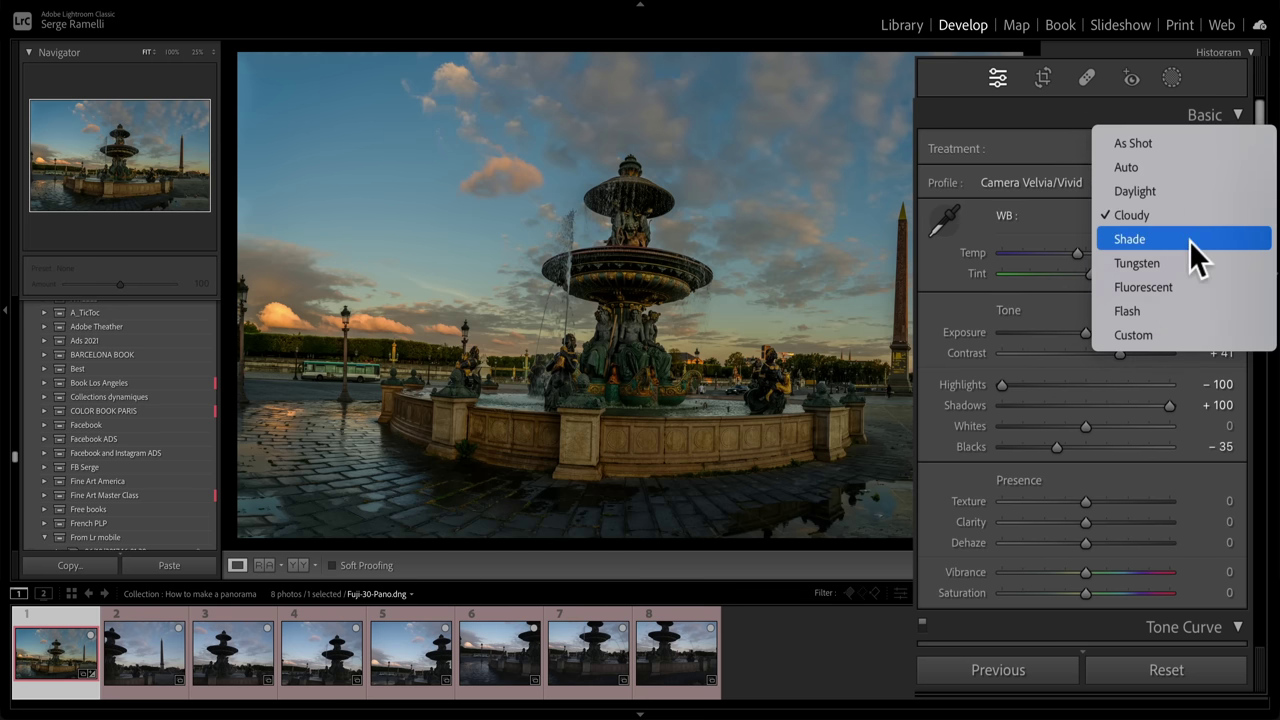
left_click(1189, 239)
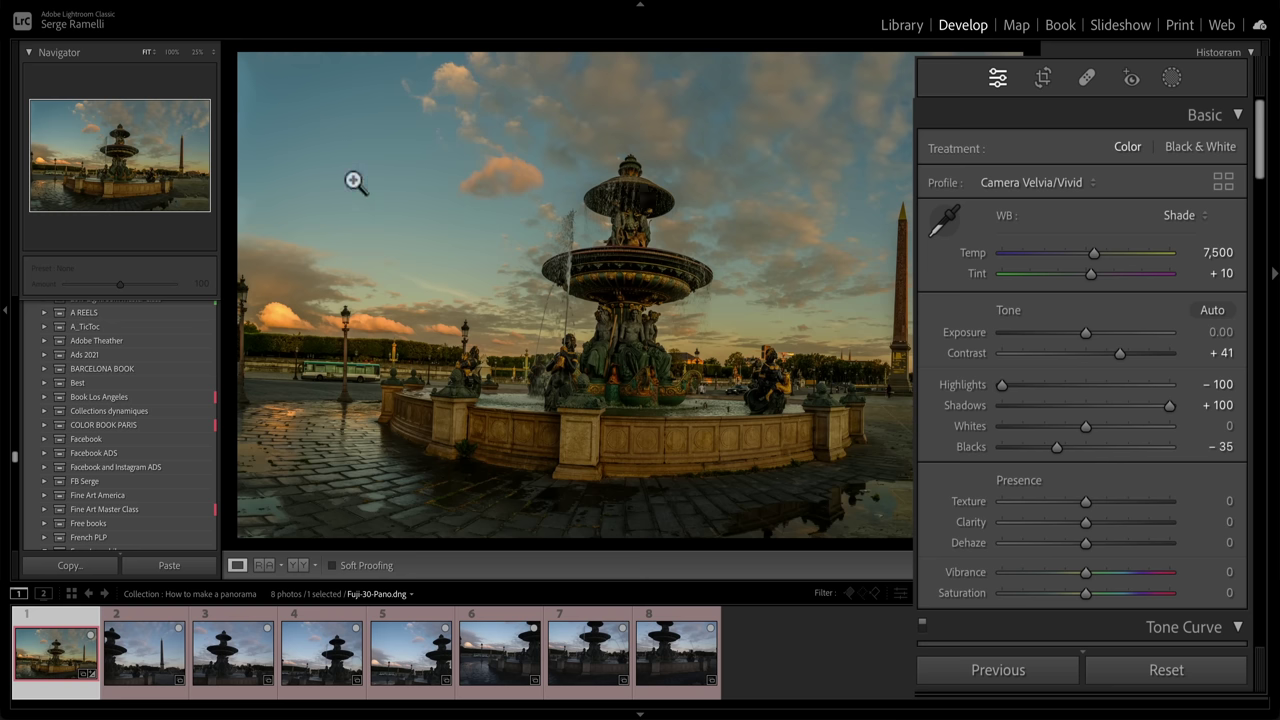
left_click(1188, 212)
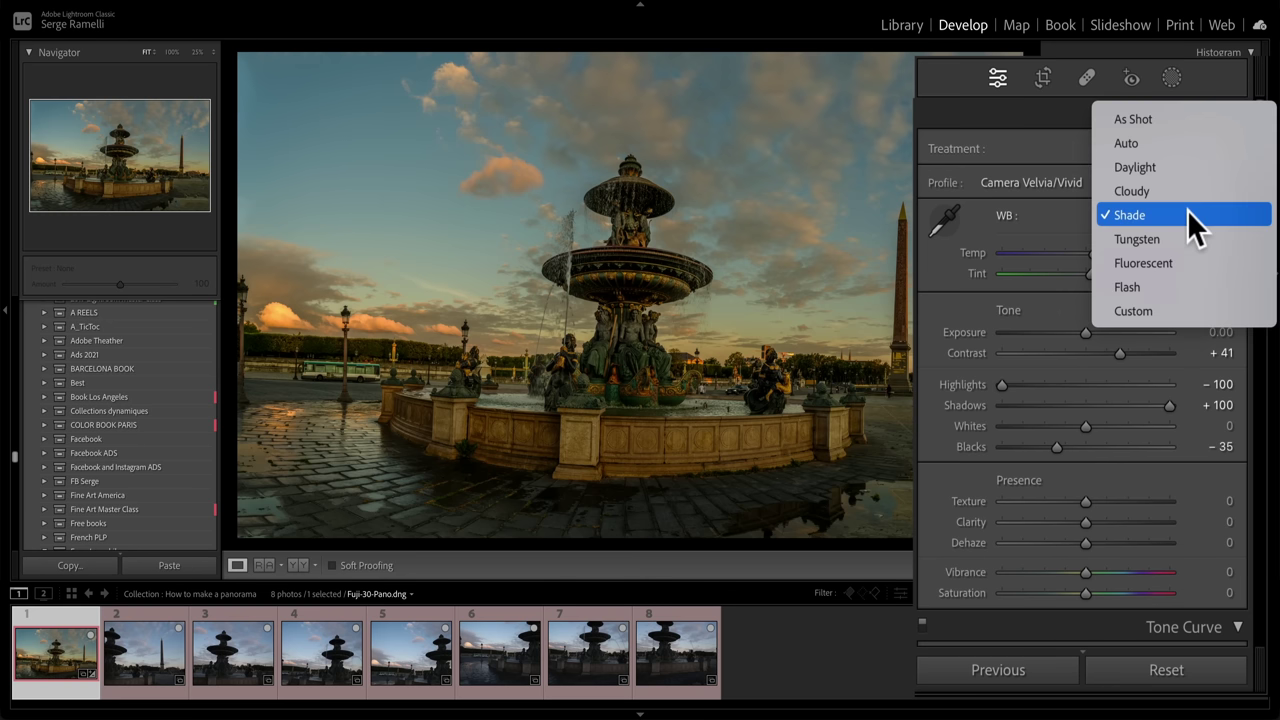
left_click(1183, 192)
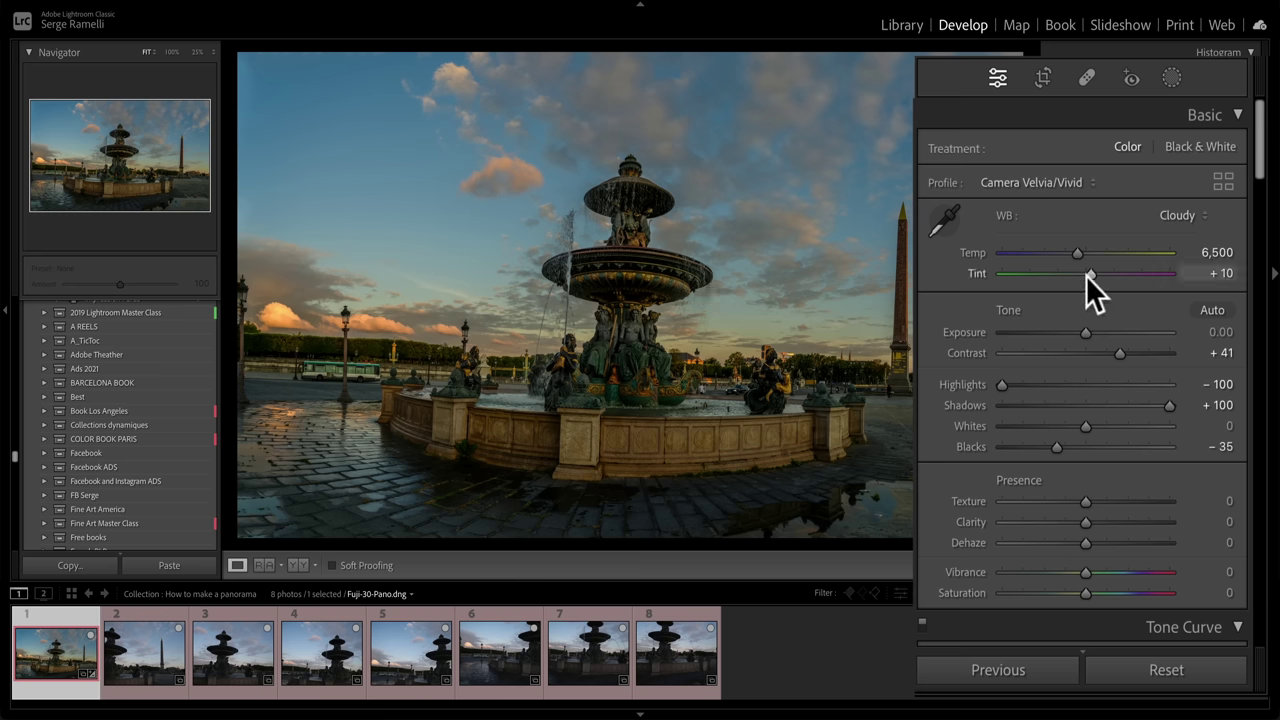
left_click_drag(1089, 275, 1081, 256)
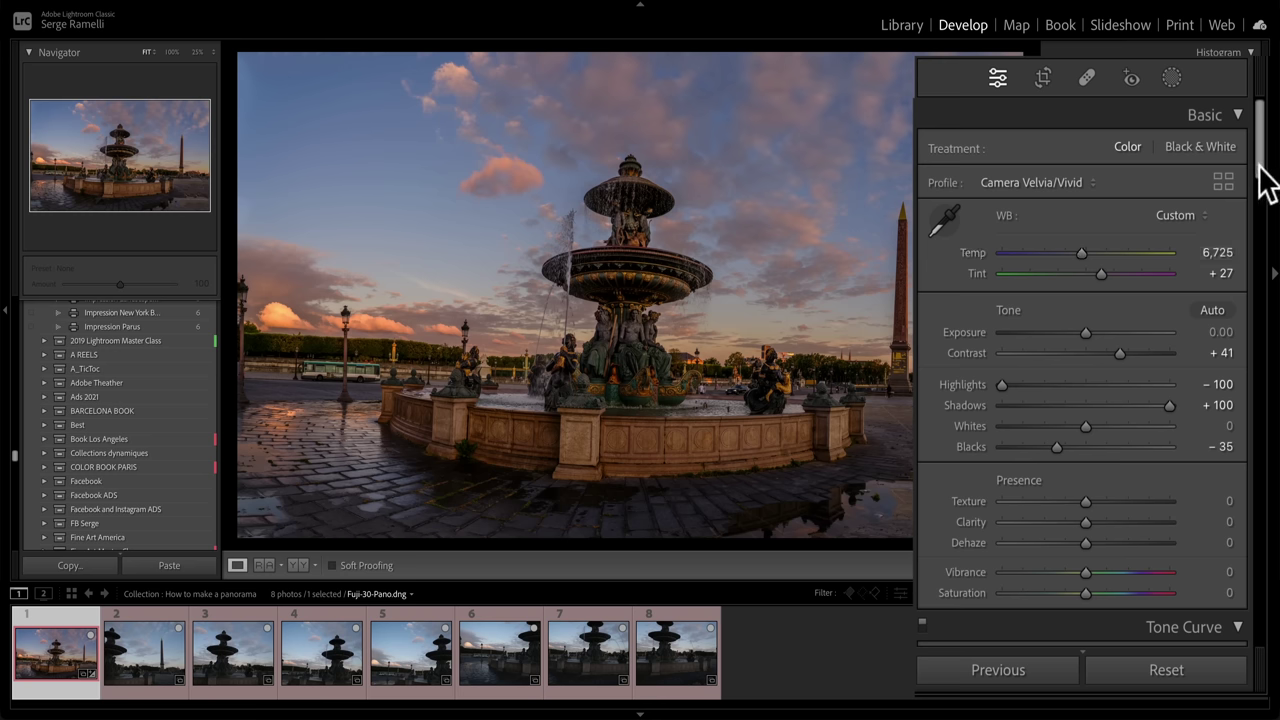
left_click_drag(1258, 165, 1258, 292)
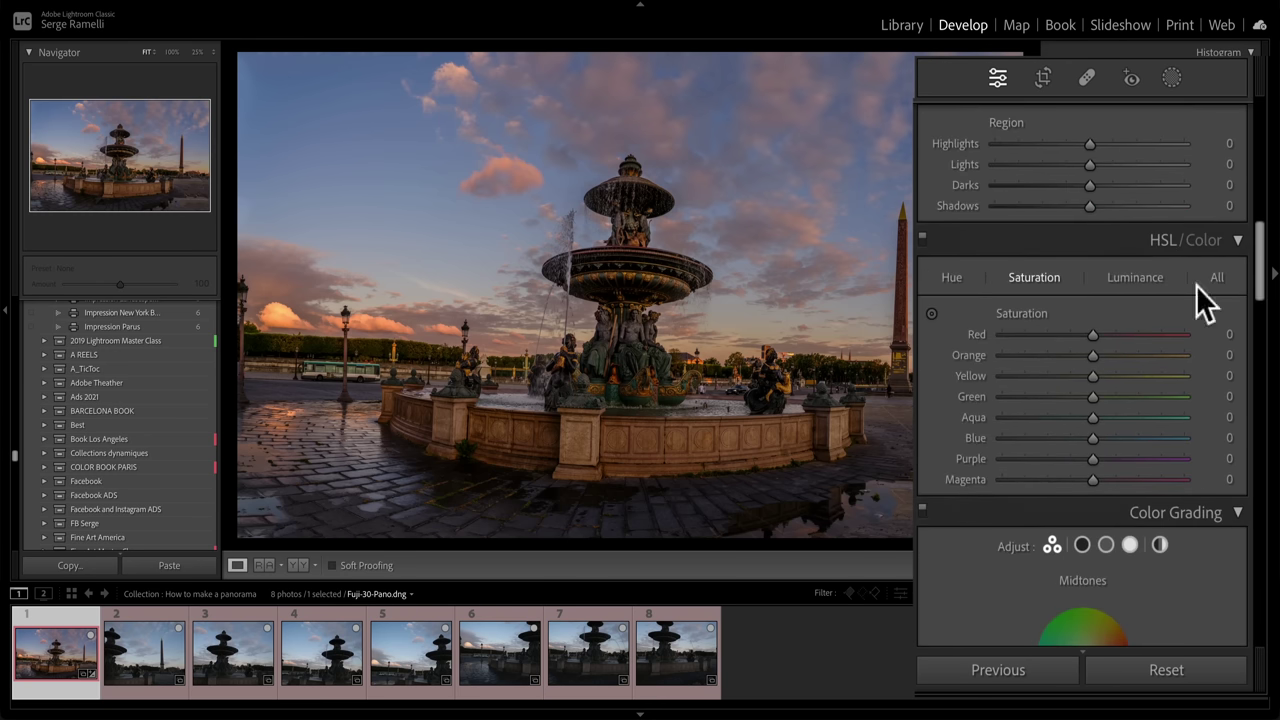
Step: Drag the sky with the Hue targeted tool to shift Orange to -40 and Yellow to -12
left_click(945, 278)
left_click(1018, 274)
left_click(1126, 273)
left_click(954, 278)
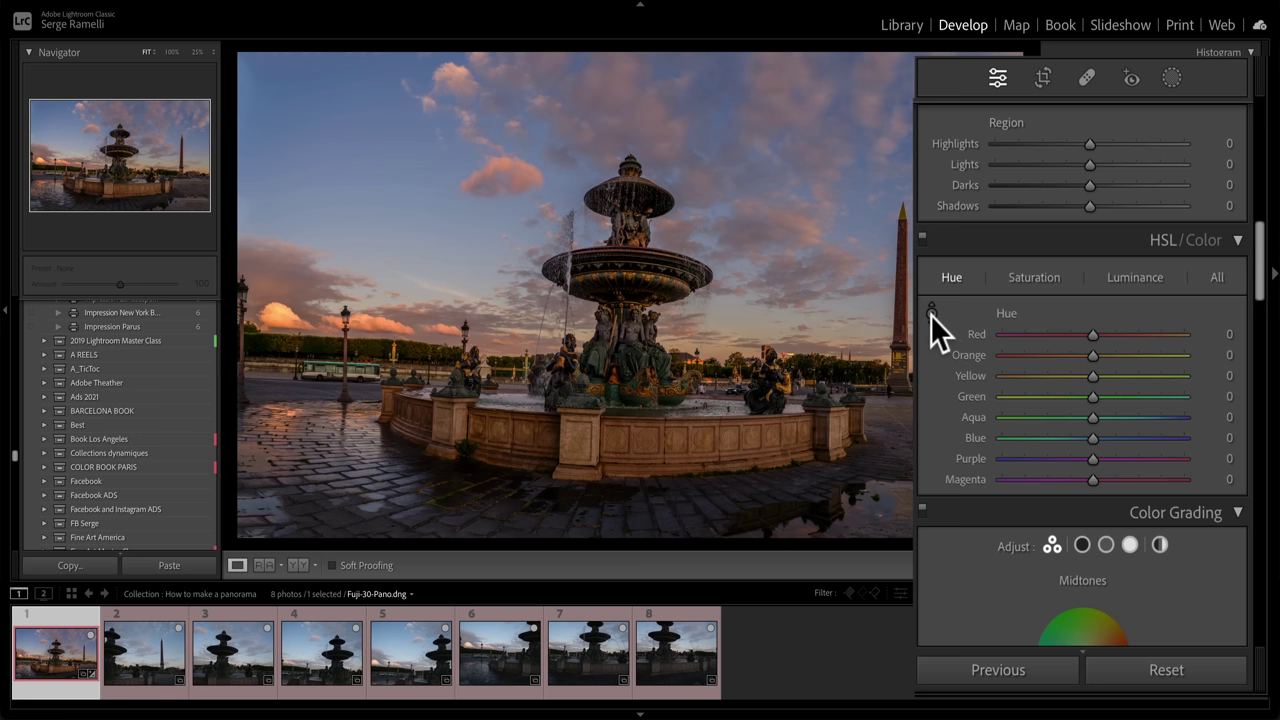
left_click(931, 313)
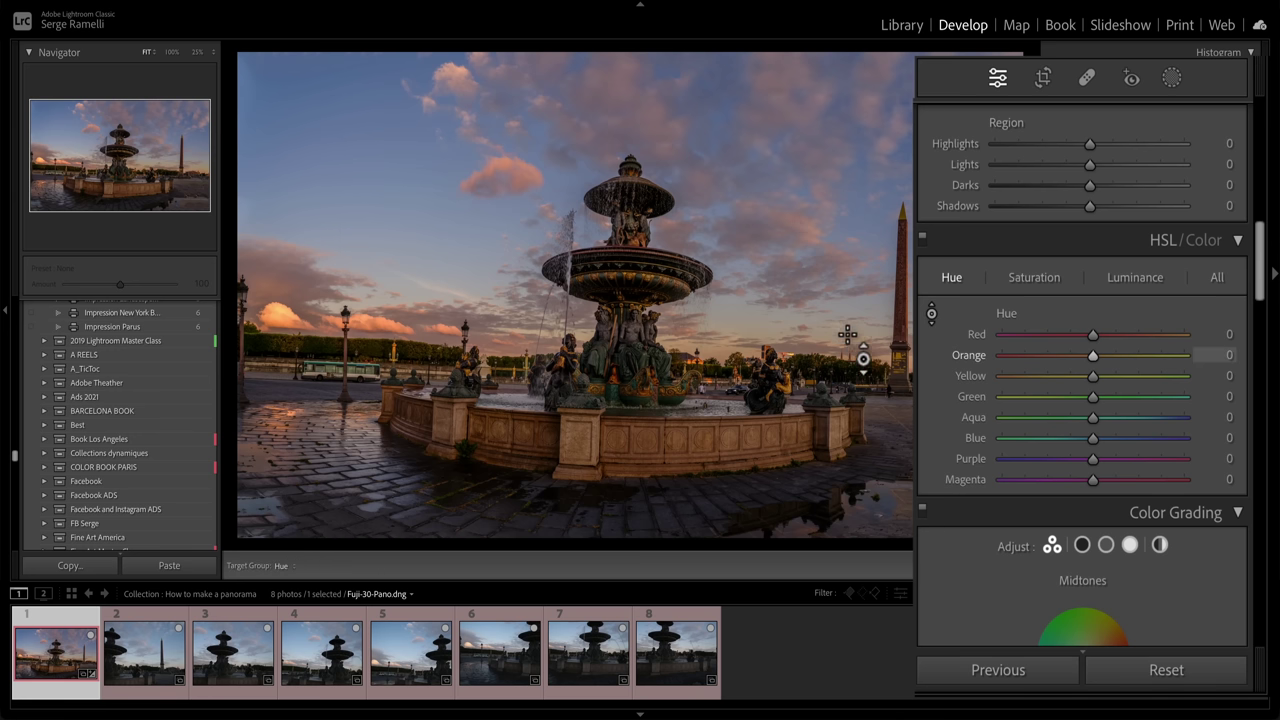
left_click_drag(718, 348, 718, 390)
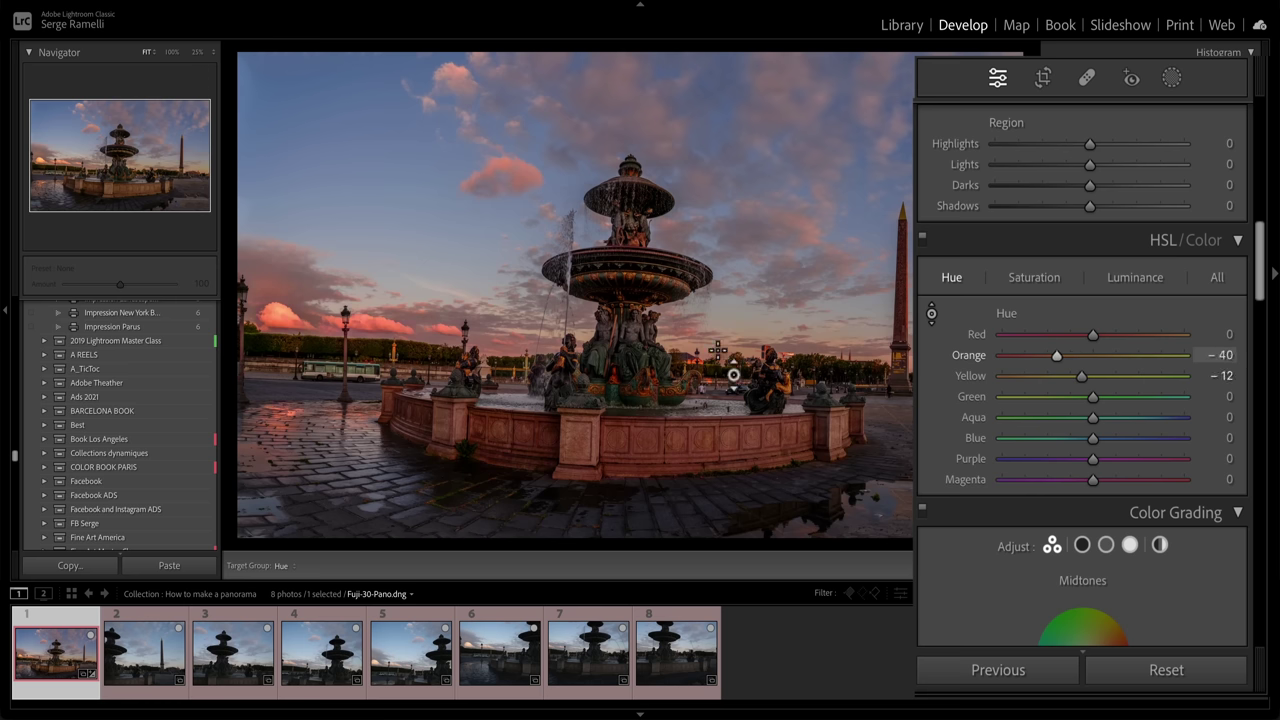
Step: Set Red, Orange and Yellow saturation to about +30 and ease the Orange hue to -22
left_click(1048, 278)
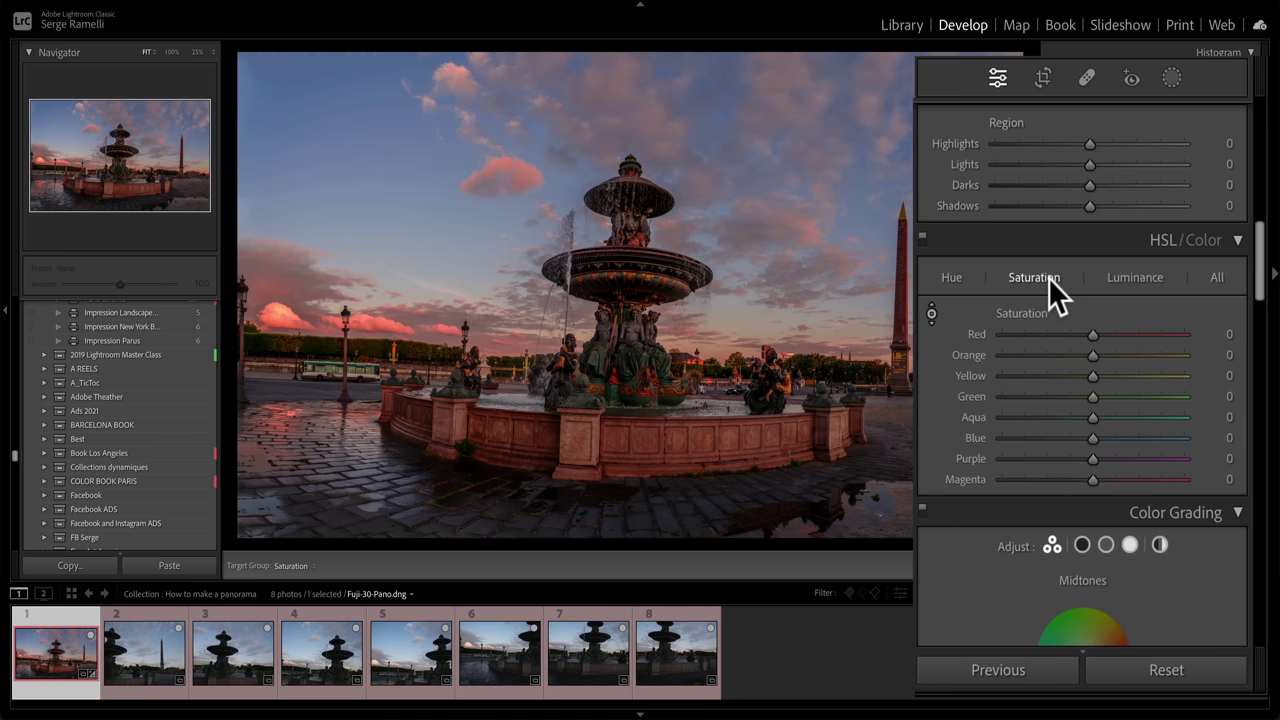
left_click(1120, 335)
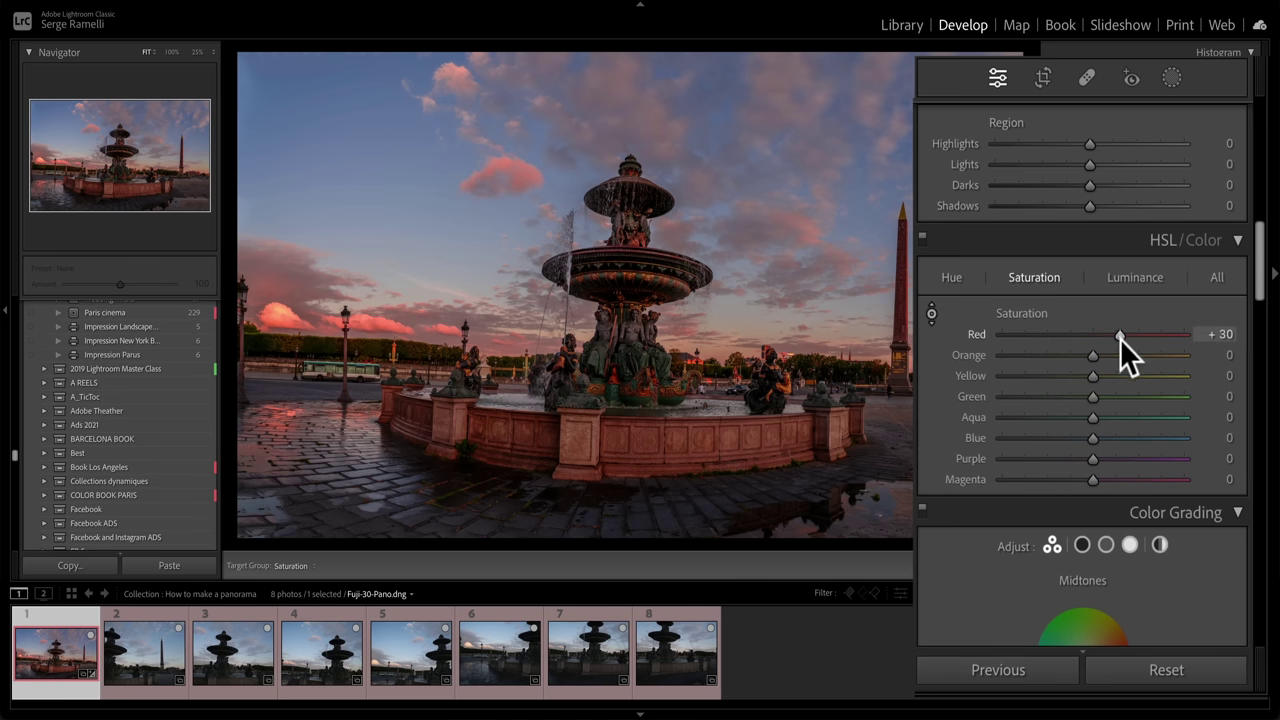
left_click(1119, 355)
left_click(1119, 376)
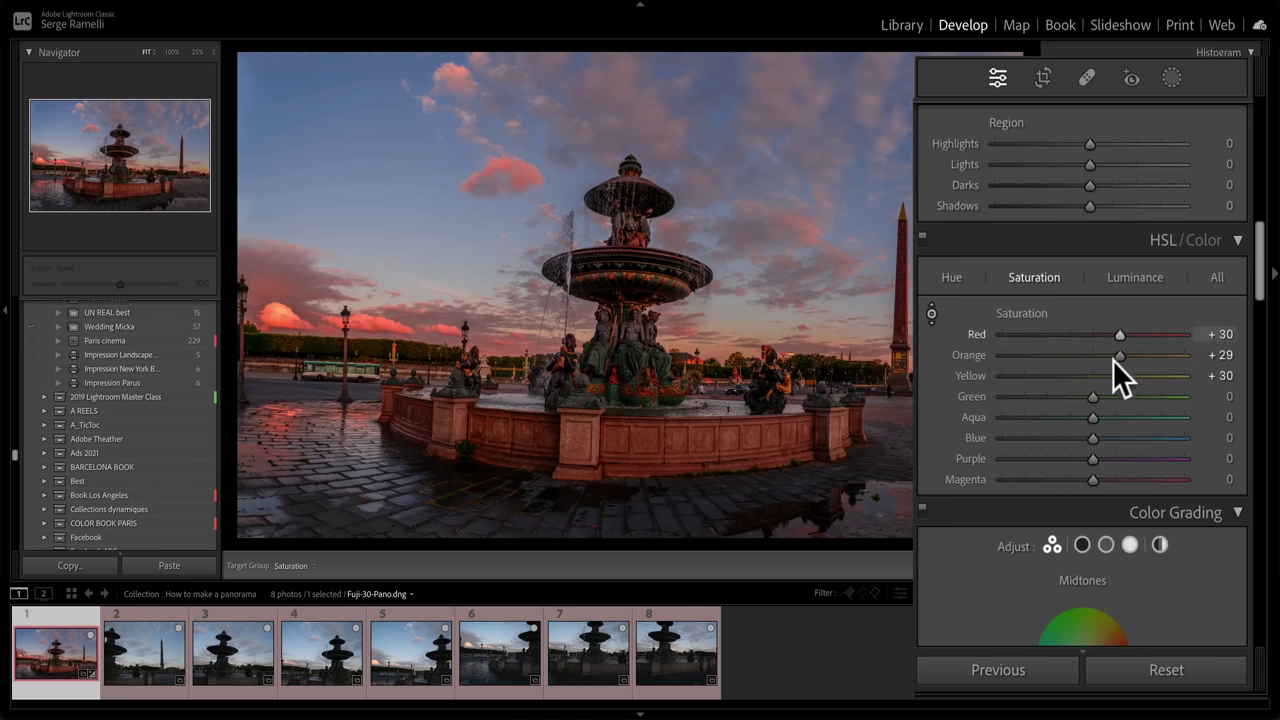
left_click(943, 272)
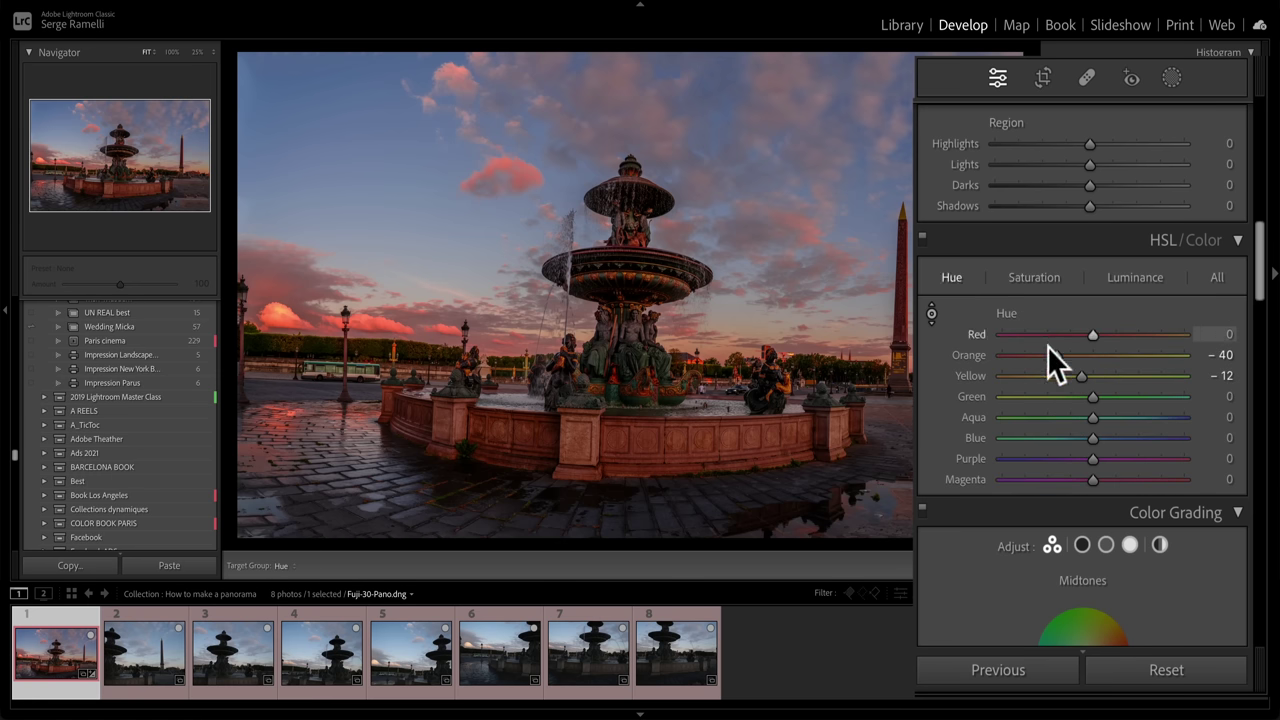
left_click_drag(1057, 355, 1072, 353)
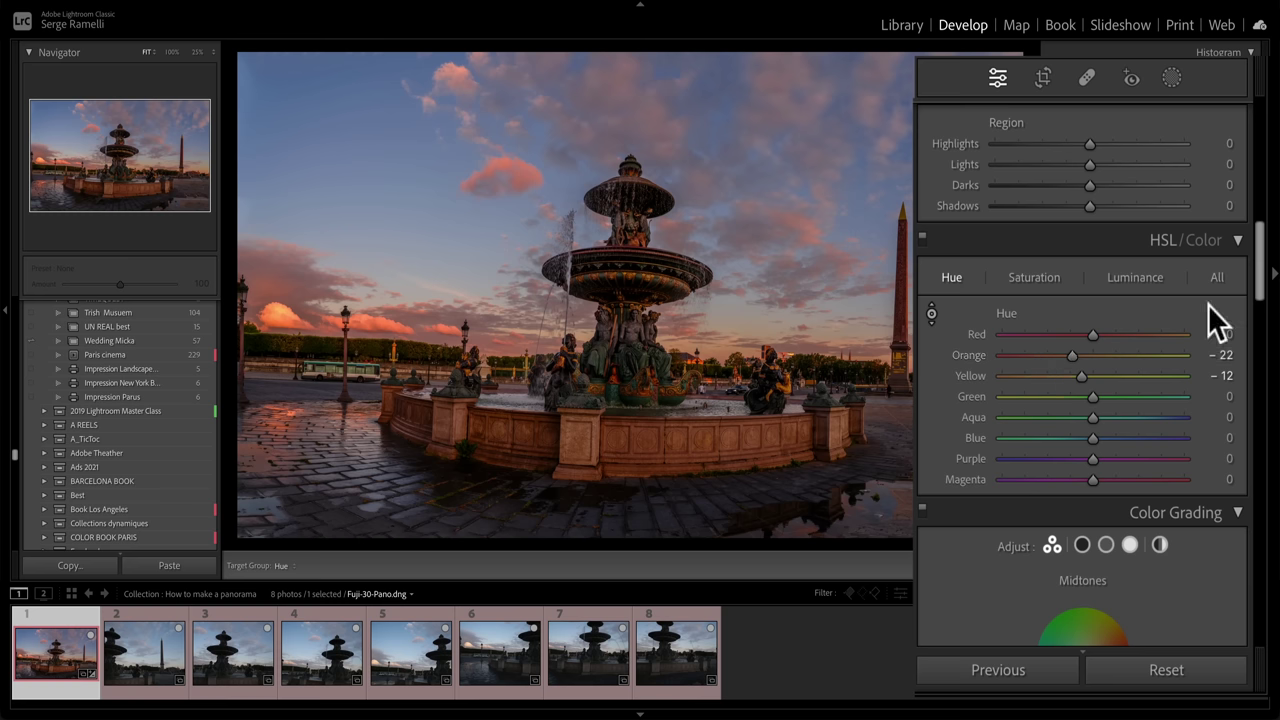
left_click_drag(1258, 255, 1240, 450)
Step: Enable lens profile corrections and lock the crop aspect to 16 x 9
left_click(968, 327)
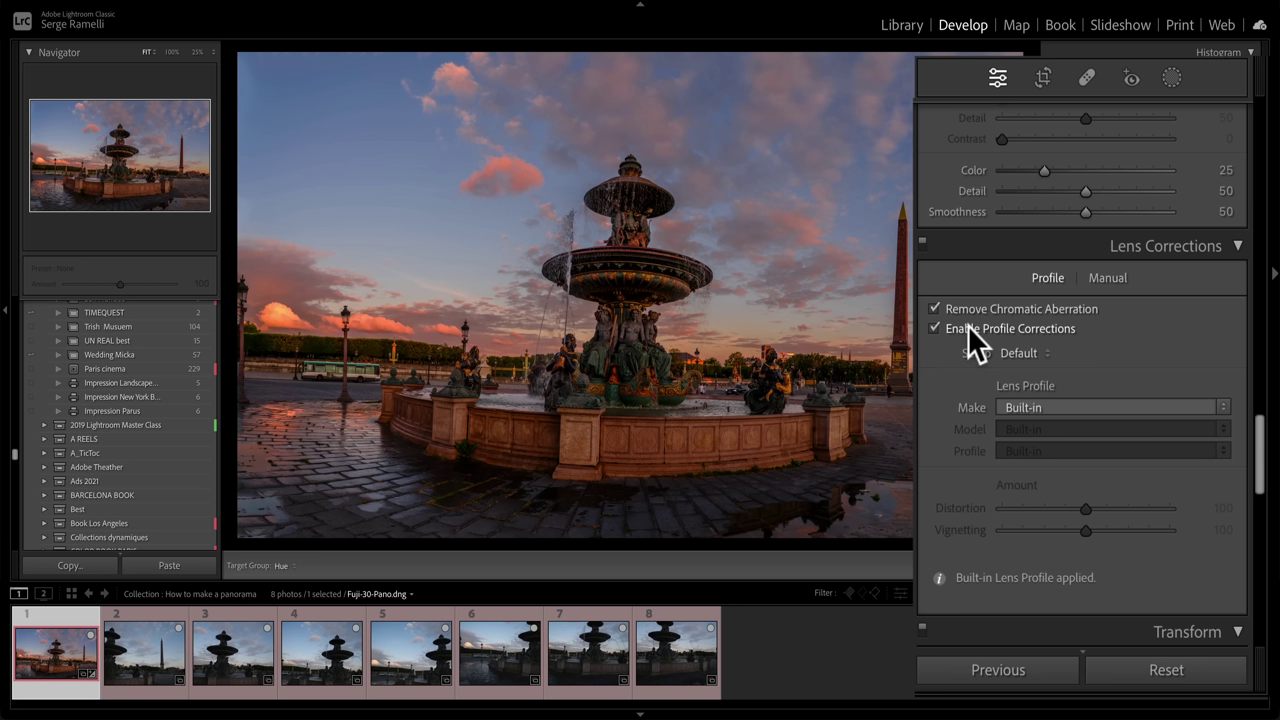
left_click(1043, 77)
left_click(1172, 153)
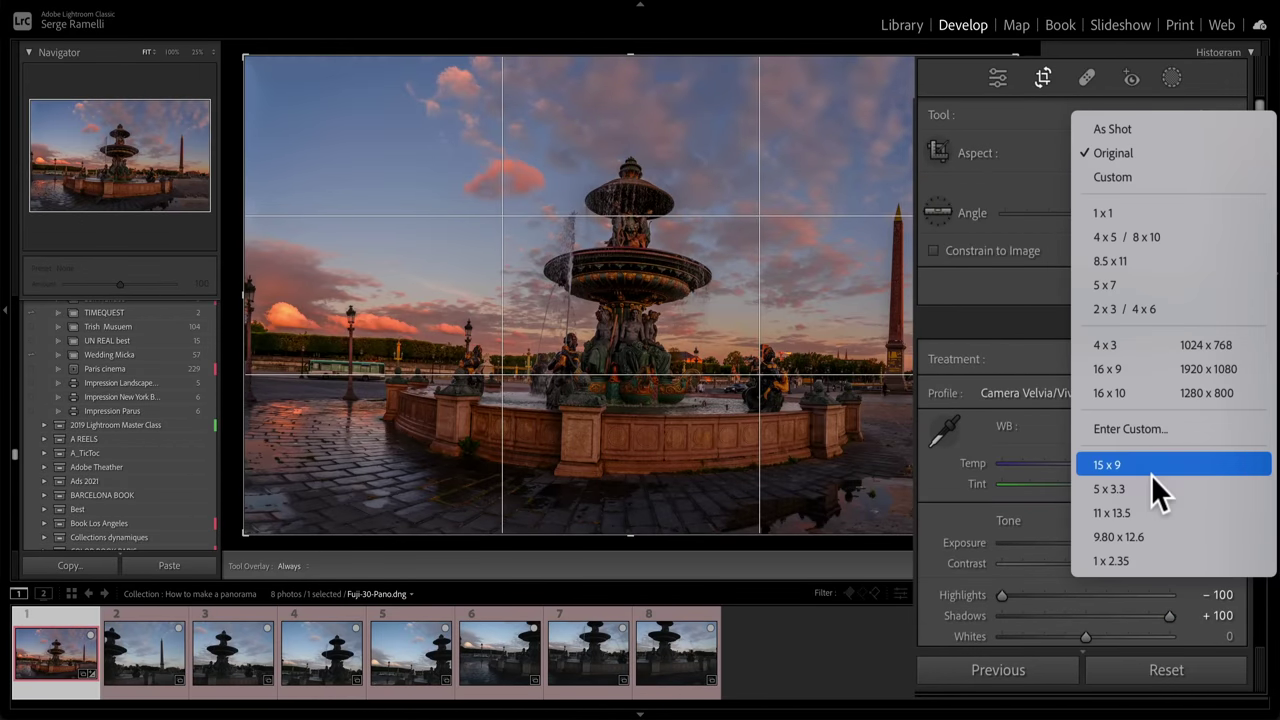
left_click(1148, 366)
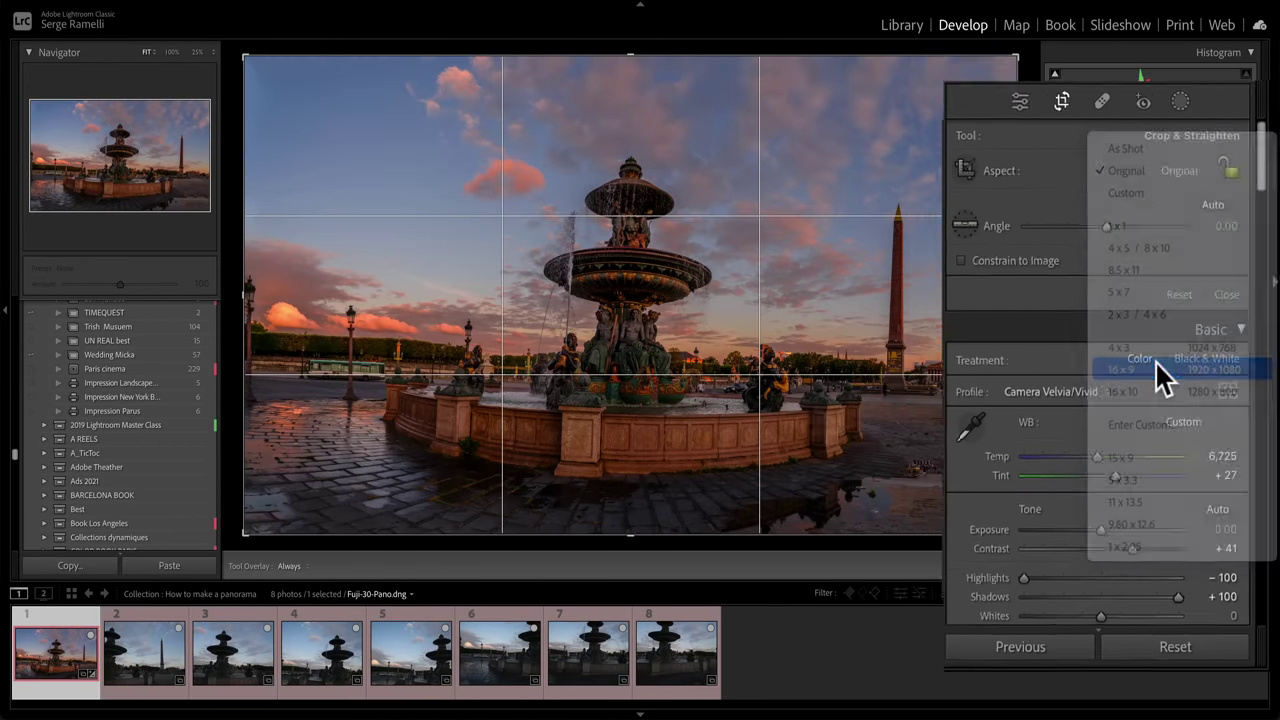
Step: Rotate slightly to level the horizon, tighten the crop top and right, and apply it
left_click_drag(1031, 326, 1031, 320)
left_click_drag(626, 65, 621, 93)
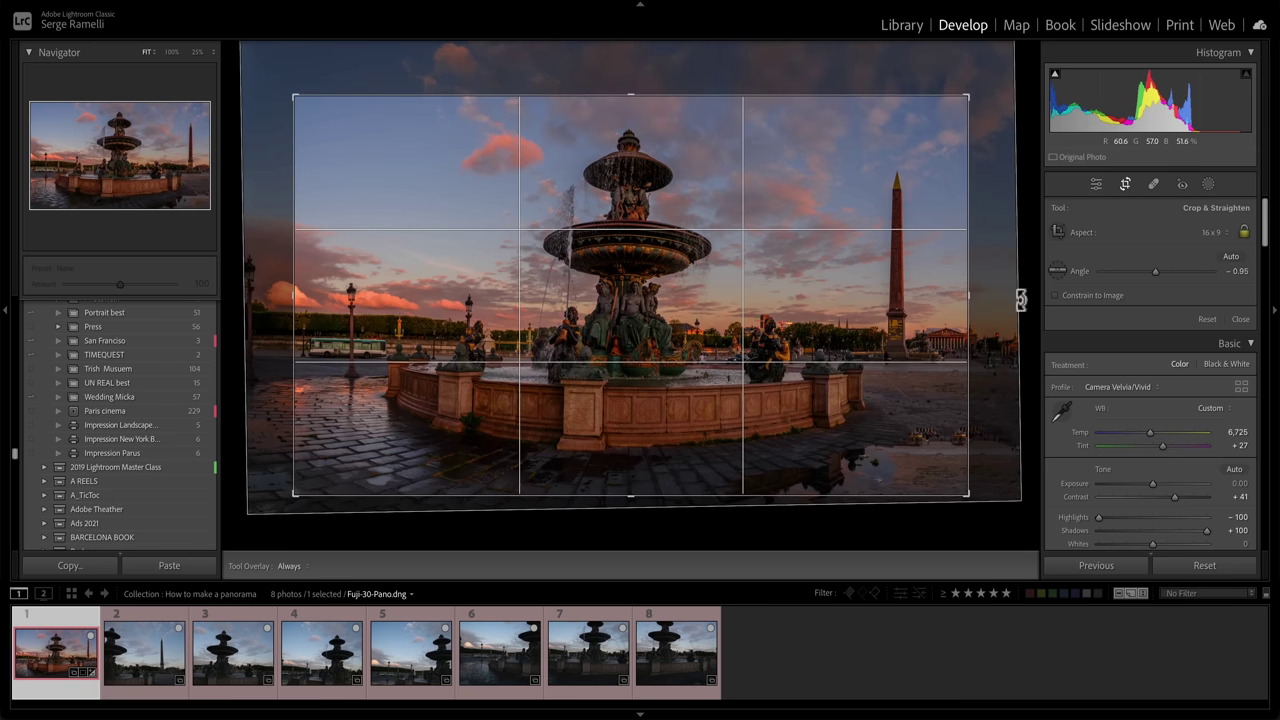
left_click_drag(973, 317, 960, 291)
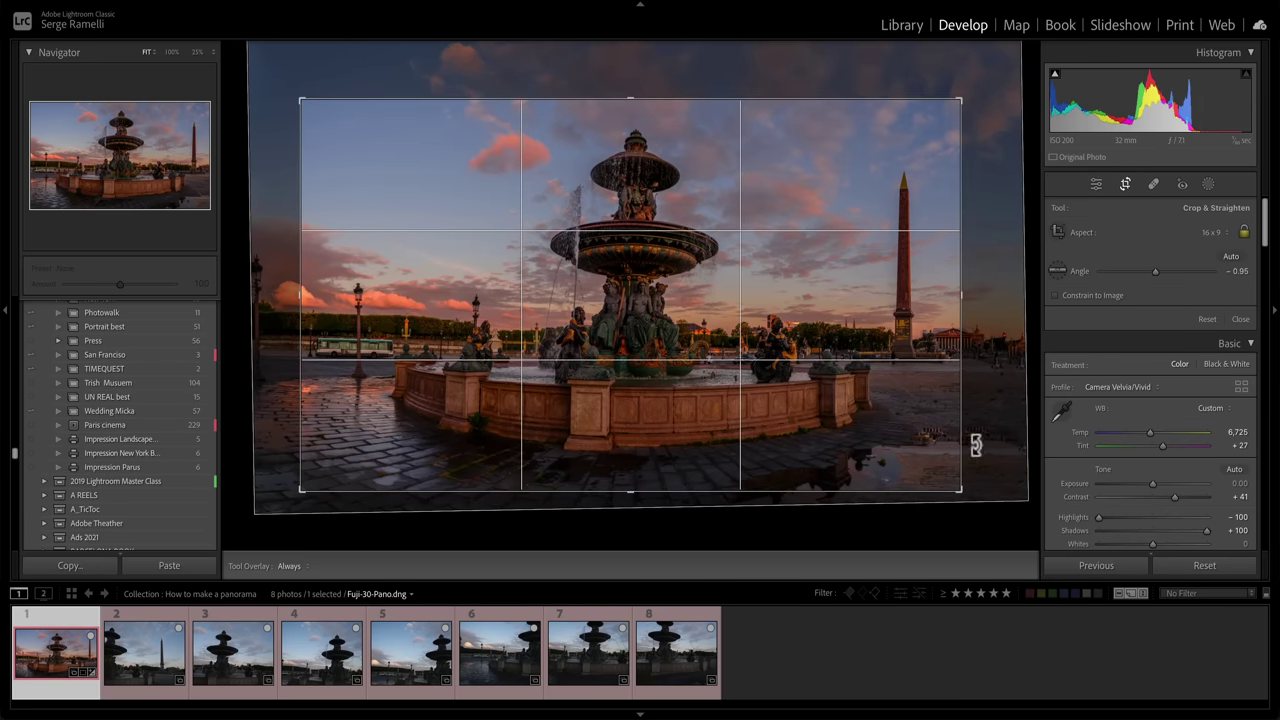
left_click_drag(663, 290, 664, 288)
key("Return")
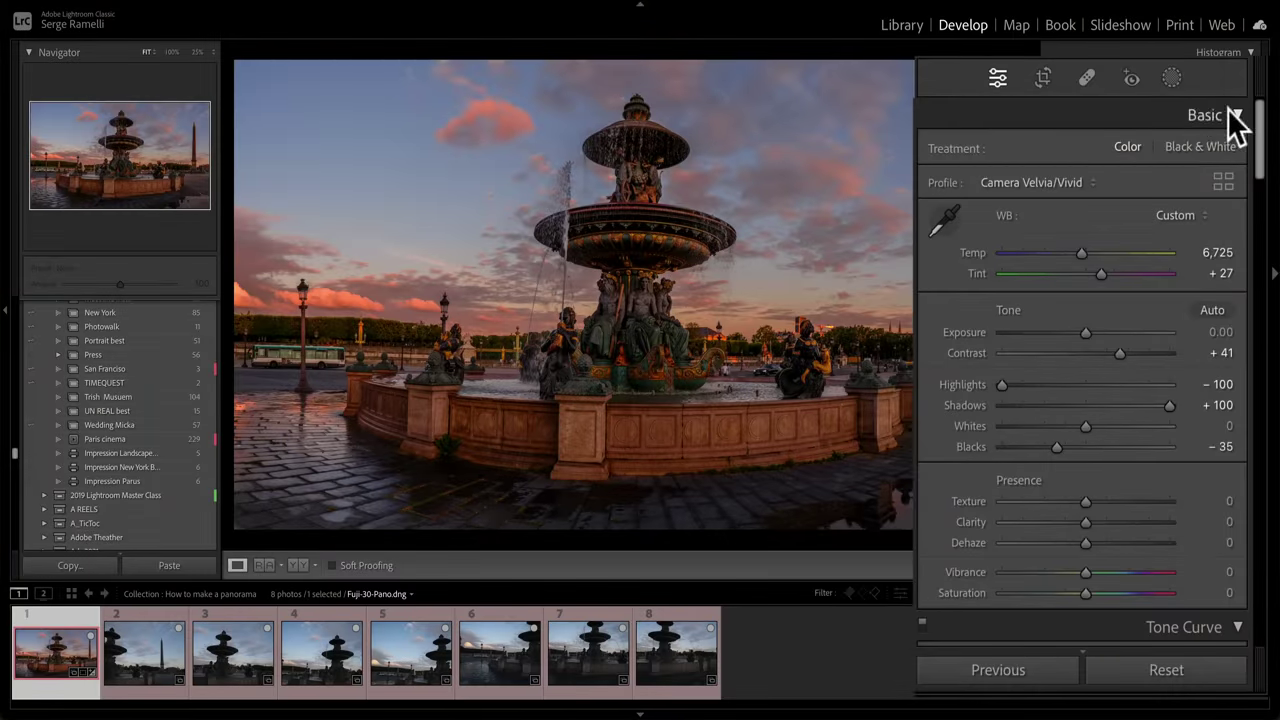
Step: Add a linear gradient mask dragged down over the panorama's sky
left_click(1171, 78)
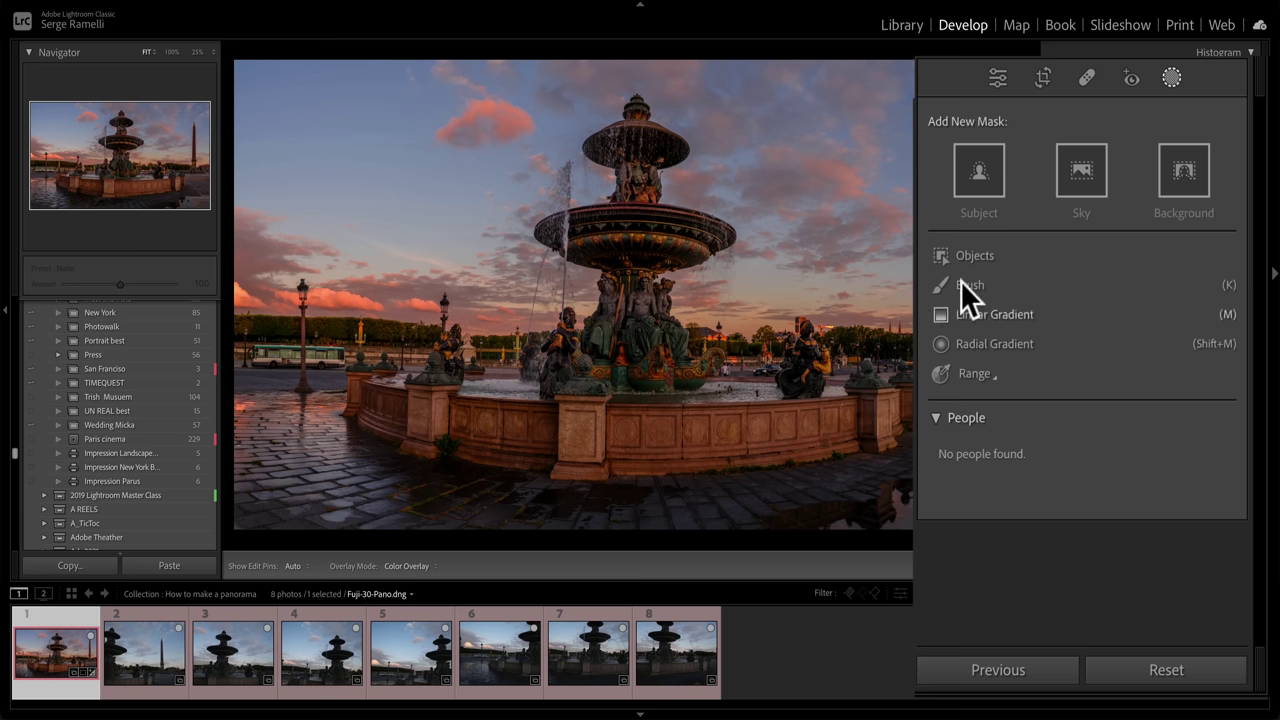
left_click(980, 312)
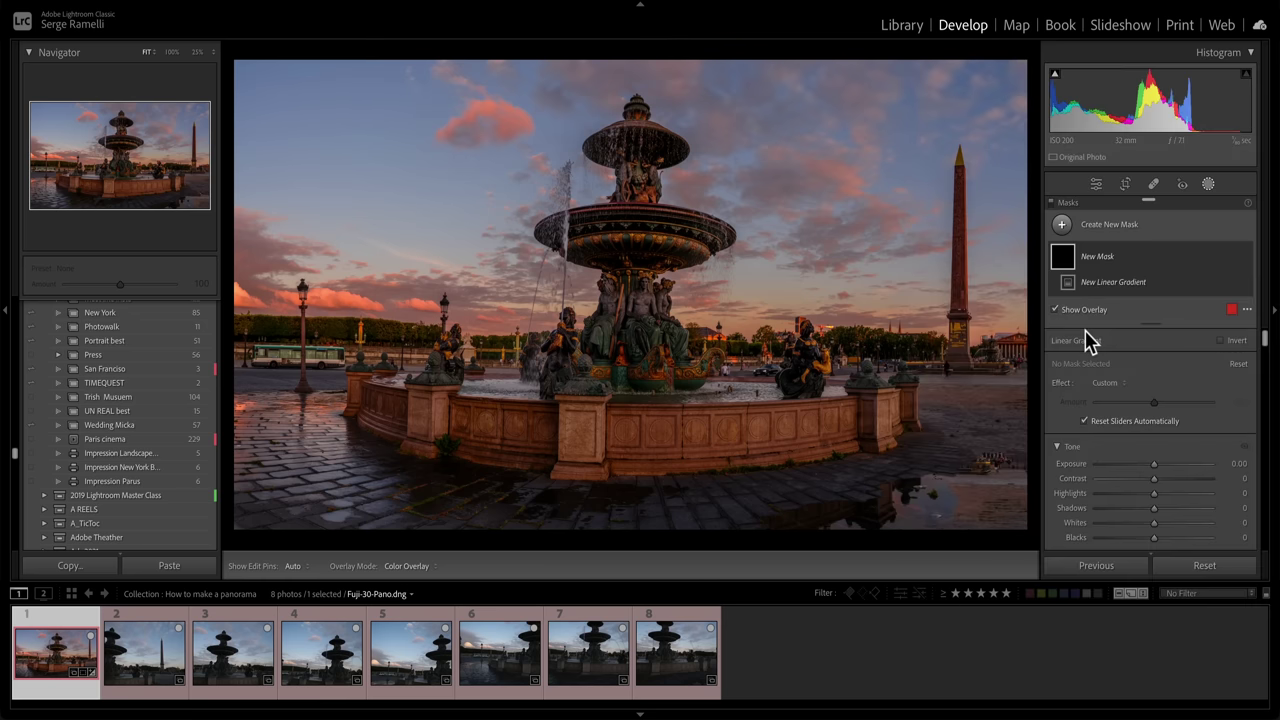
left_click_drag(792, 145, 792, 345)
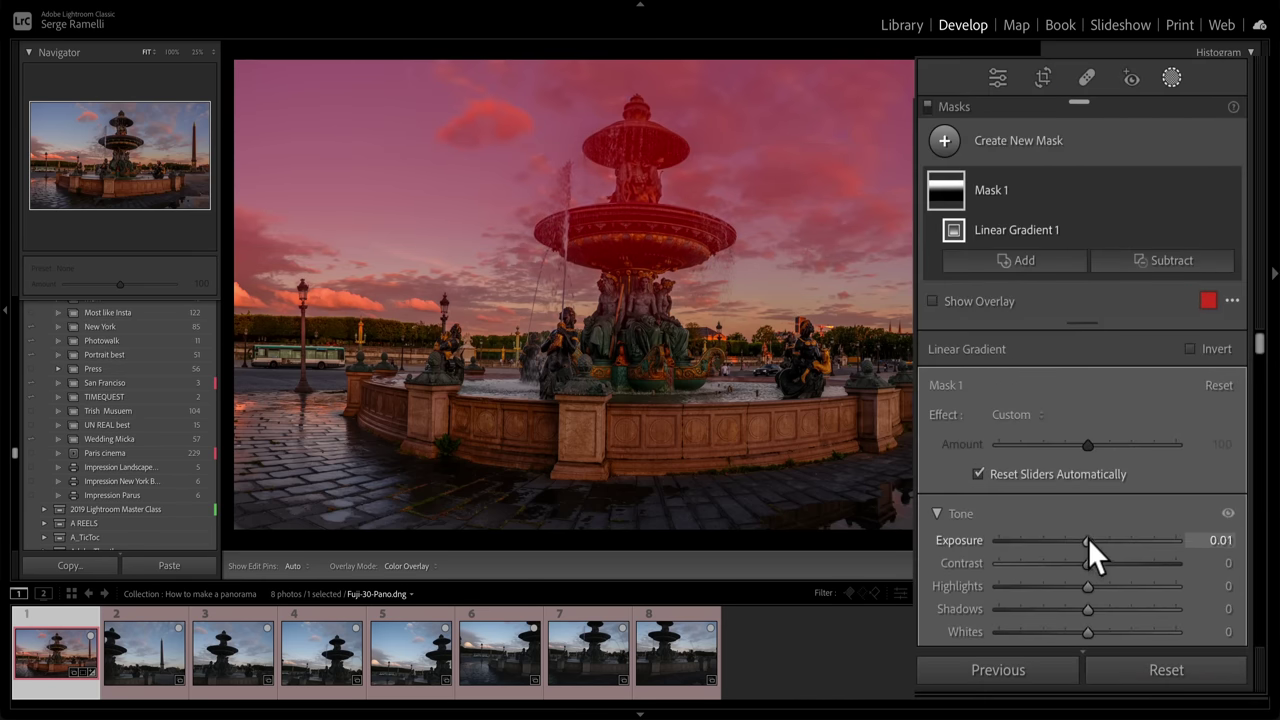
Step: Set the sky gradient to Exposure -0.32 and Temp -5, then shift it higher
left_click_drag(1154, 482, 1146, 482)
left_click_drag(1077, 539, 1081, 539)
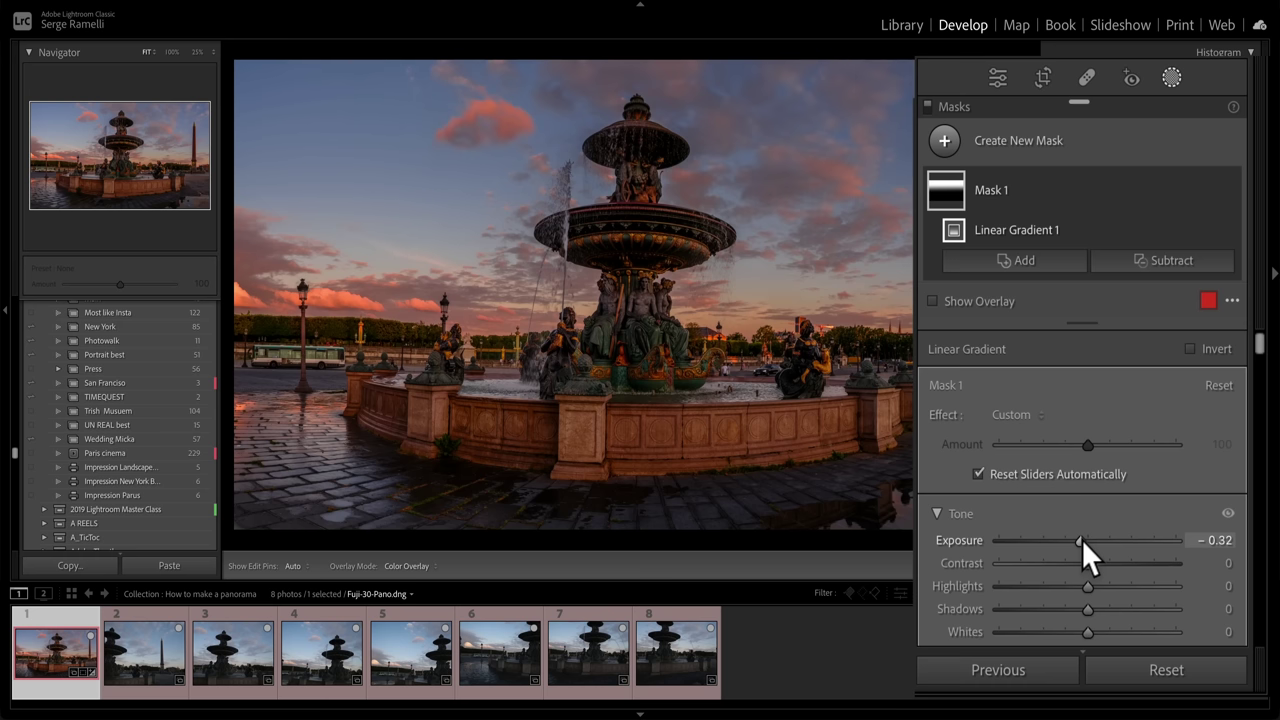
scroll(1080, 540, "down", 1)
scroll(1078, 540, "down", 4)
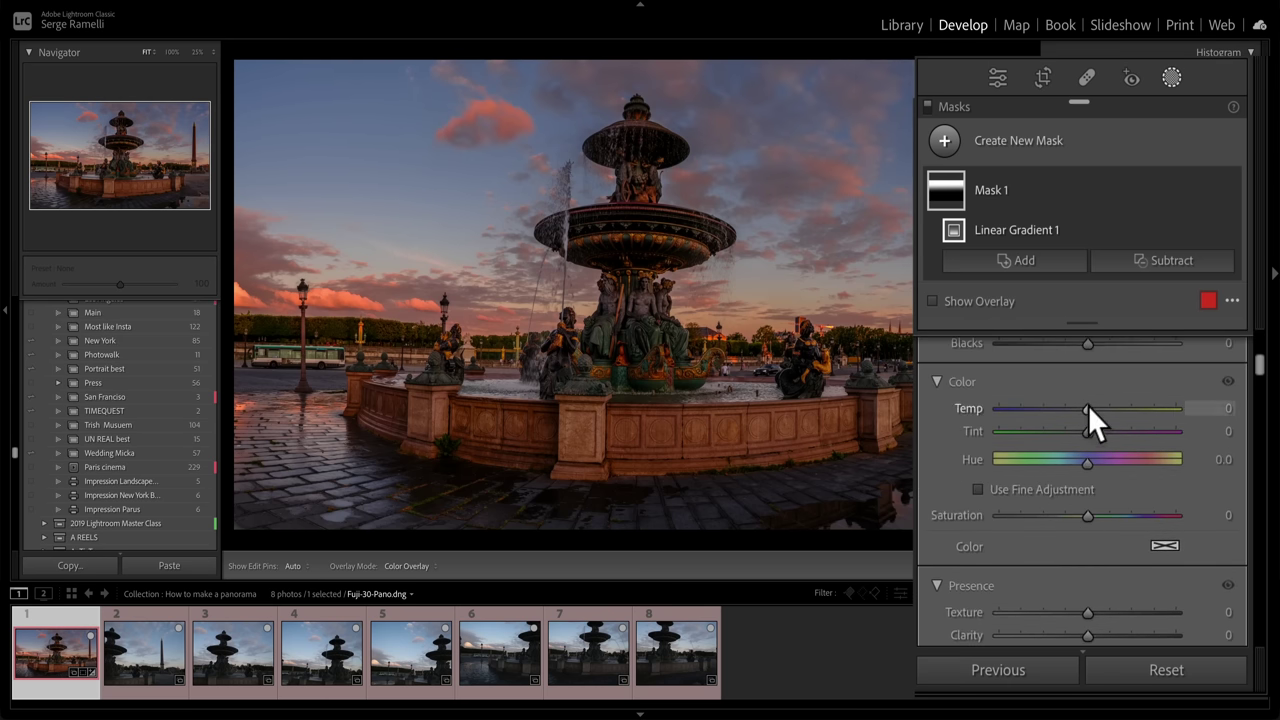
left_click_drag(1088, 405, 1084, 407)
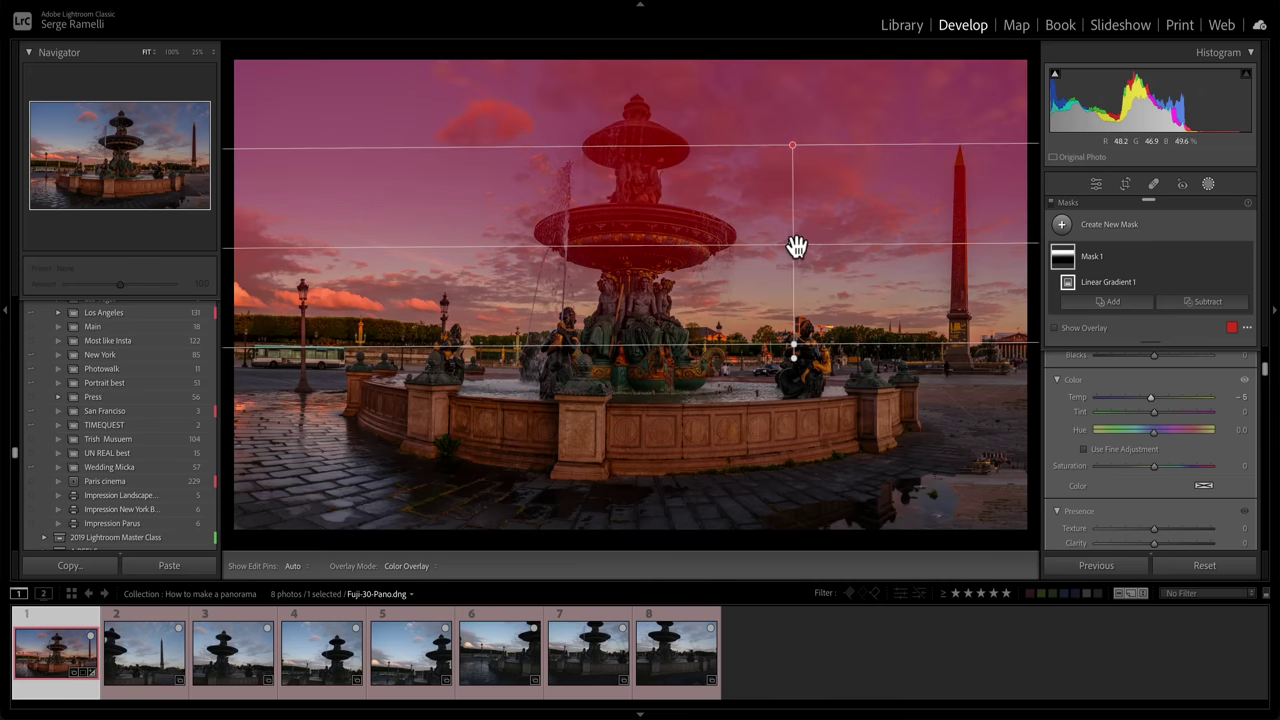
left_click_drag(794, 243, 766, 241)
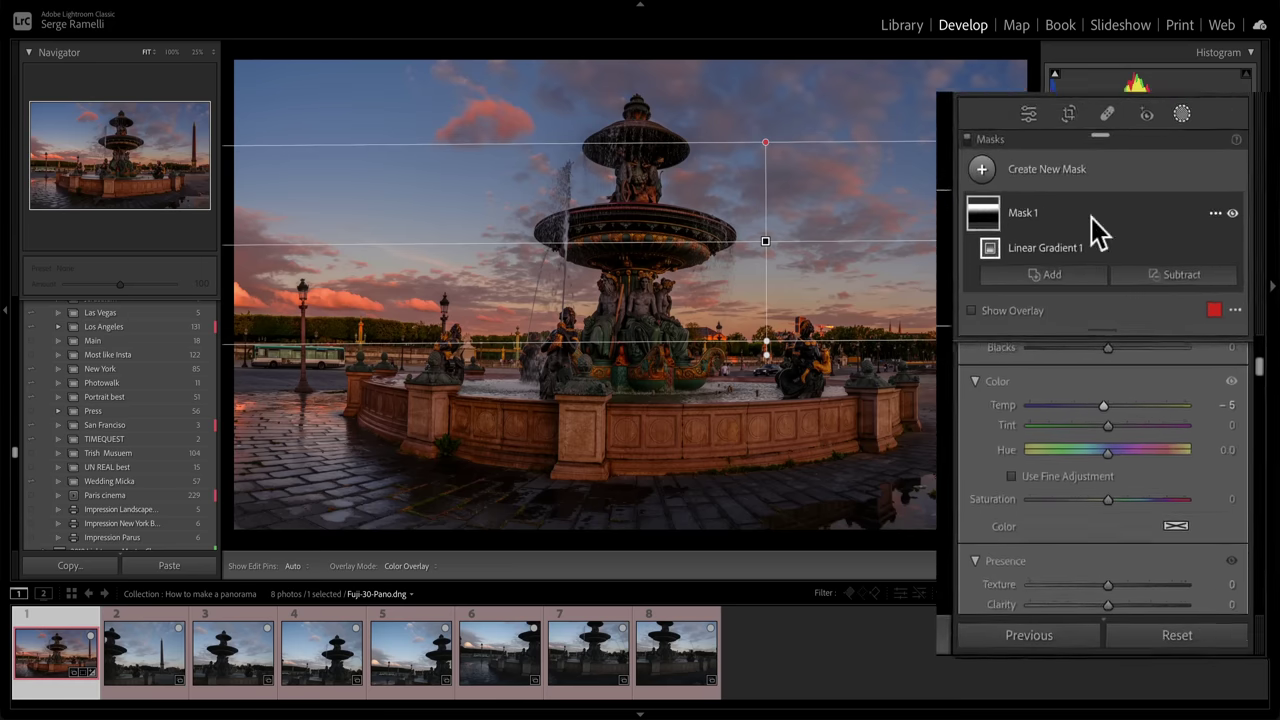
Step: Intersect Mask 1 with Select Sky to confine it to the detected sky
left_click(1206, 191)
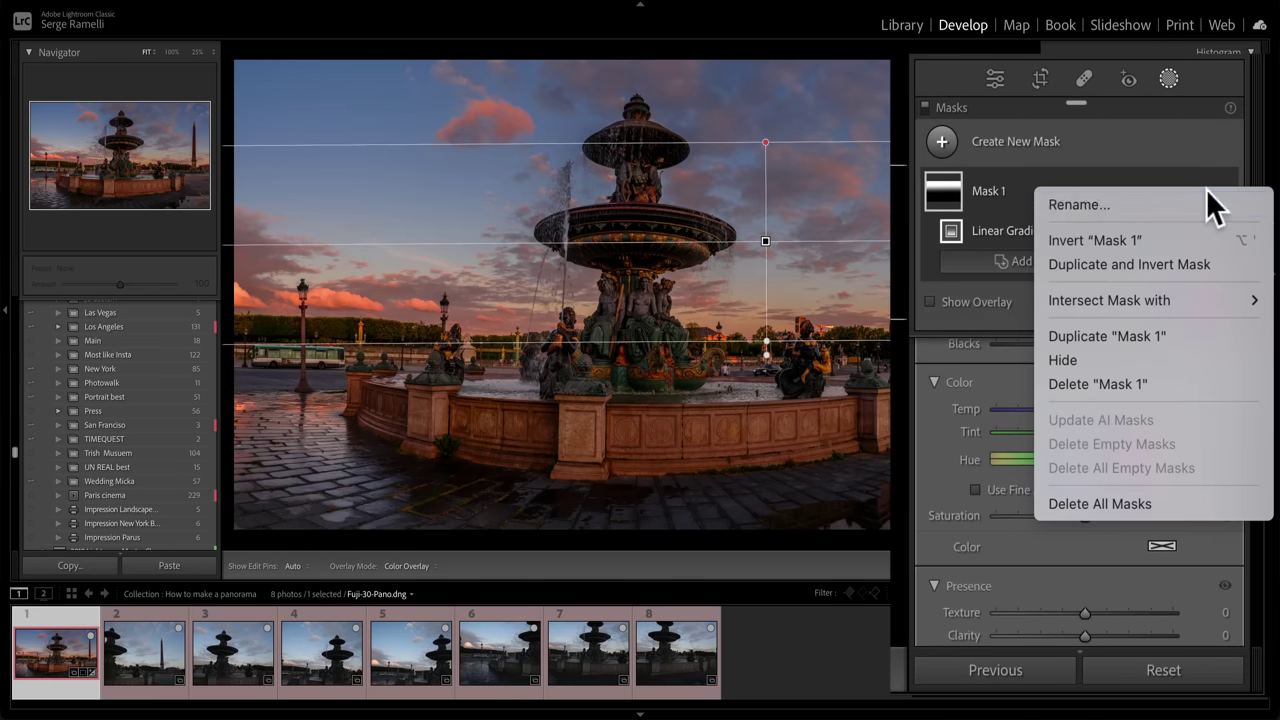
mouse_move(1189, 293)
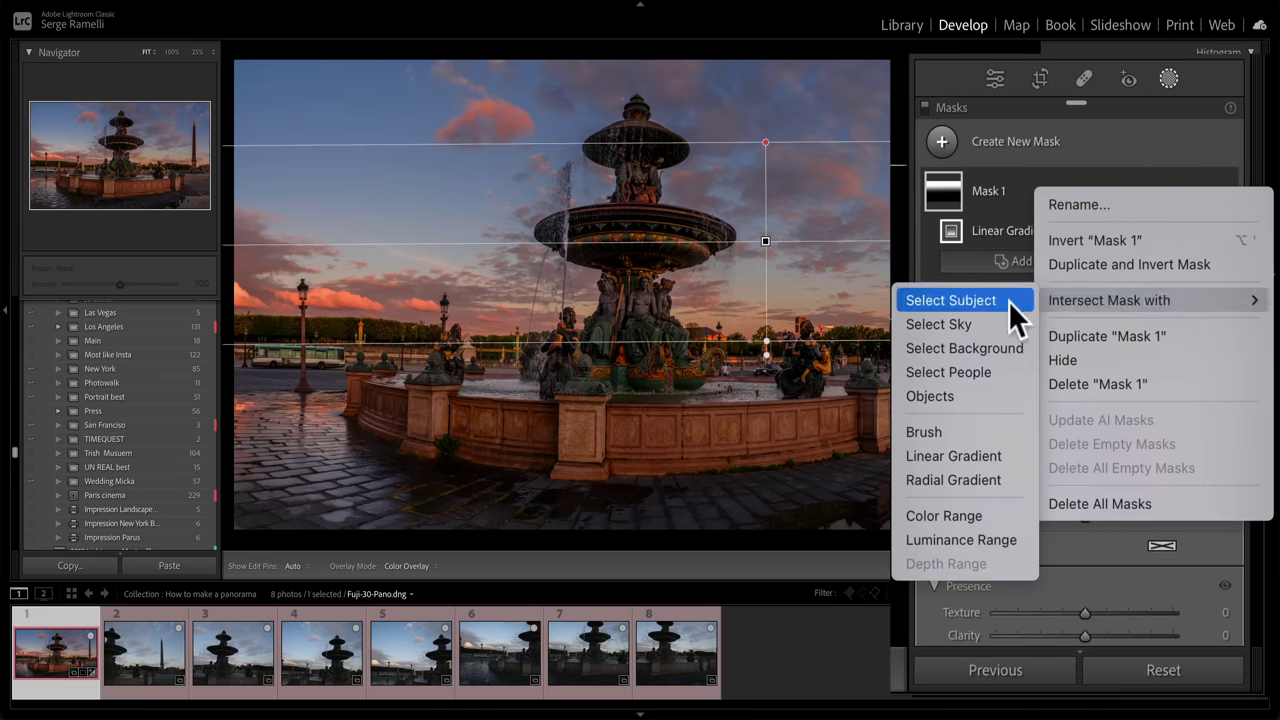
left_click(975, 323)
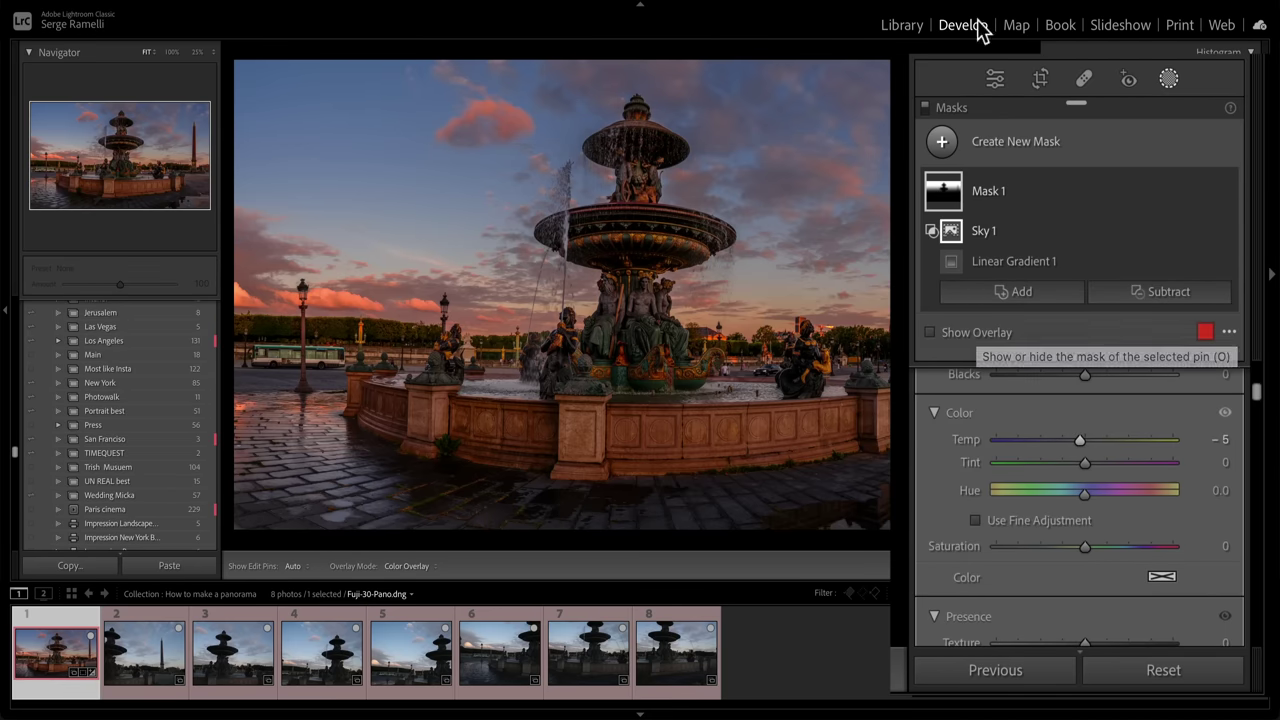
Step: Toggle Mask 1's visibility to compare before and after, then deselect it
left_click(1224, 191)
left_click(1224, 191)
left_click(1224, 191)
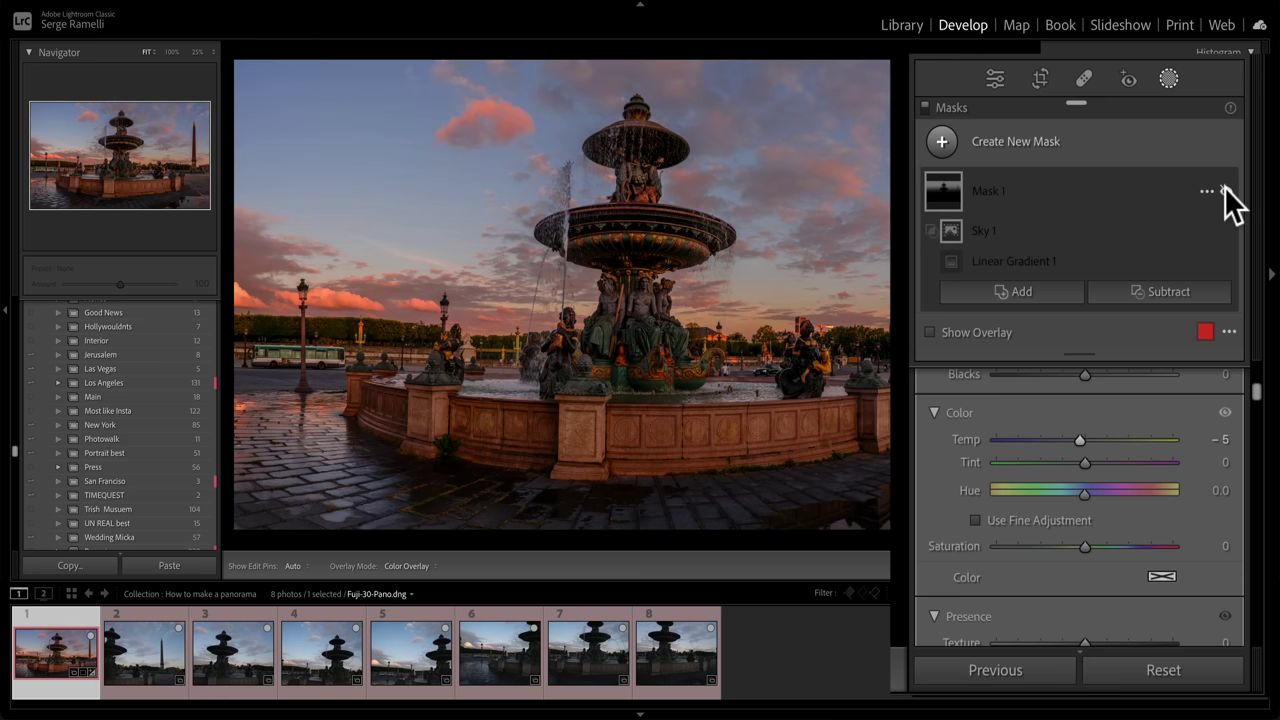
left_click(1224, 191)
left_click(1224, 191)
left_click(1244, 257)
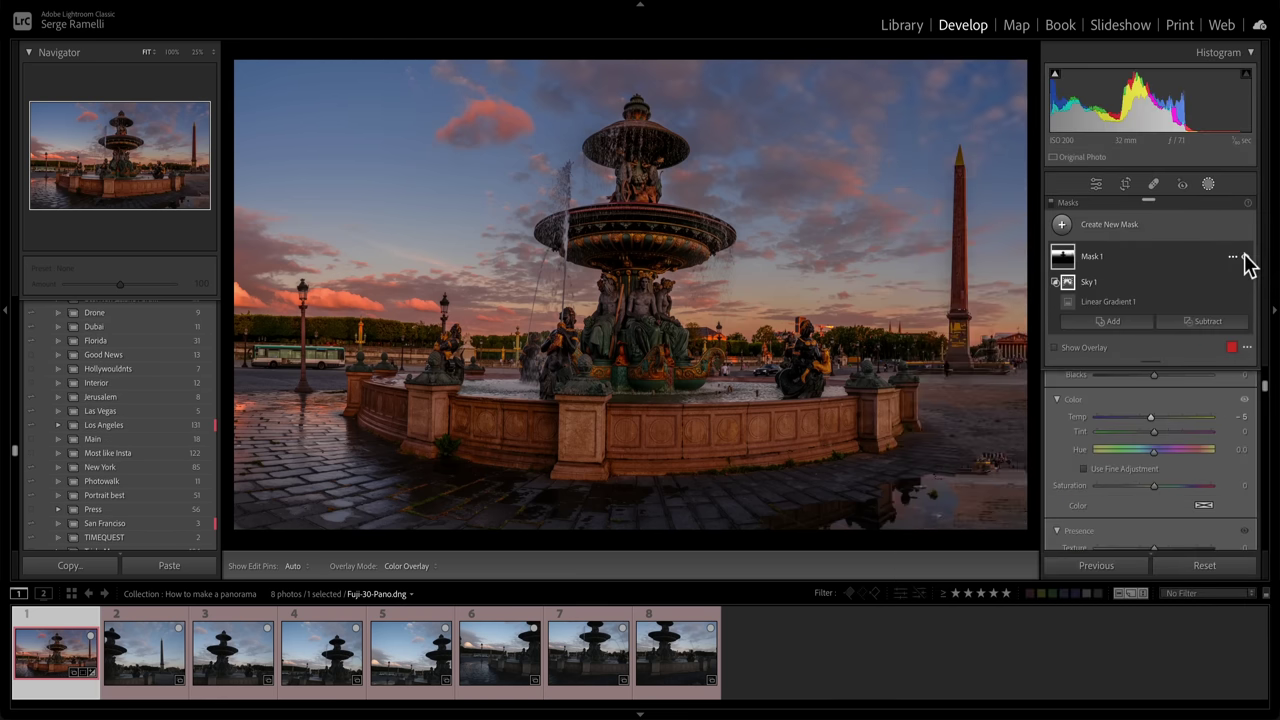
left_click(1175, 256)
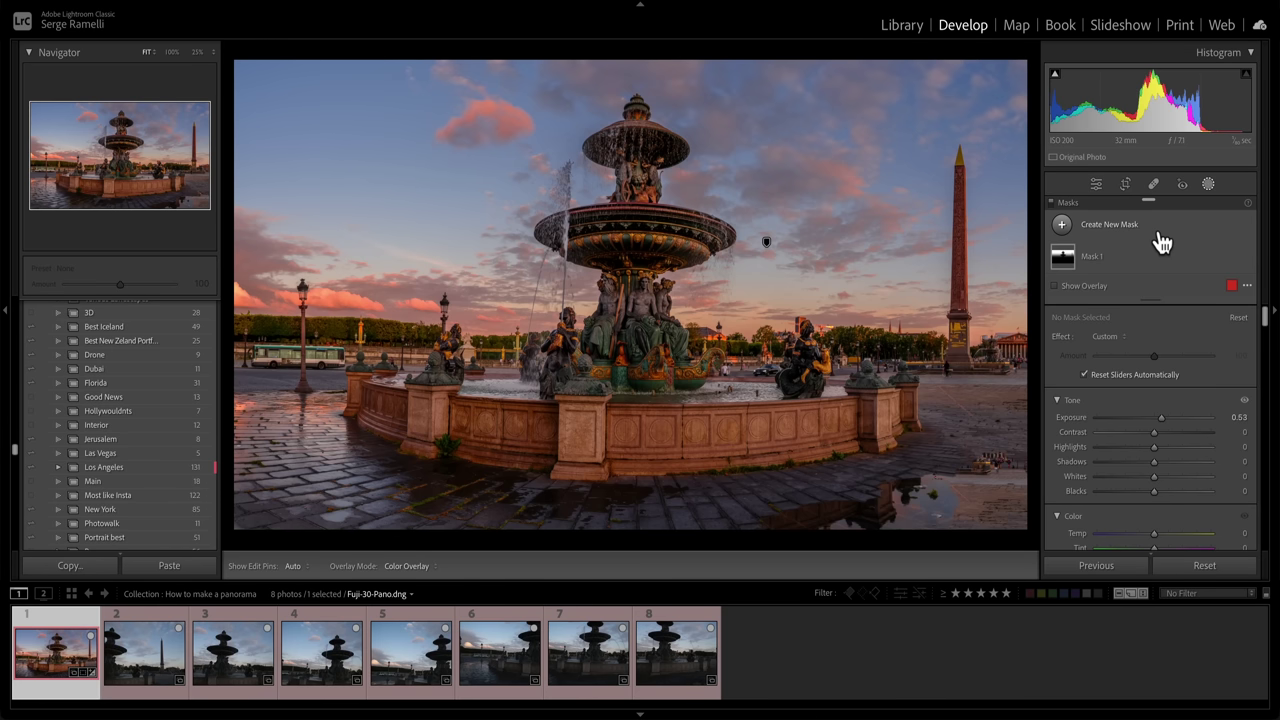
Step: Create a brush mask with slightly raised Flow and Exposure +0.68
left_click(1062, 224)
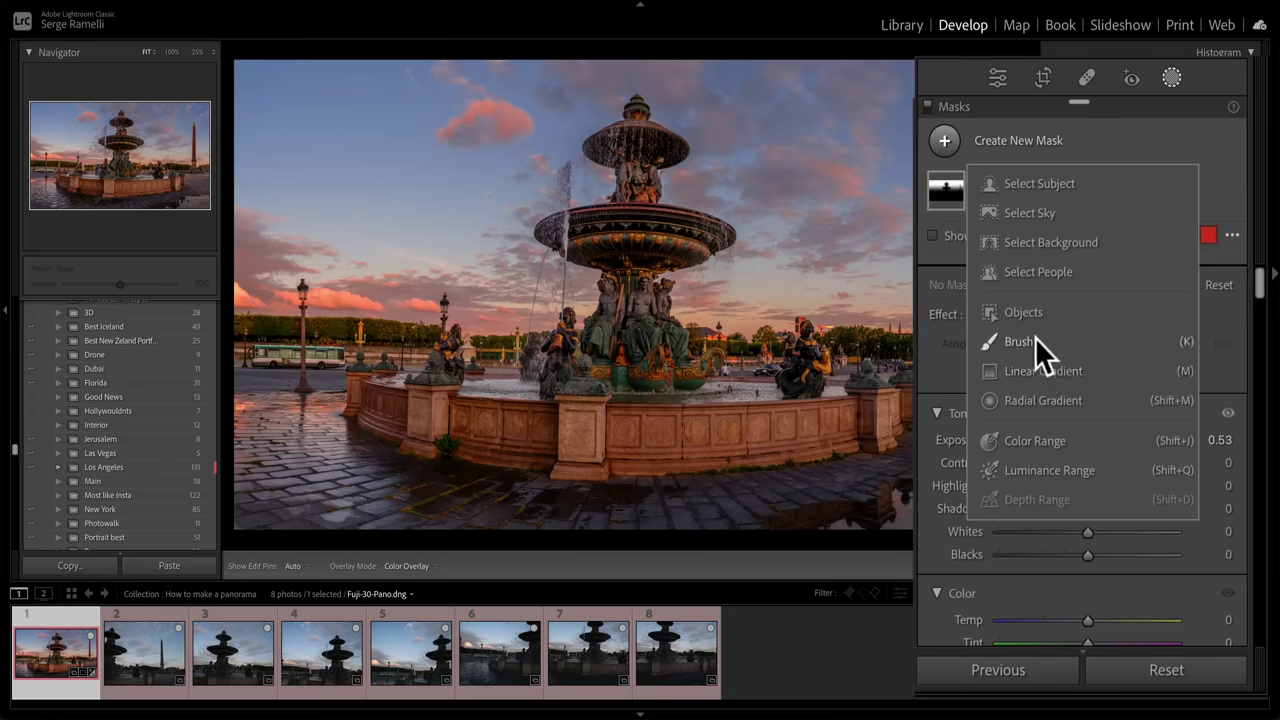
left_click(1020, 341)
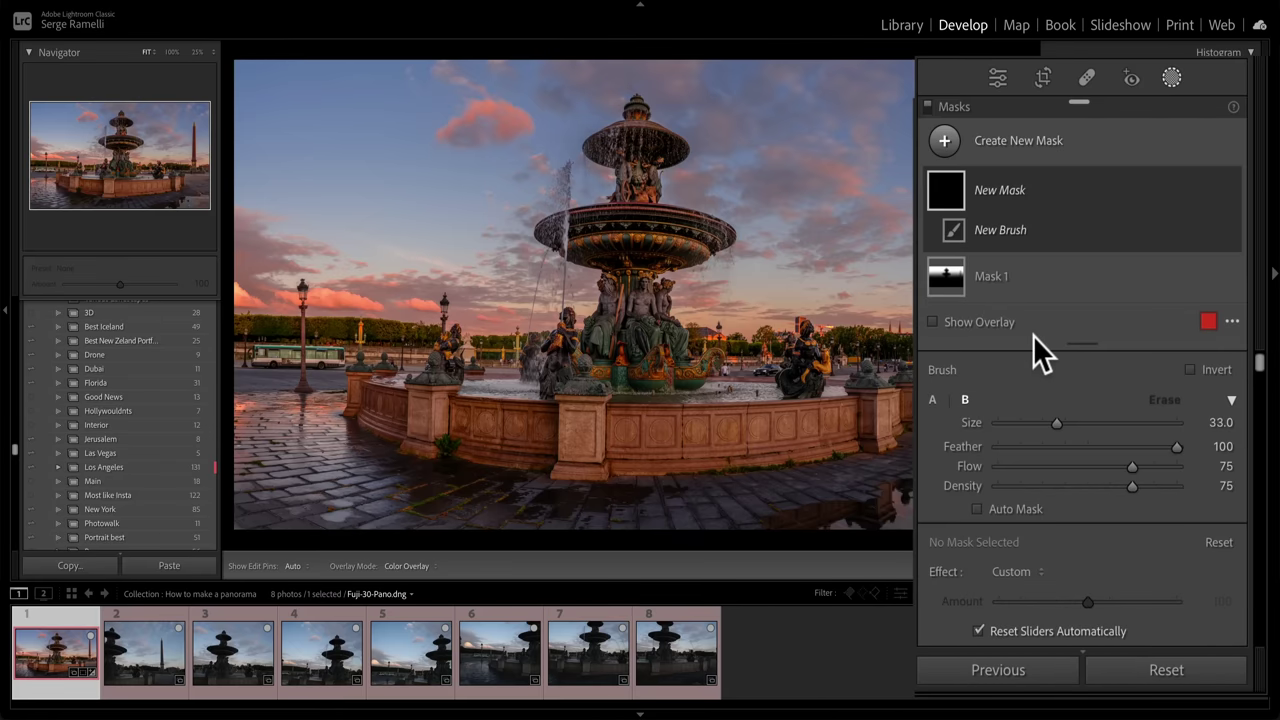
left_click_drag(1131, 471, 1136, 470)
scroll(1130, 484, "down", 5)
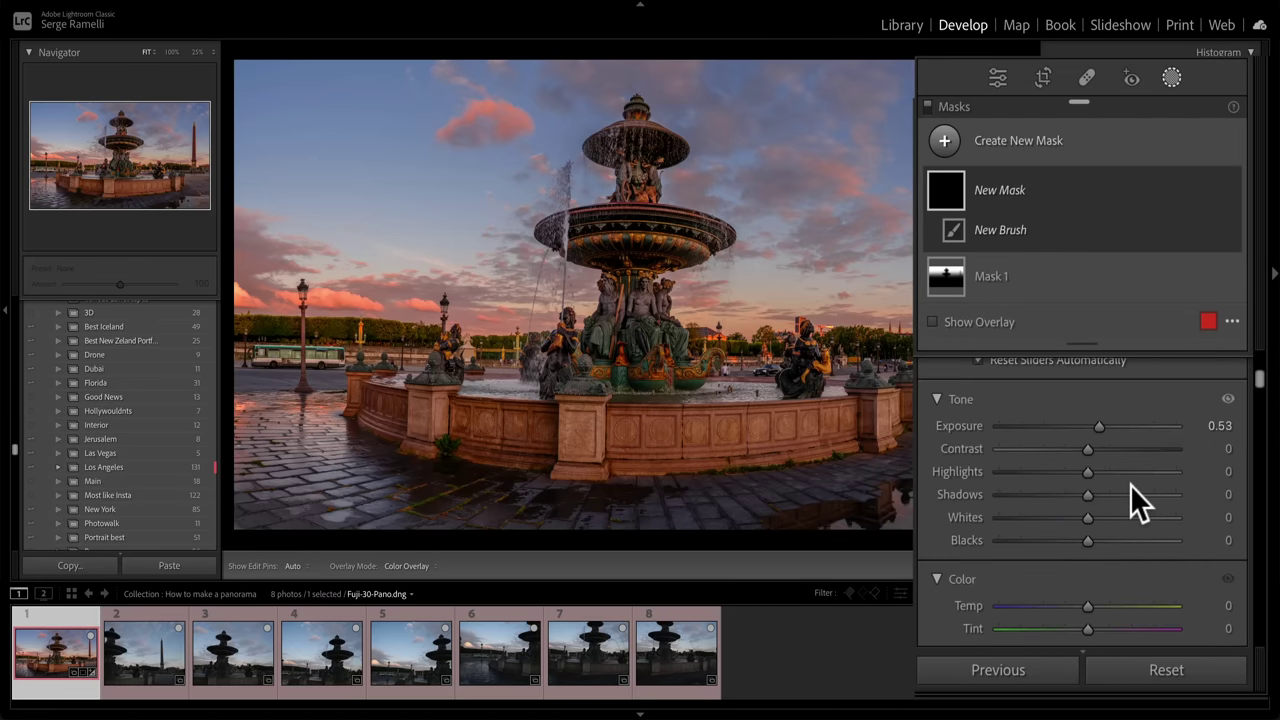
left_click_drag(1099, 427, 1104, 427)
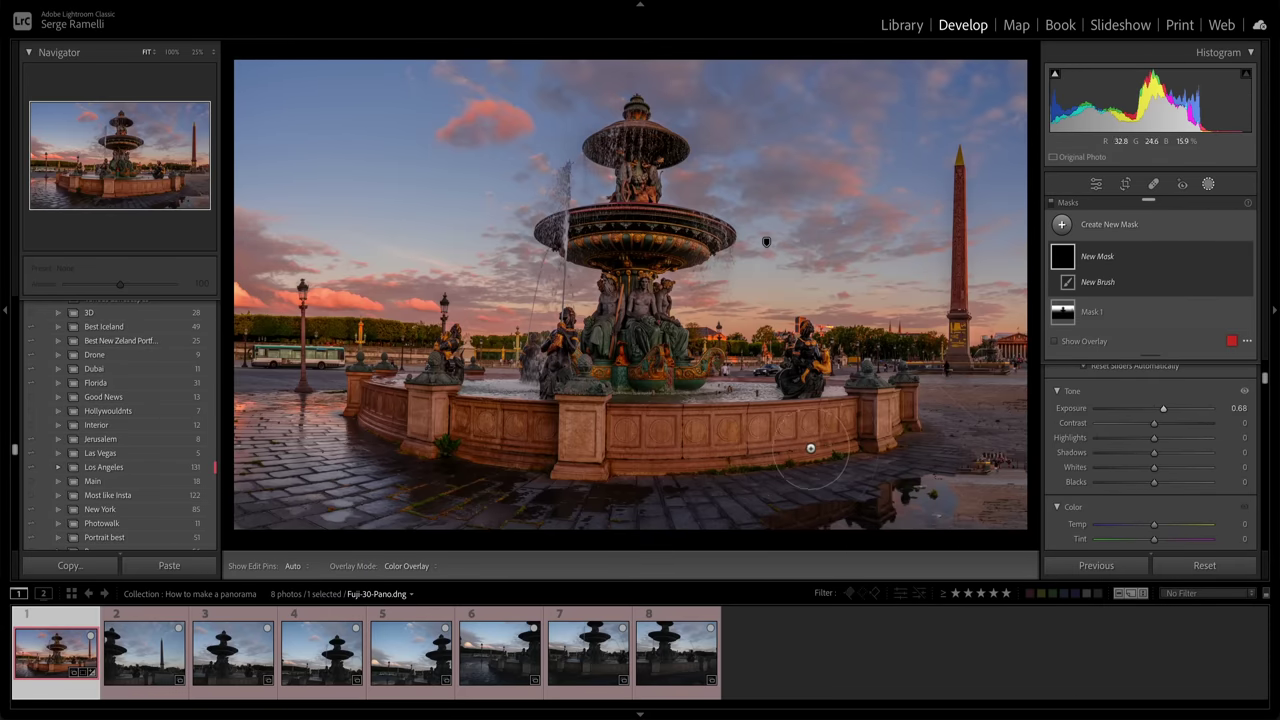
Step: Paint the brush over the lower-right puddle and the fountain basin, then return to Basic adjustments
key("h")
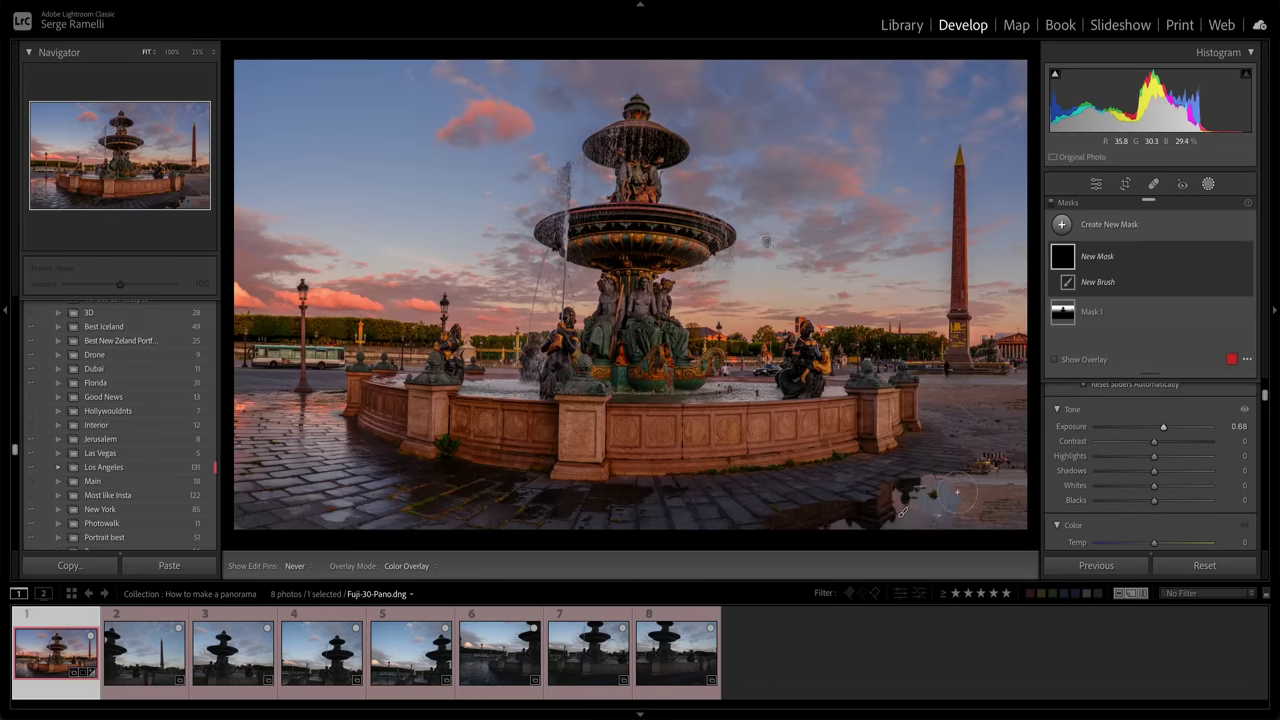
left_click_drag(937, 505, 850, 500)
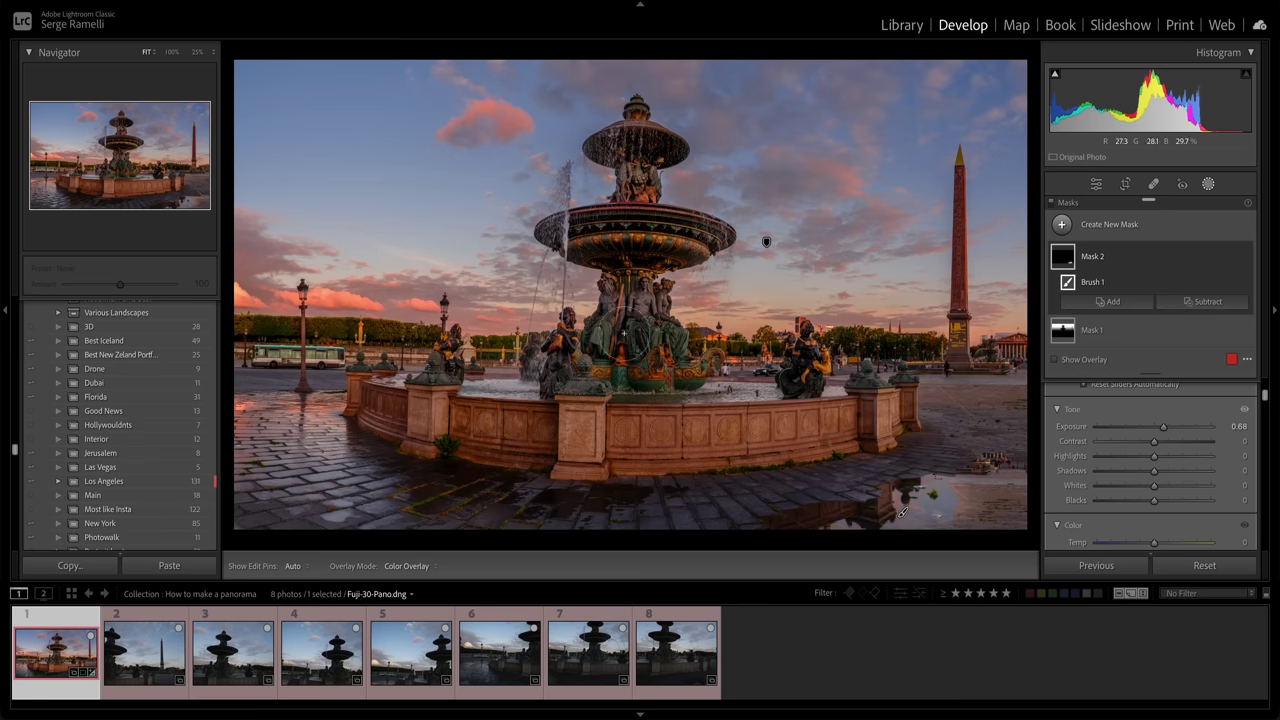
key("h")
mouse_move(576, 372)
left_mouse_down()
mouse_move(694, 388)
mouse_move(614, 388)
mouse_move(753, 370)
mouse_move(860, 383)
left_mouse_up()
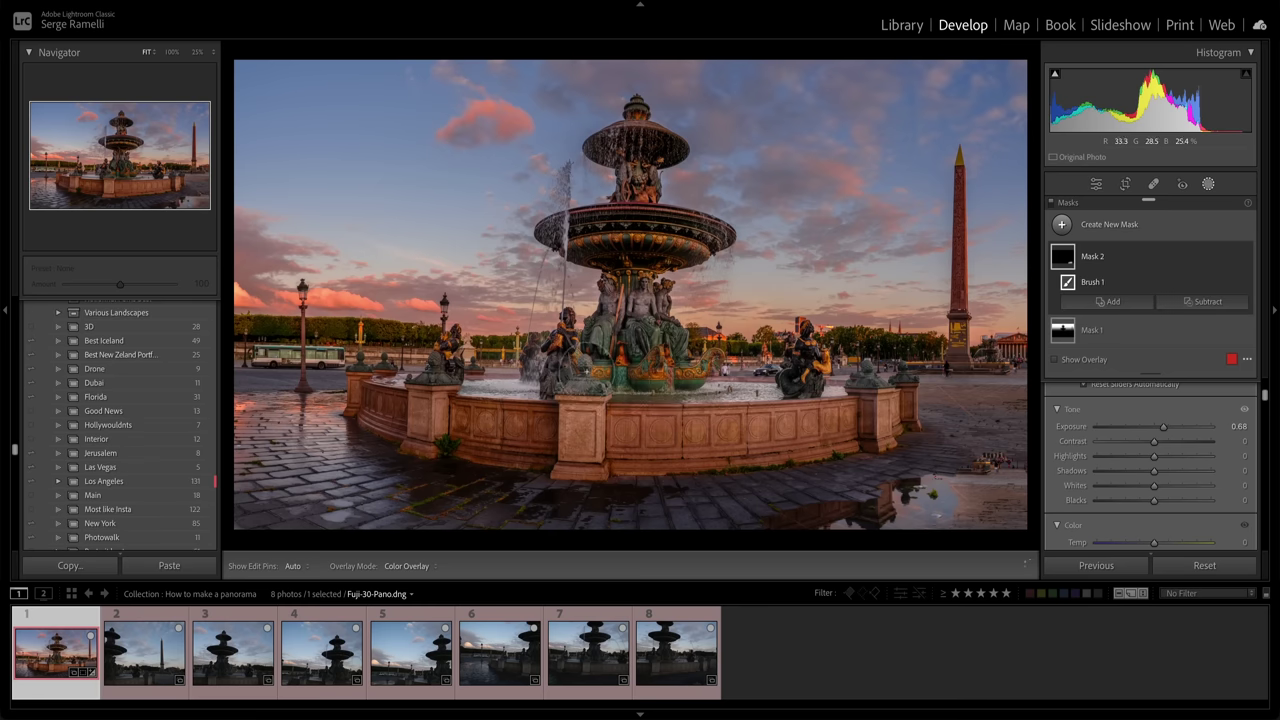
key("h")
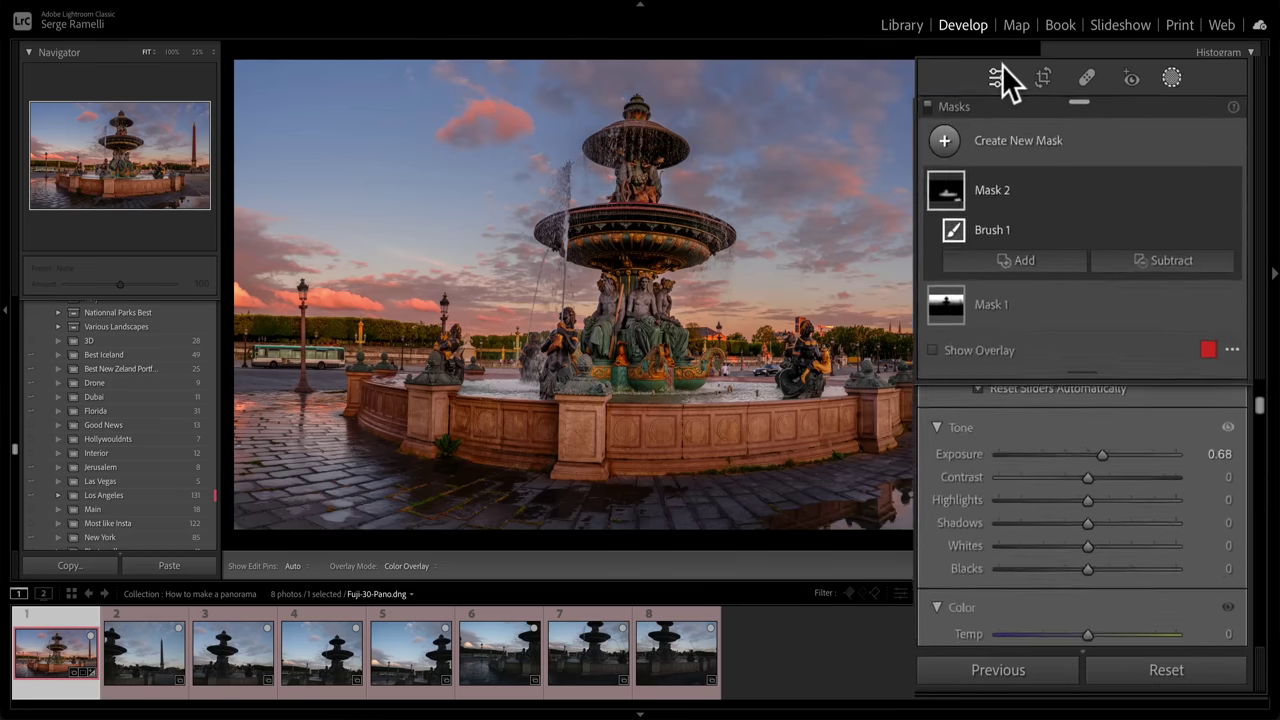
left_click(1096, 183)
scroll(1080, 250, "down", 5)
Step: Lower the overall Exposure from +0.35 to +0.05 in the Basic panel
scroll(1077, 268, "up", 5)
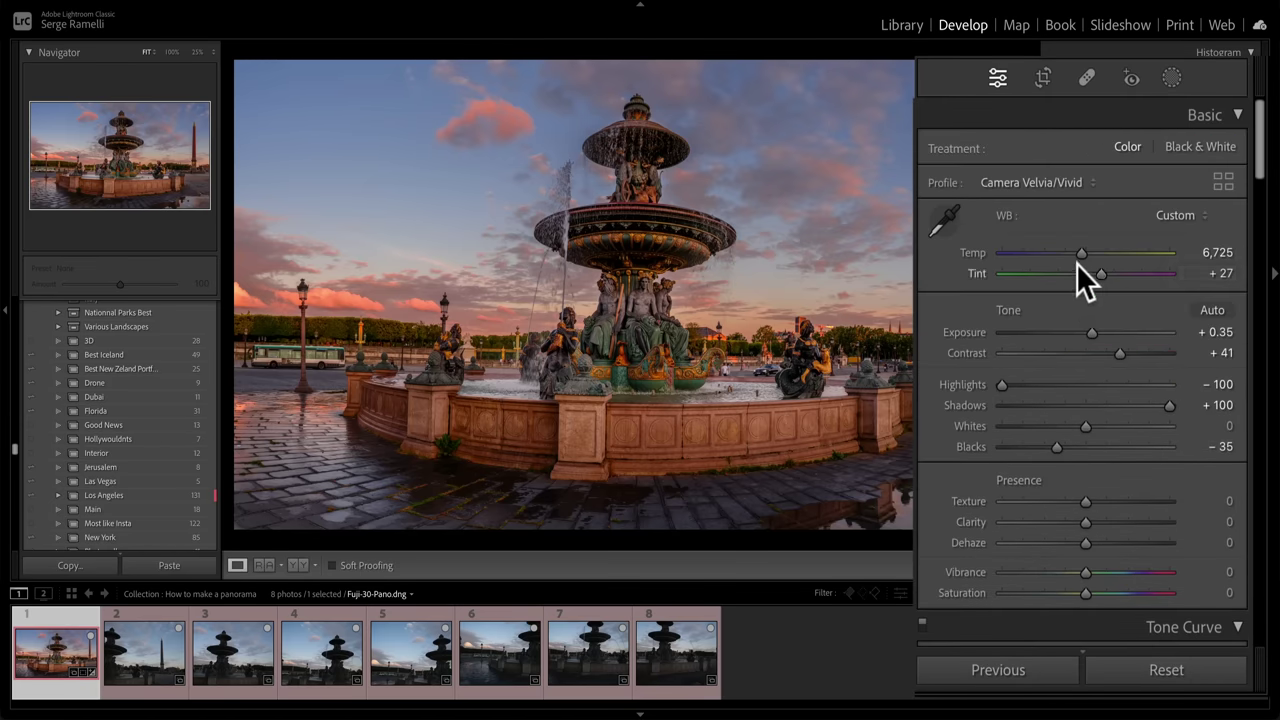
left_click_drag(1092, 332, 1087, 332)
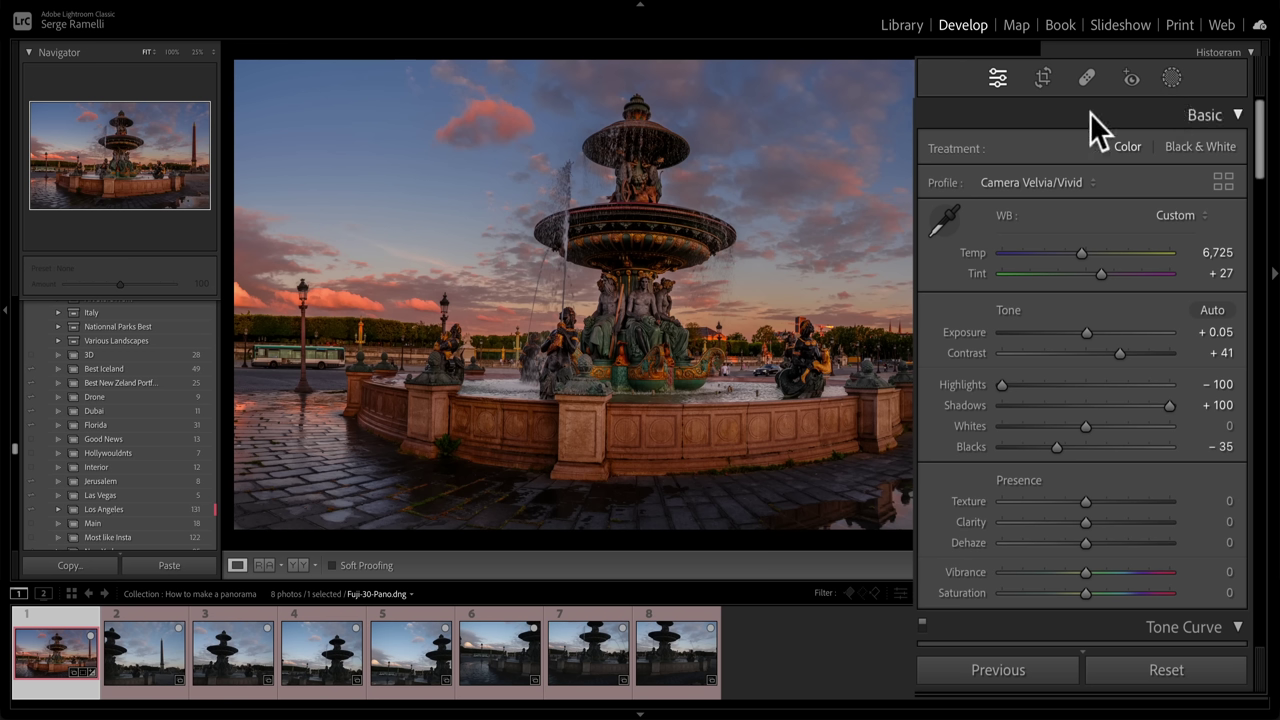
Step: Draw a wide radial gradient mask around the fountain
left_click(1173, 80)
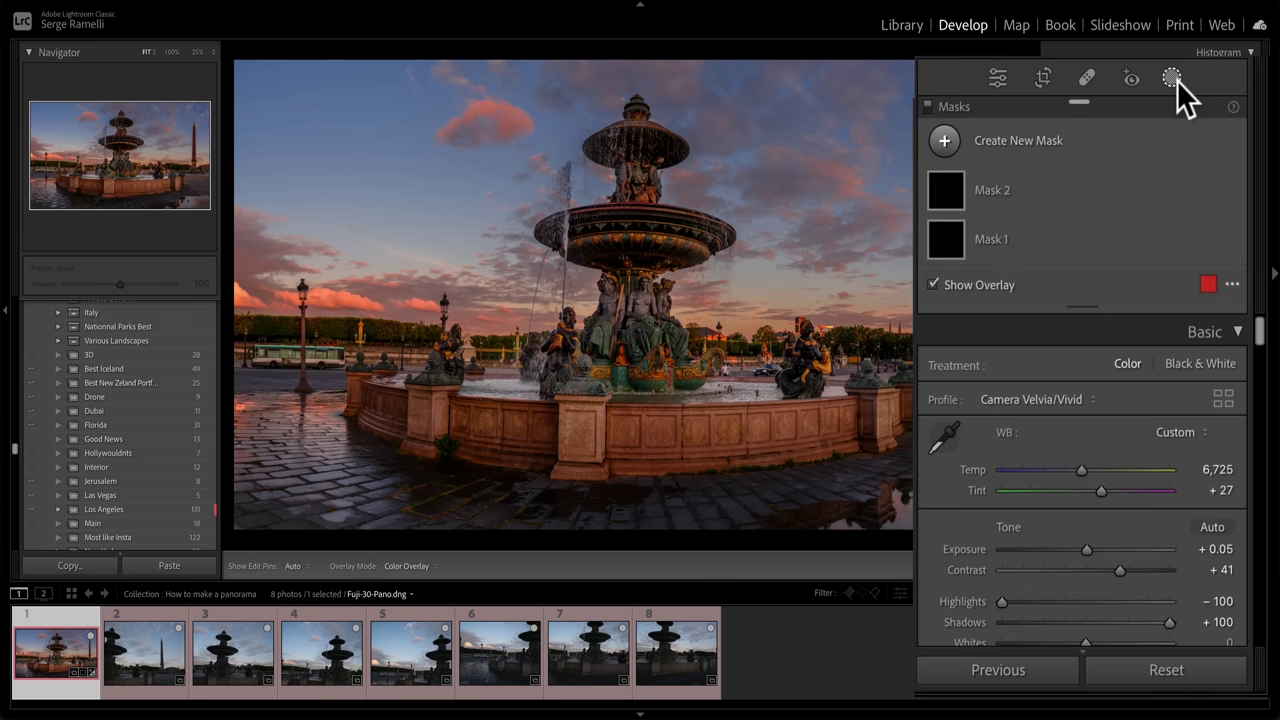
left_click(944, 142)
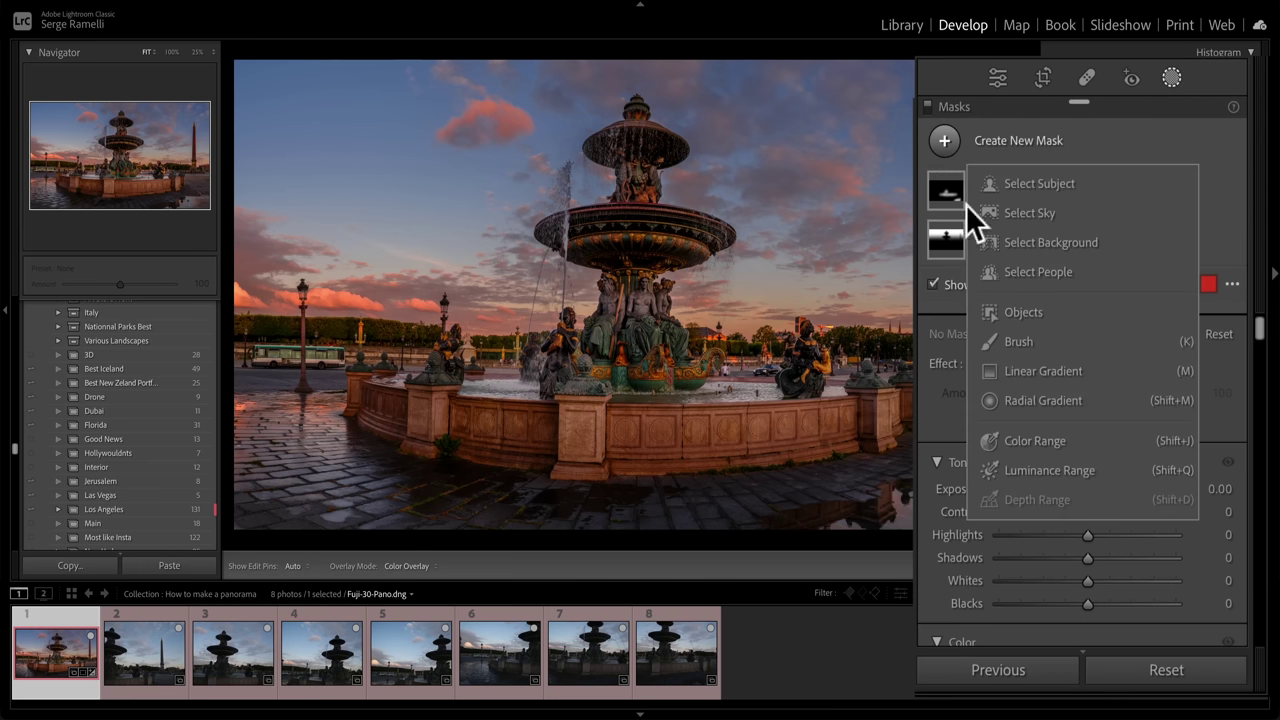
left_click(1044, 399)
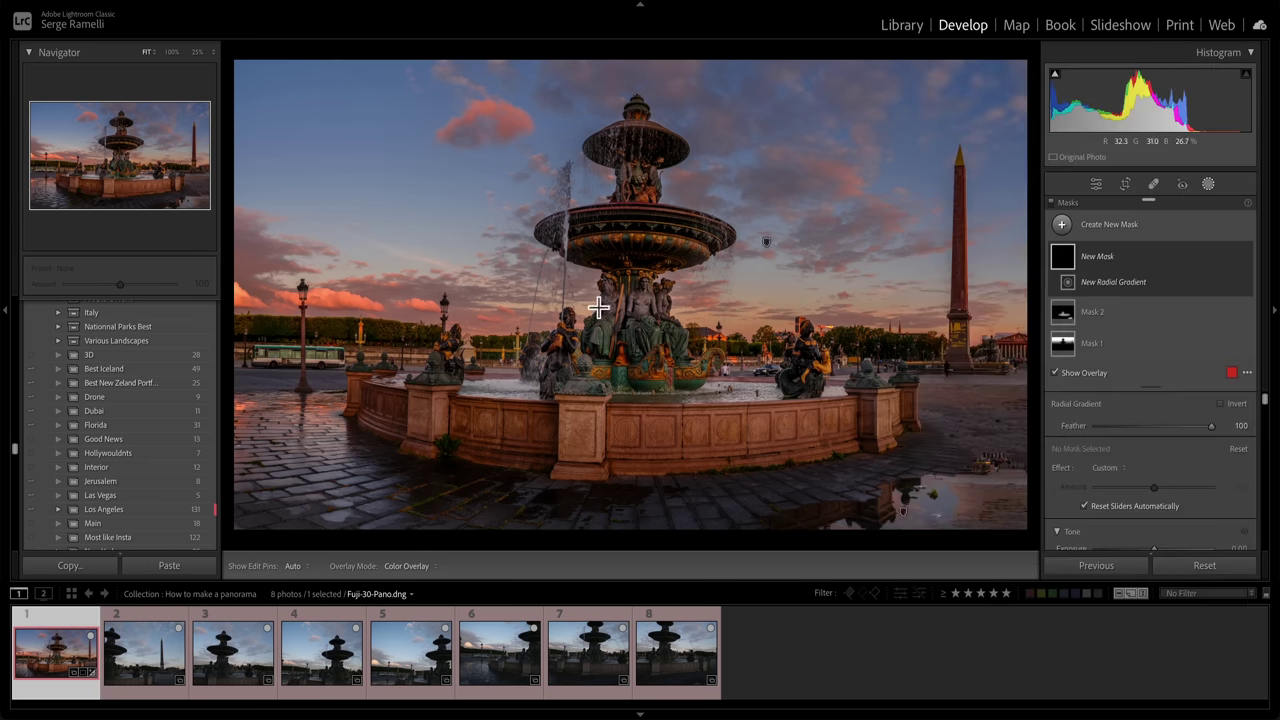
left_click_drag(661, 310, 1194, 434)
Step: Set the radial mask to Temp 15, Tint 10, Saturation 22 and nudge it right
scroll(1194, 434, "down", 5)
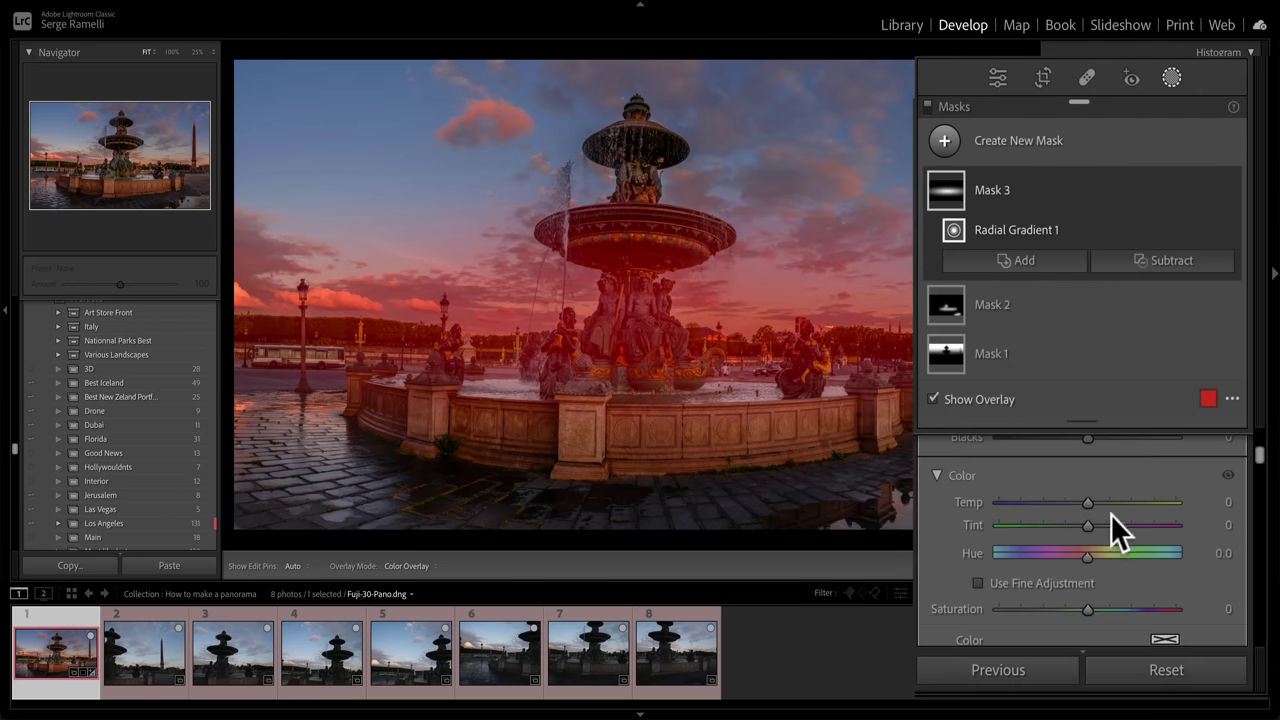
left_click_drag(1089, 501, 1096, 527)
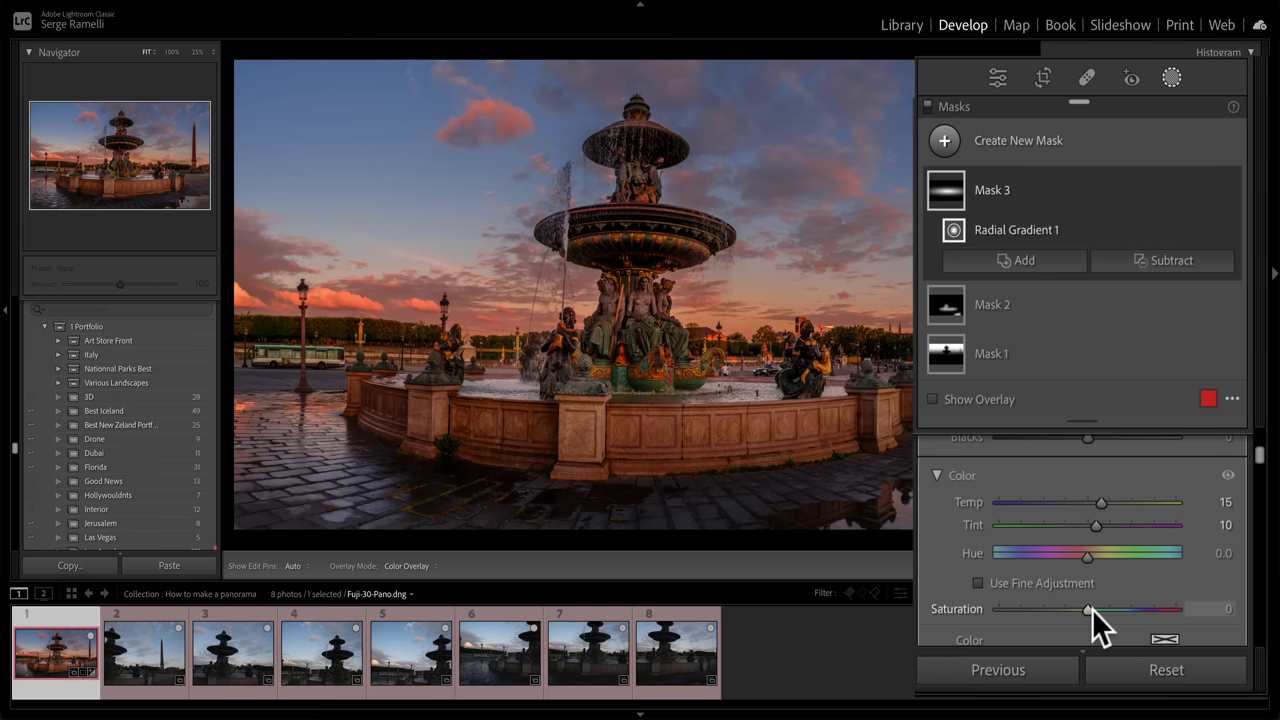
mouse_move(1090, 609)
left_mouse_down()
mouse_move(1110, 607)
mouse_move(1101, 602)
left_mouse_up()
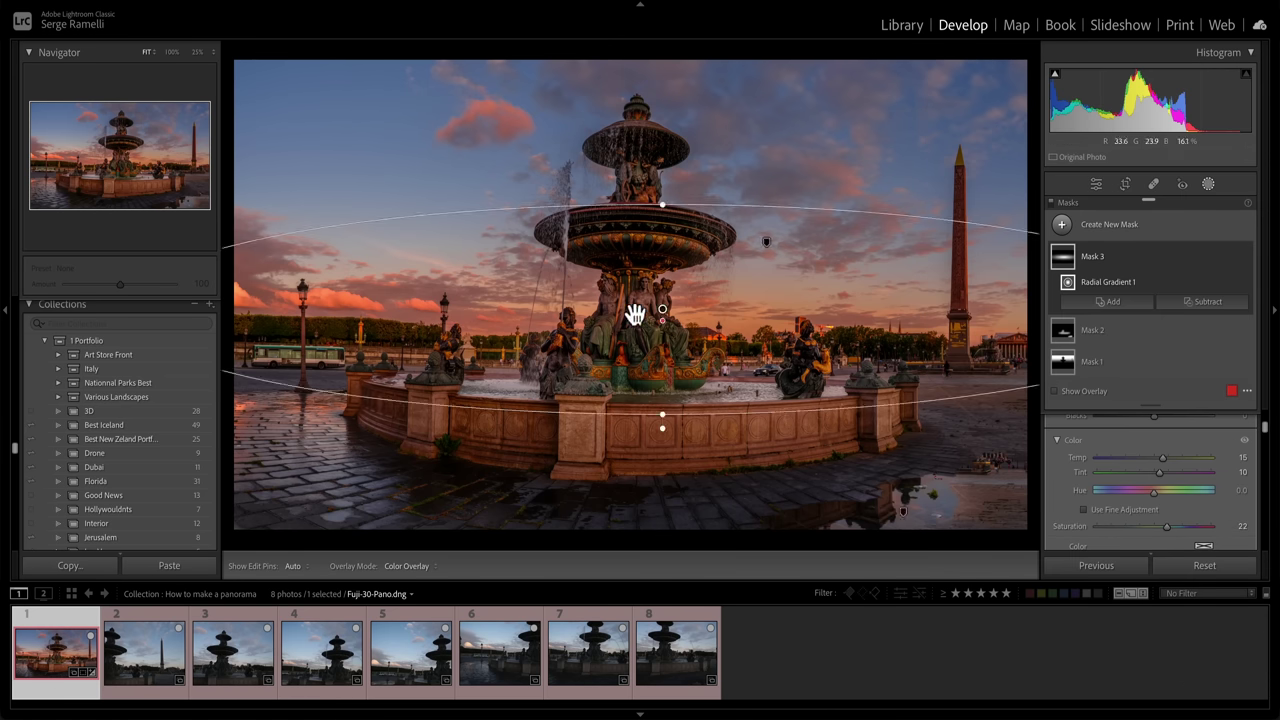
left_click_drag(663, 306, 667, 306)
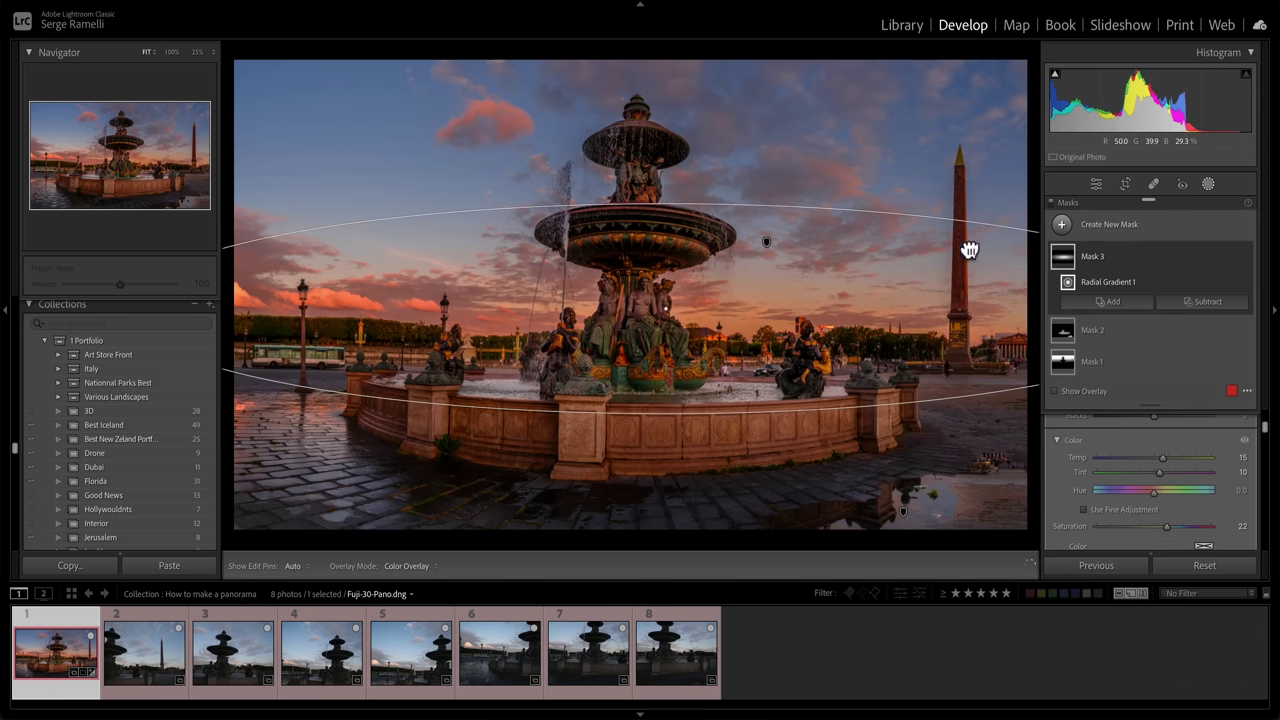
left_click(1098, 185)
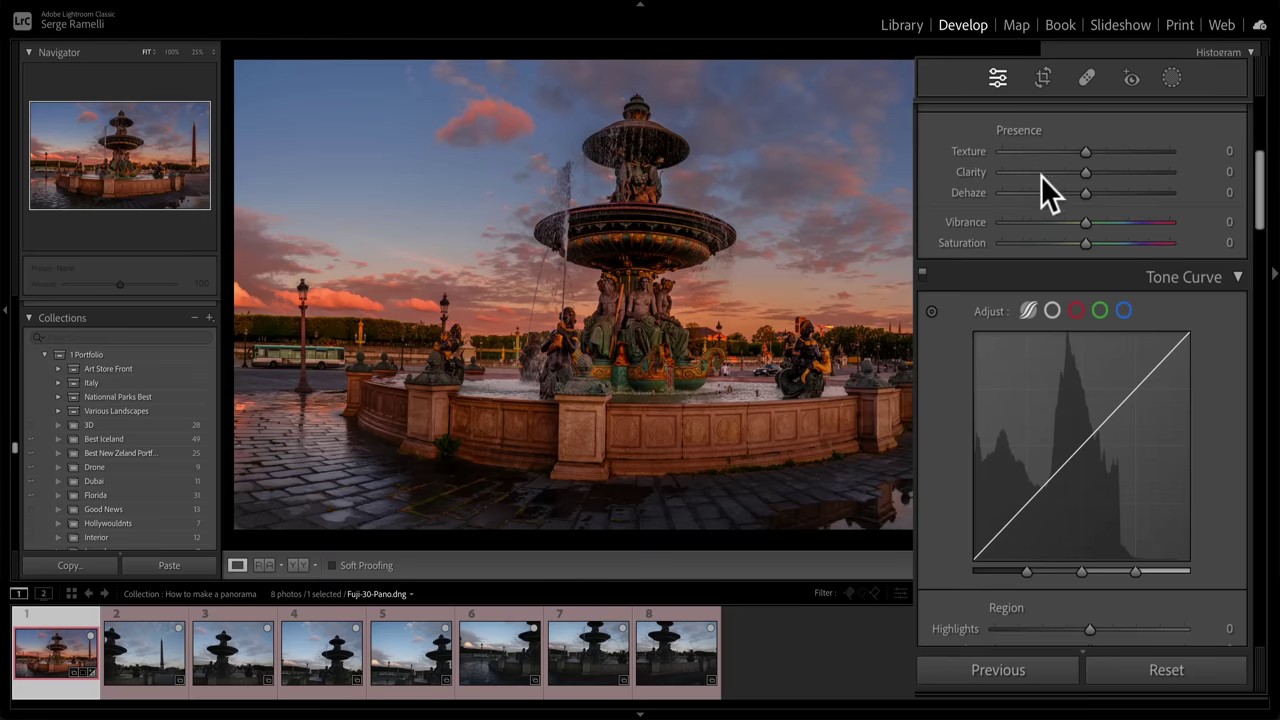
Step: Set Basic Exposure to +0.10, Contrast to +58 and Whites to +25
scroll(1041, 175, "up", 5)
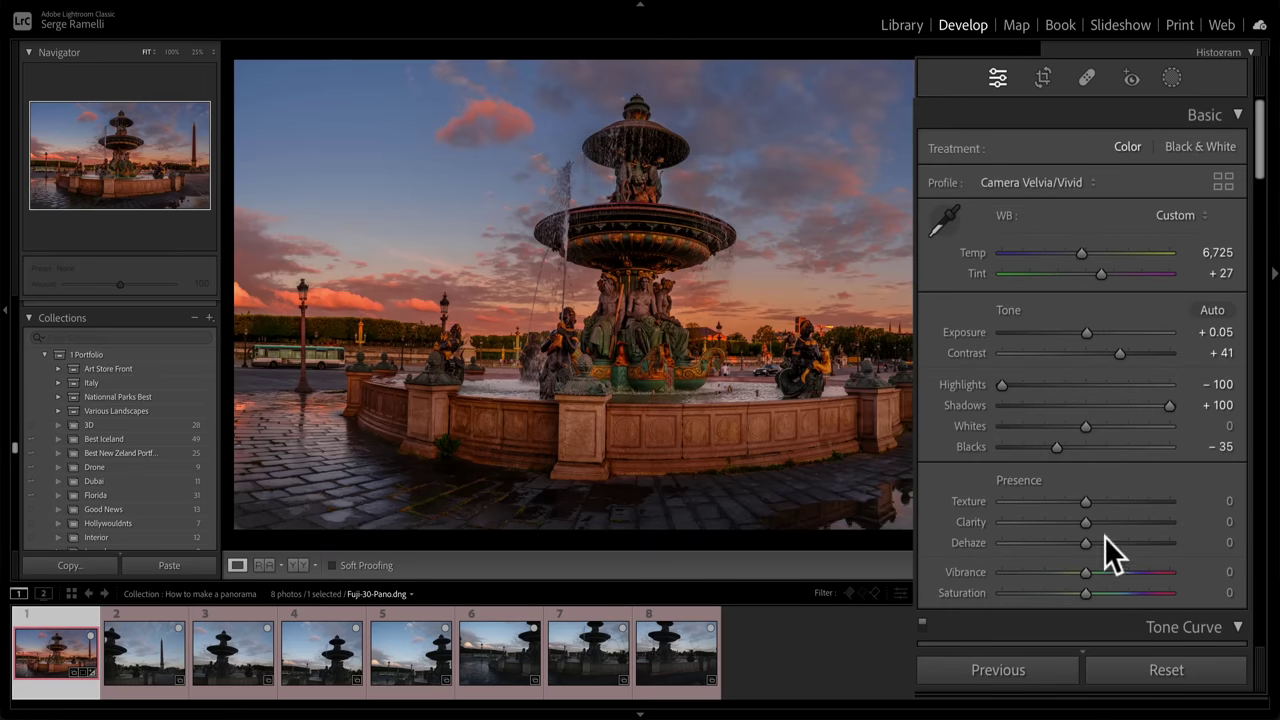
scroll(1069, 495, "down", 2)
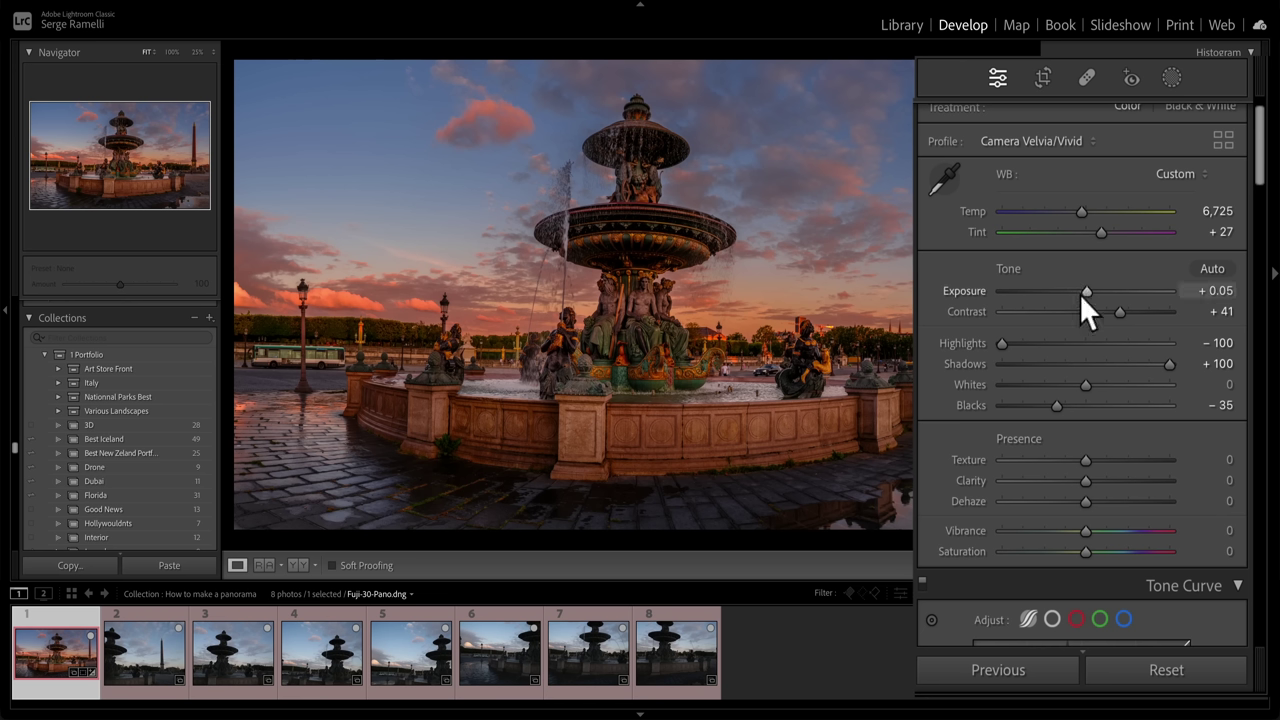
left_click_drag(1079, 293, 1132, 310)
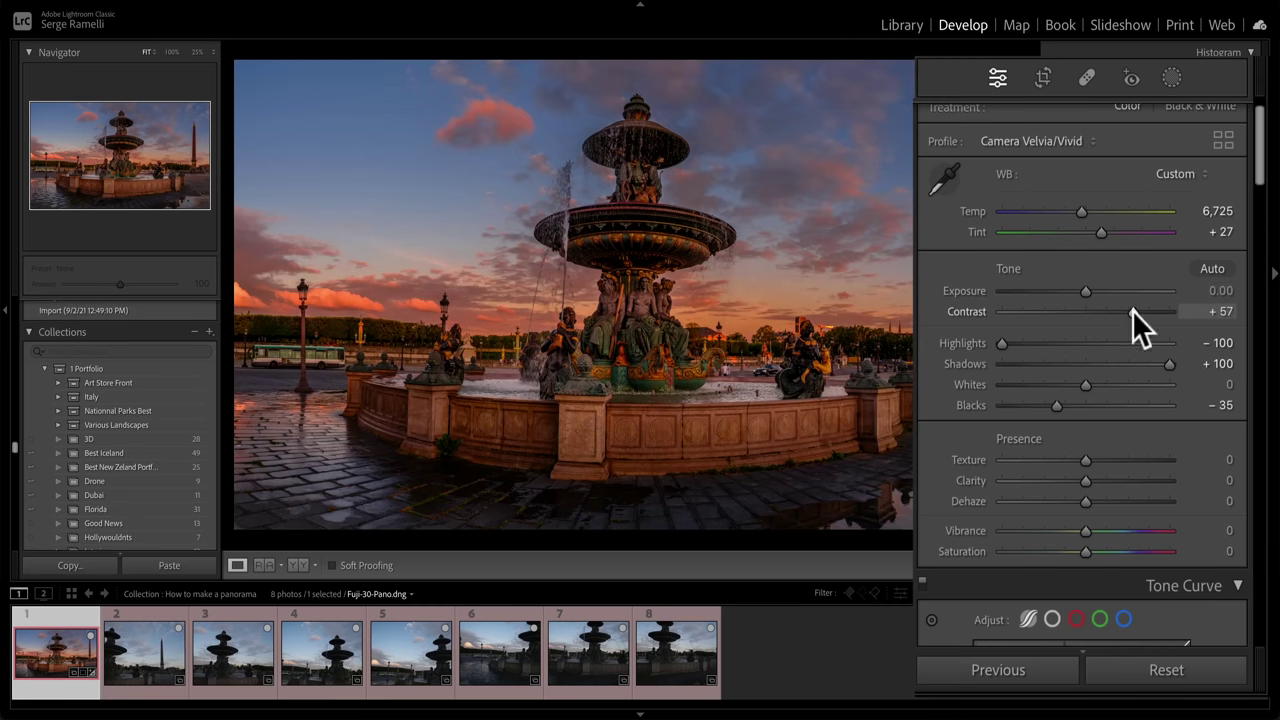
left_click_drag(1094, 384, 1110, 387)
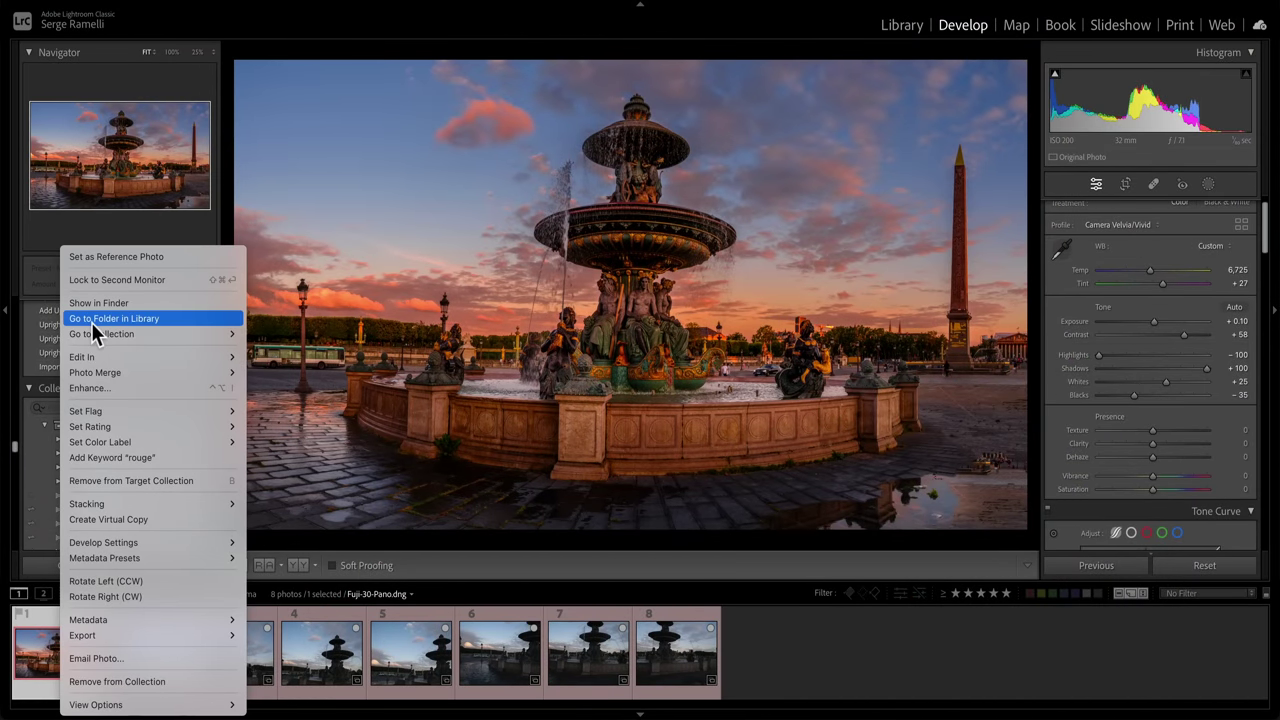
Step: Send the panorama thumbnail to Luminar Neo via Edit In > Edit in LuminarNeo
mouse_move(235, 361)
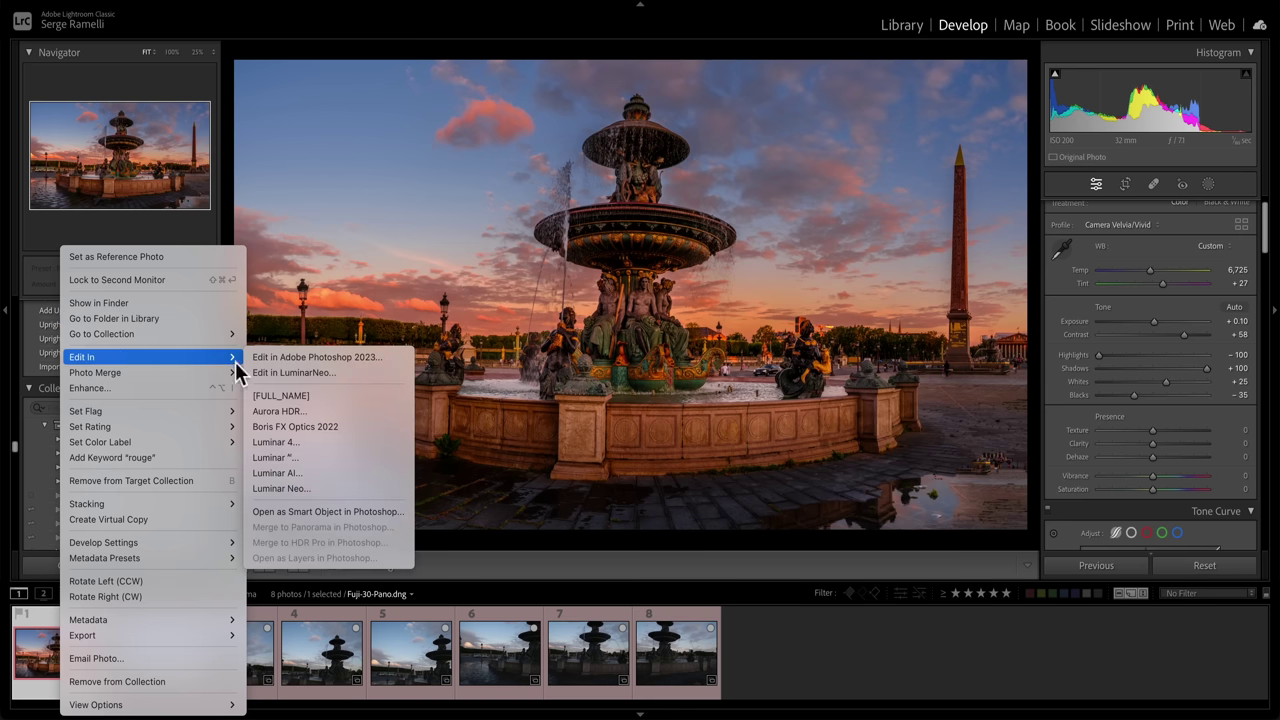
left_click(394, 373)
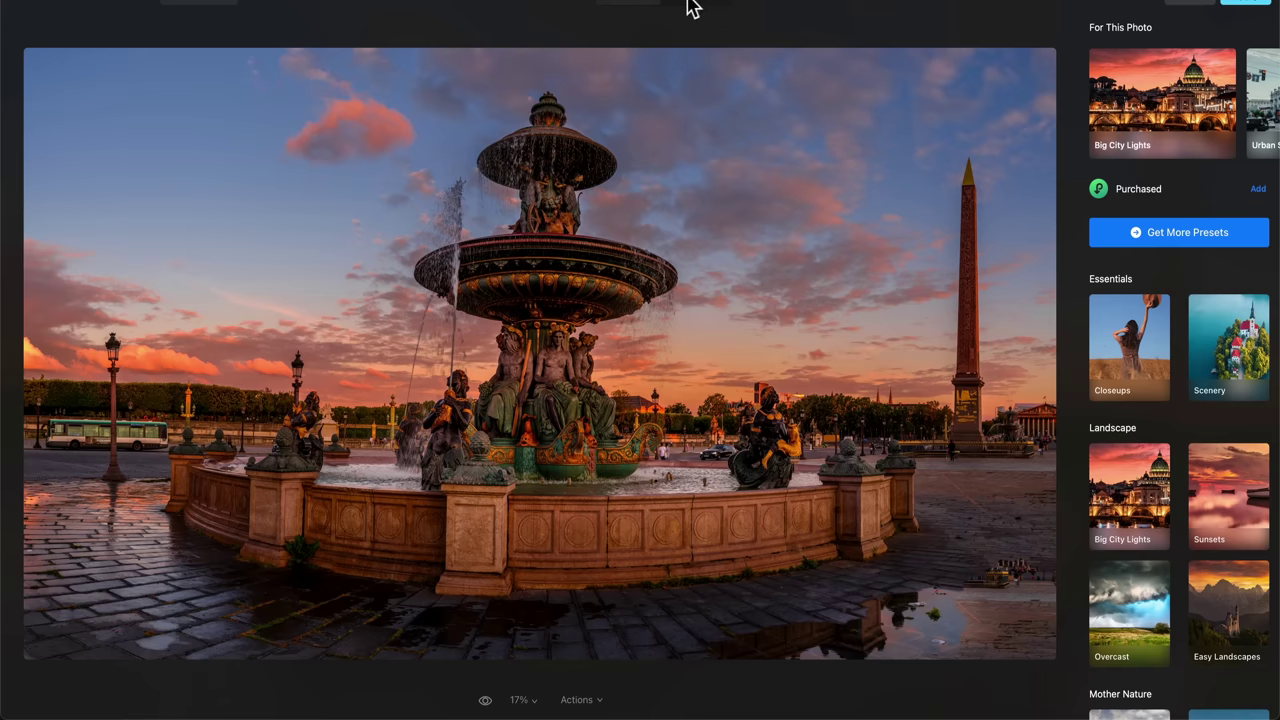
Step: In the Edit tools, raise Enhance AI Accent to 22
left_click(686, 5)
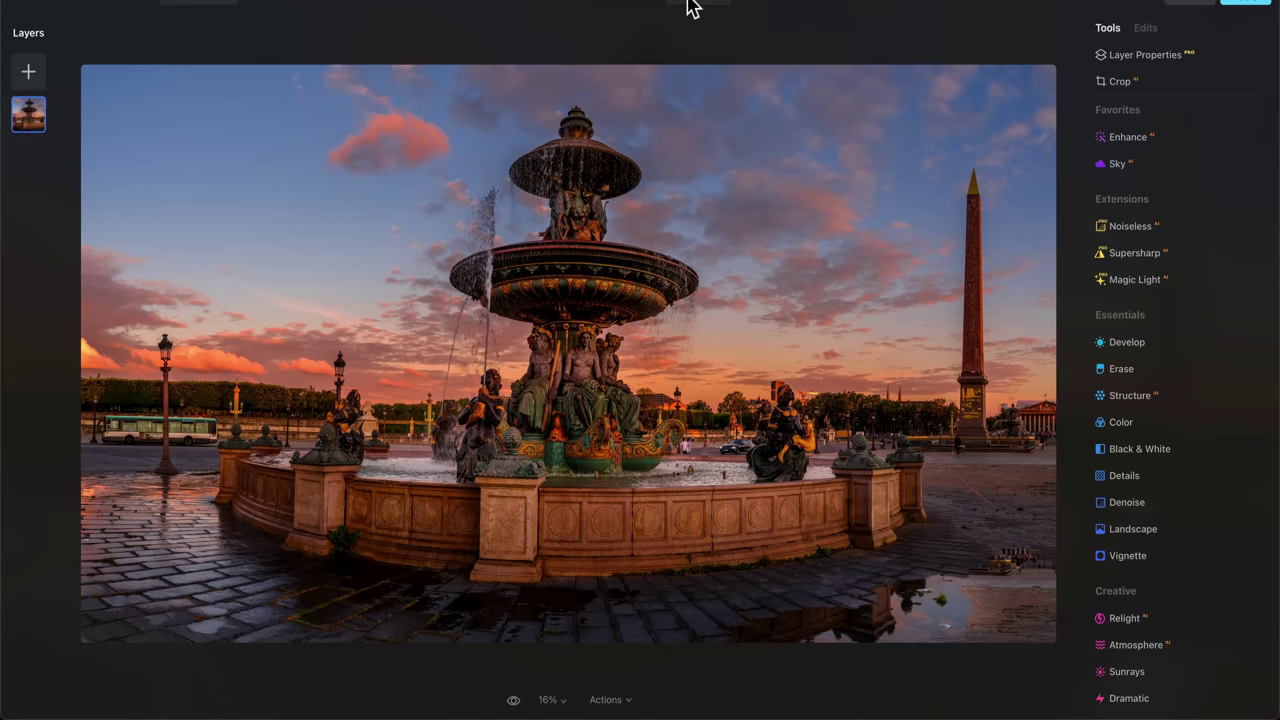
left_click(1135, 138)
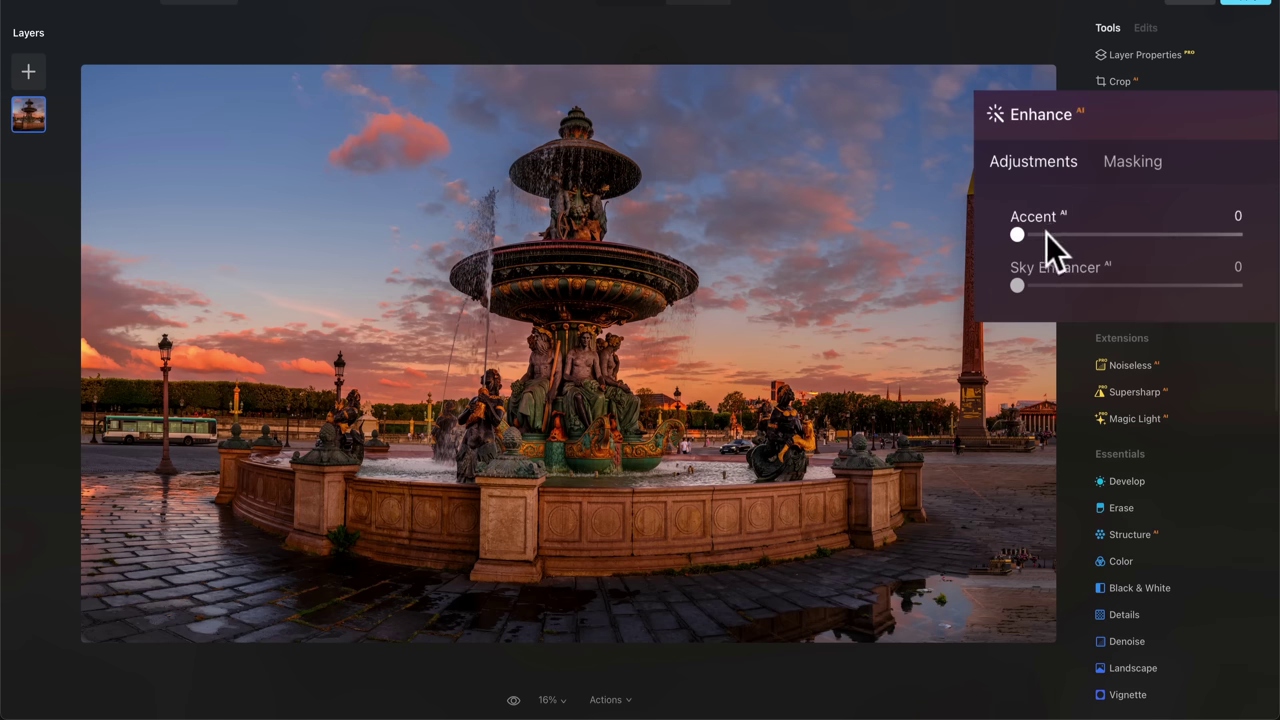
mouse_move(1045, 233)
left_mouse_down()
mouse_move(1075, 236)
mouse_move(1046, 229)
mouse_move(1060, 229)
left_mouse_up()
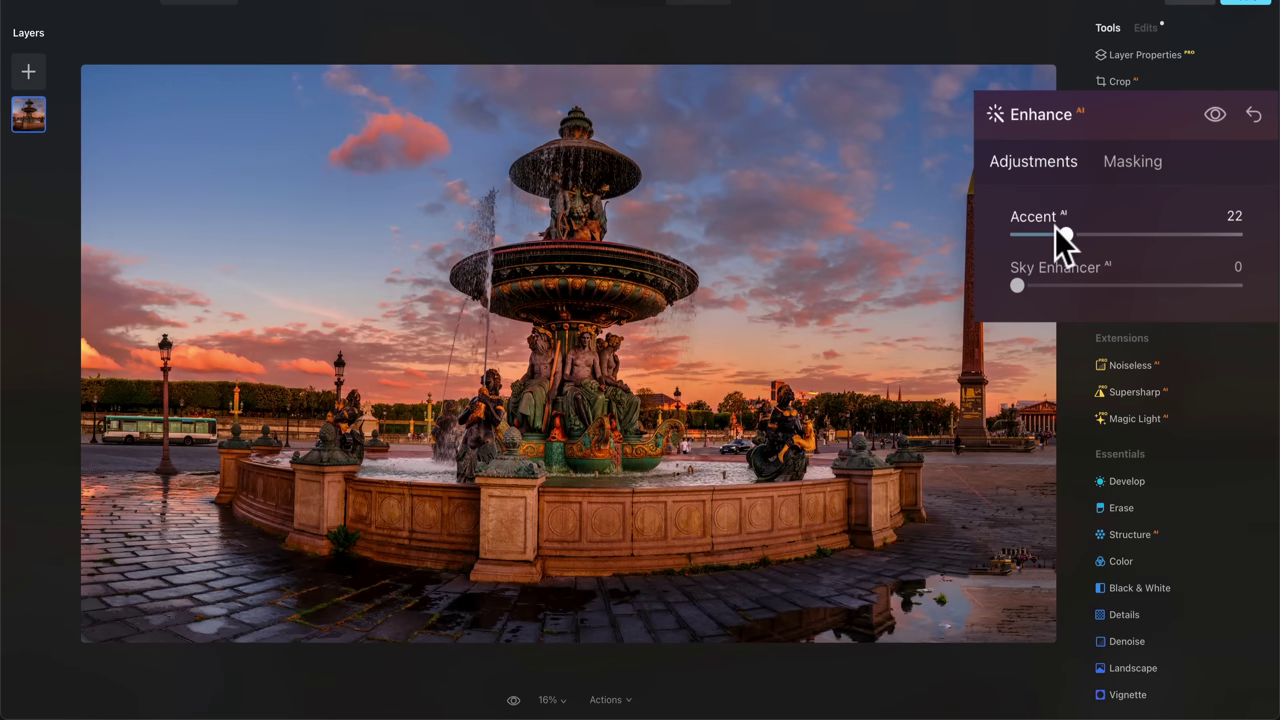
left_click_drag(1111, 251, 1071, 291)
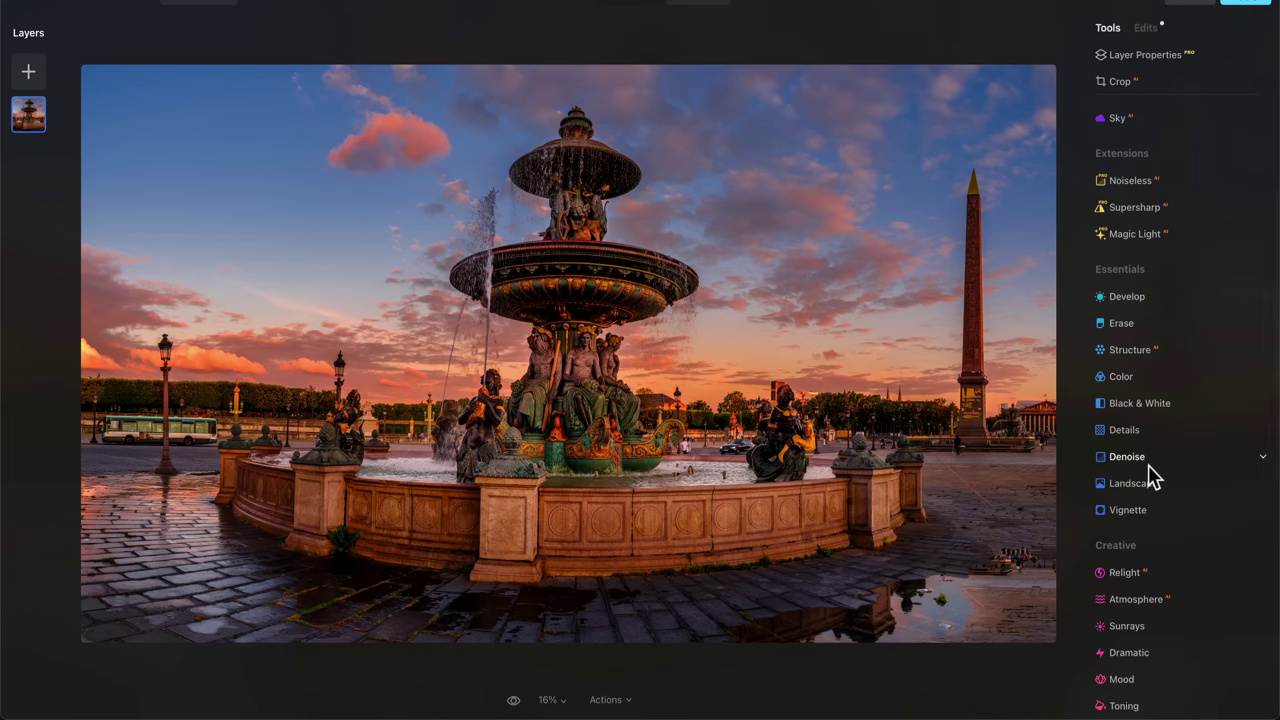
Step: Set Landscape Golden Hour to 40
left_click(1133, 484)
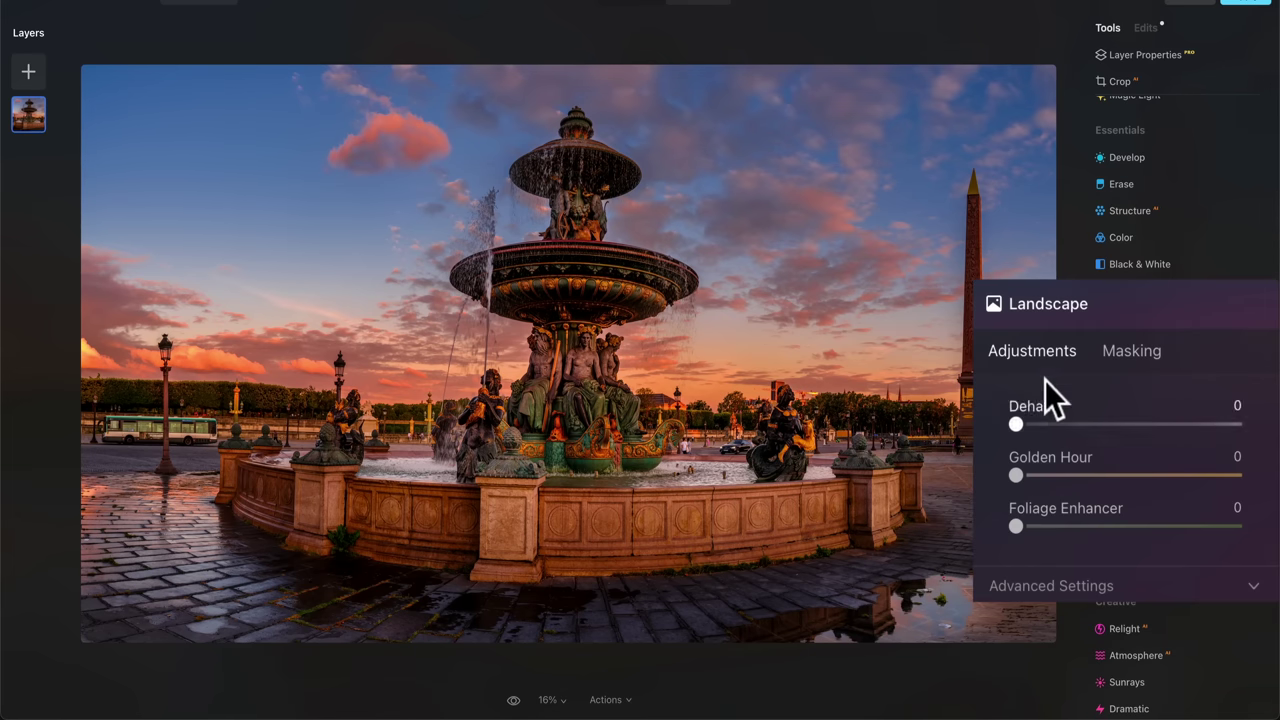
left_click_drag(1024, 475, 1098, 487)
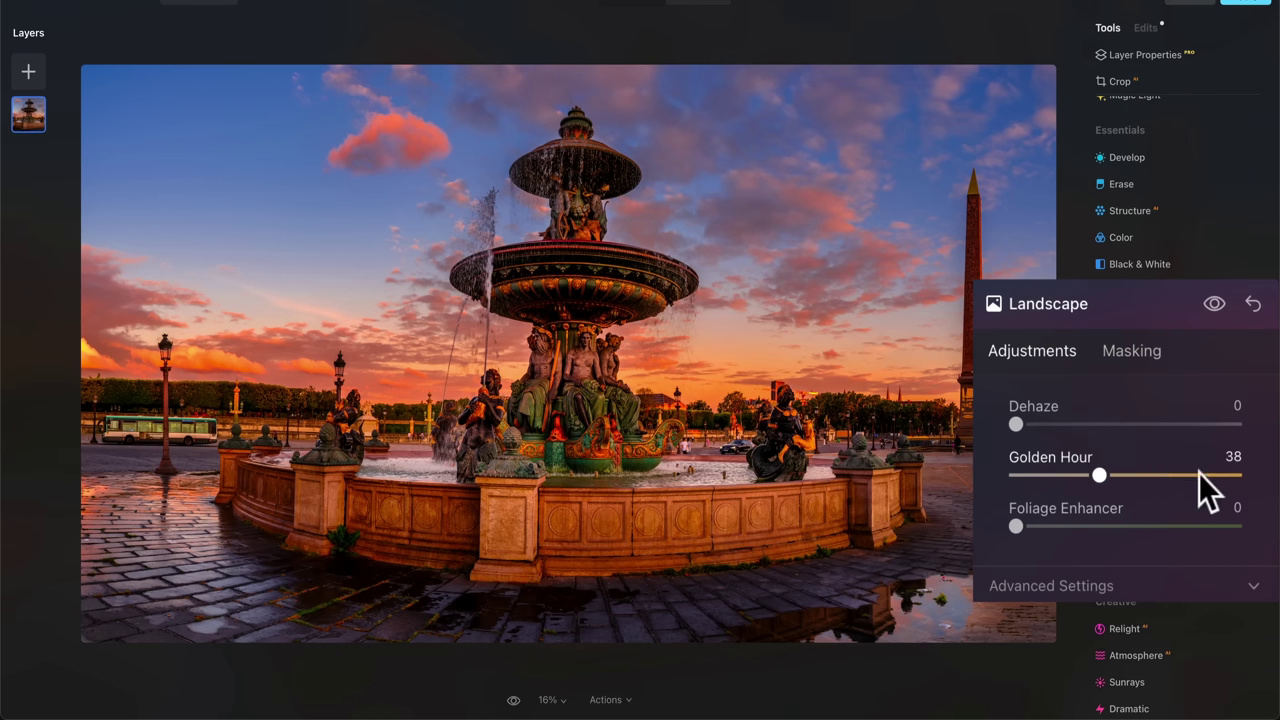
mouse_move(1100, 477)
left_mouse_down()
mouse_move(1141, 475)
mouse_move(1106, 481)
left_mouse_up()
Step: Mask the Landscape effect with a radial gradient around the fountain and compare it on/off
left_click(1135, 351)
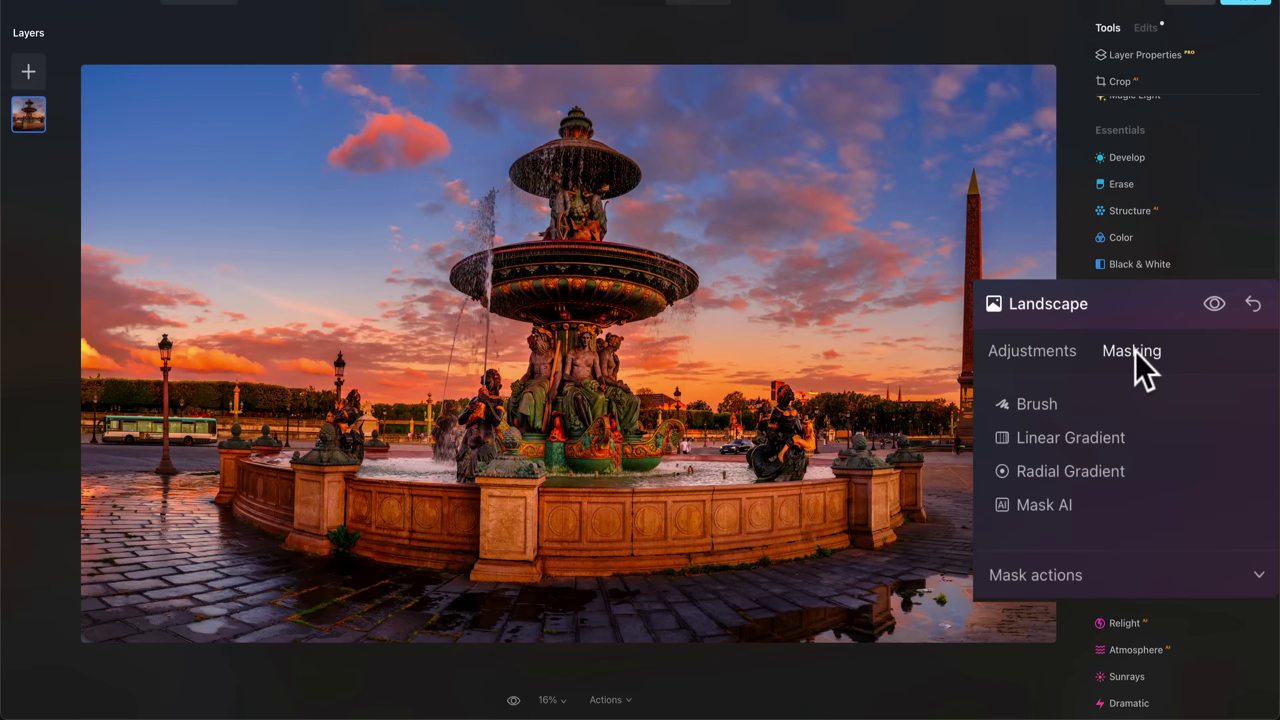
left_click(1091, 474)
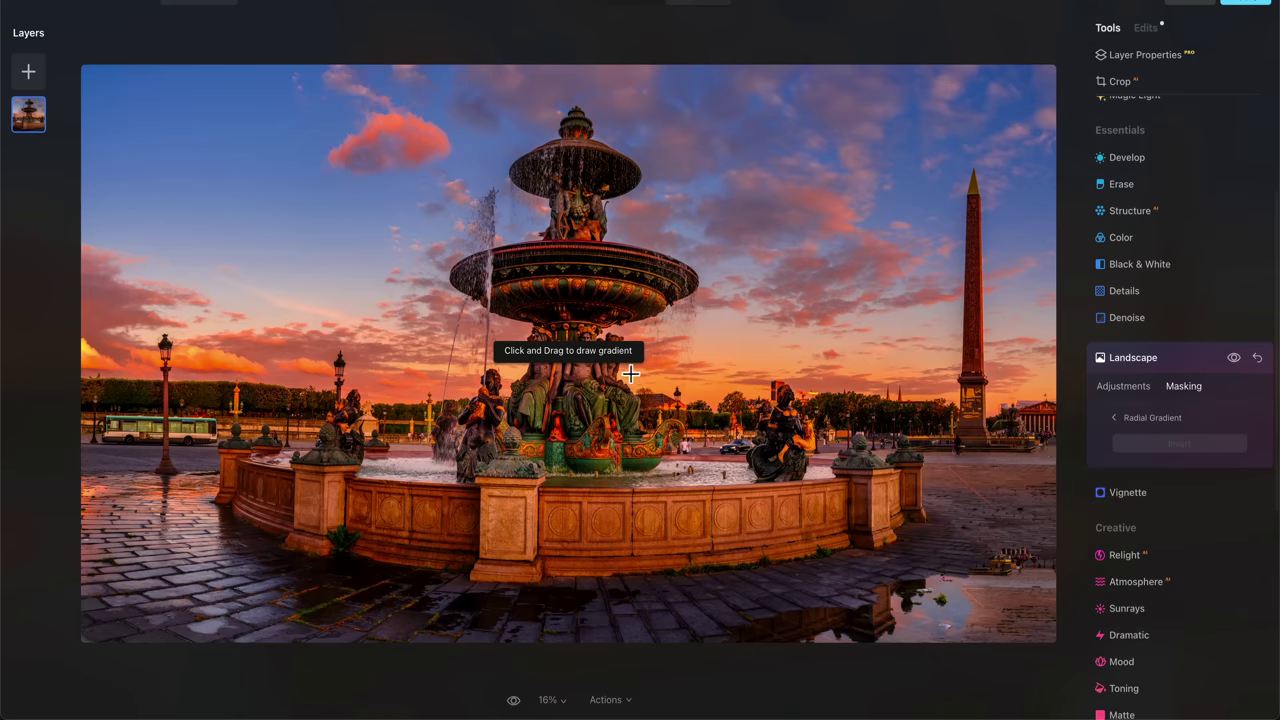
left_click_drag(631, 374, 1055, 372)
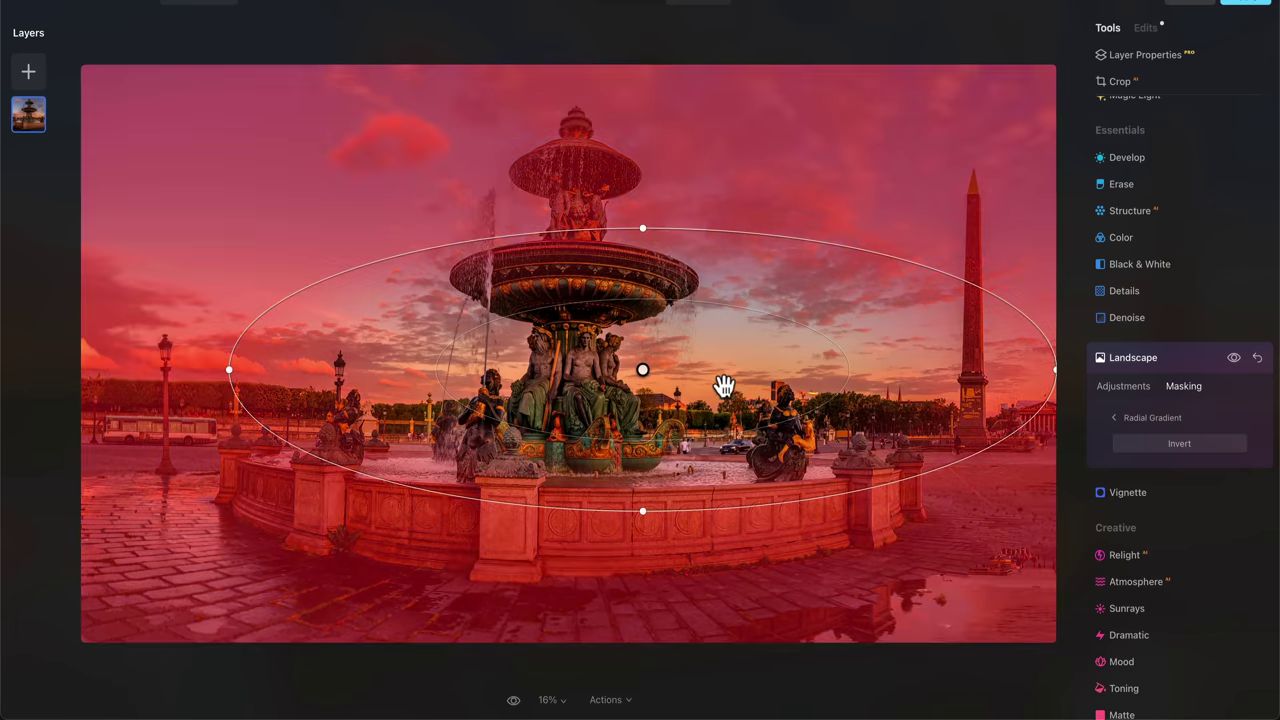
left_click_drag(643, 371, 716, 368)
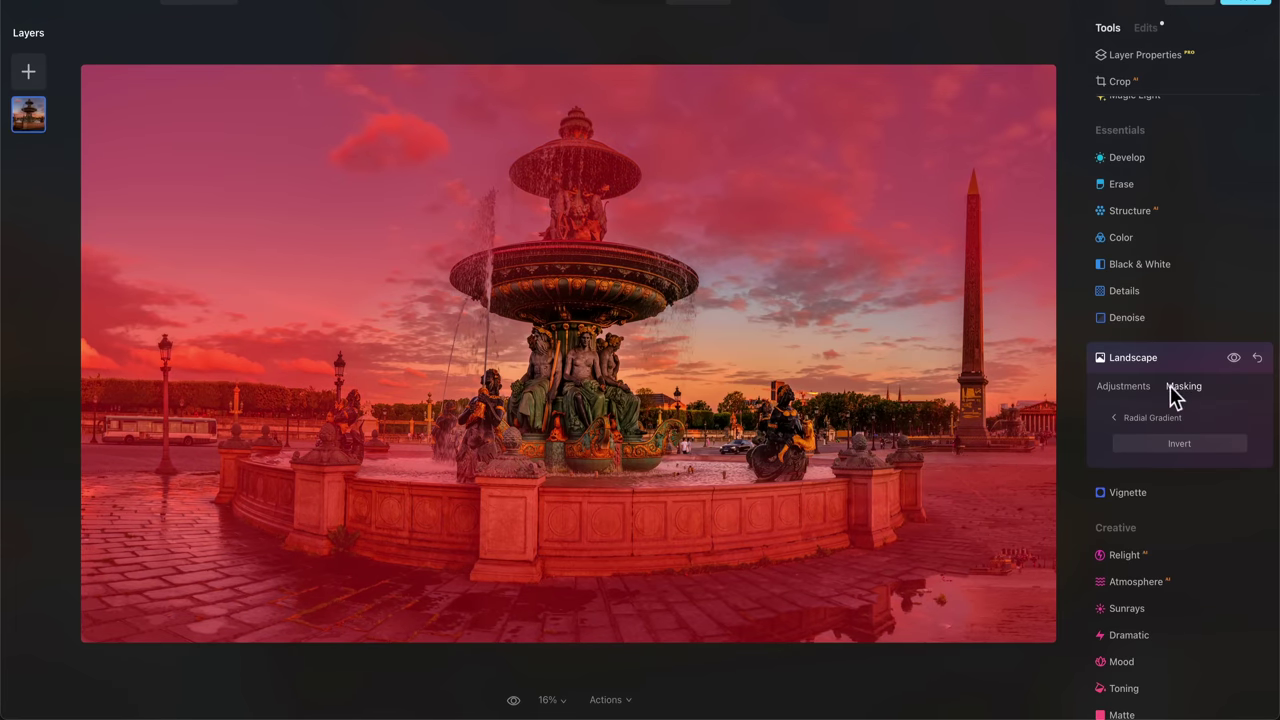
left_click(1130, 390)
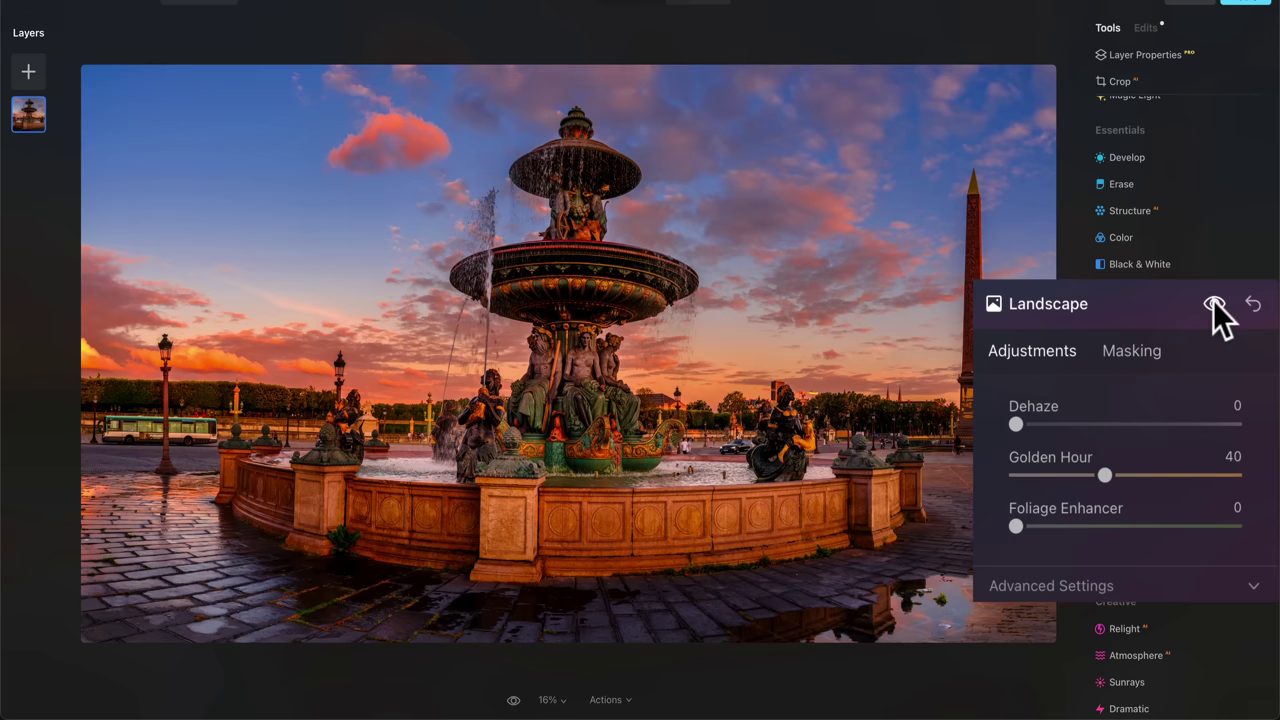
left_click(1213, 302)
left_click(1213, 302)
left_click(1213, 302)
scroll(1190, 520, "down", 6)
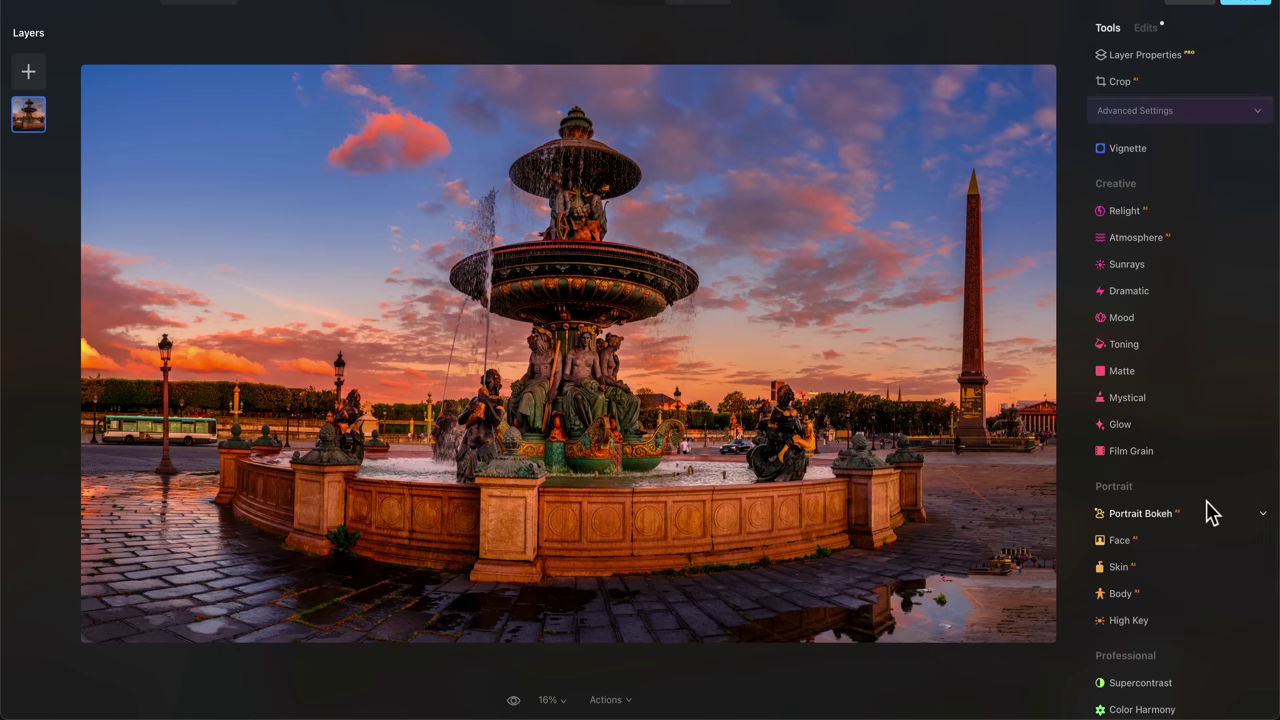
scroll(1176, 477, "up", 5)
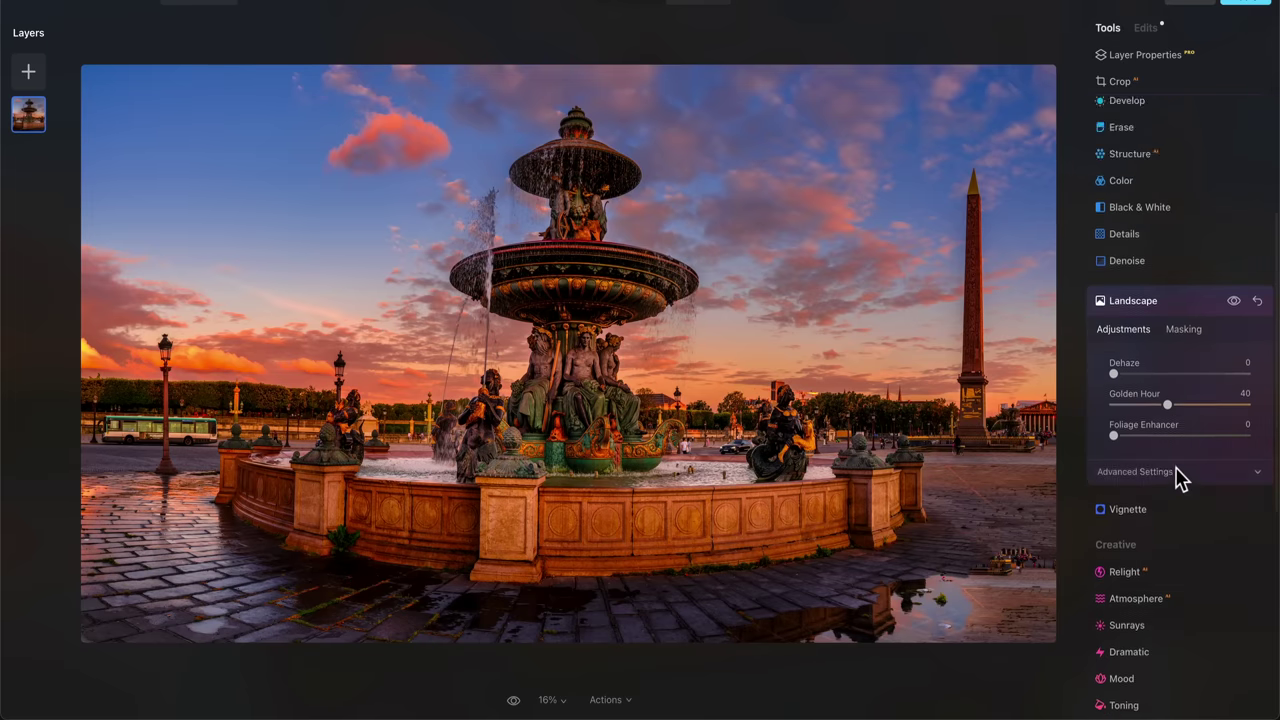
Step: Add Structure with Amount 15
scroll(1176, 477, "down", 1)
scroll(1174, 477, "up", 3)
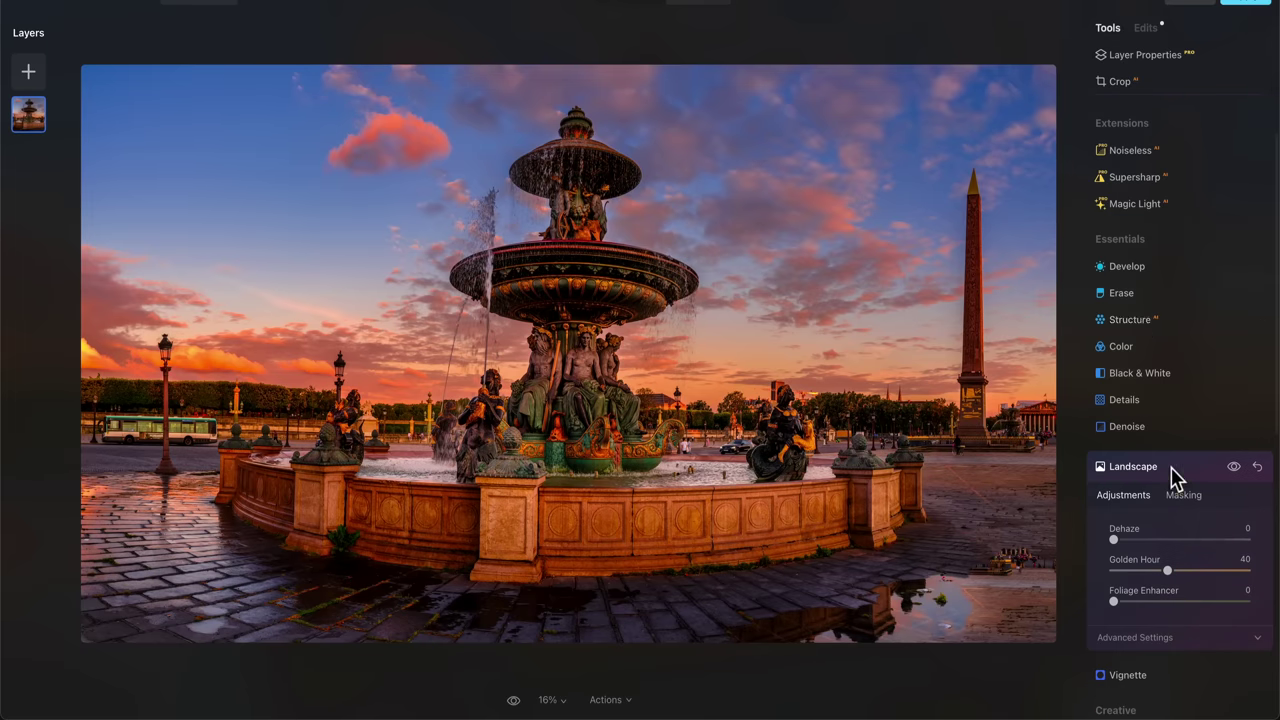
left_click(1141, 319)
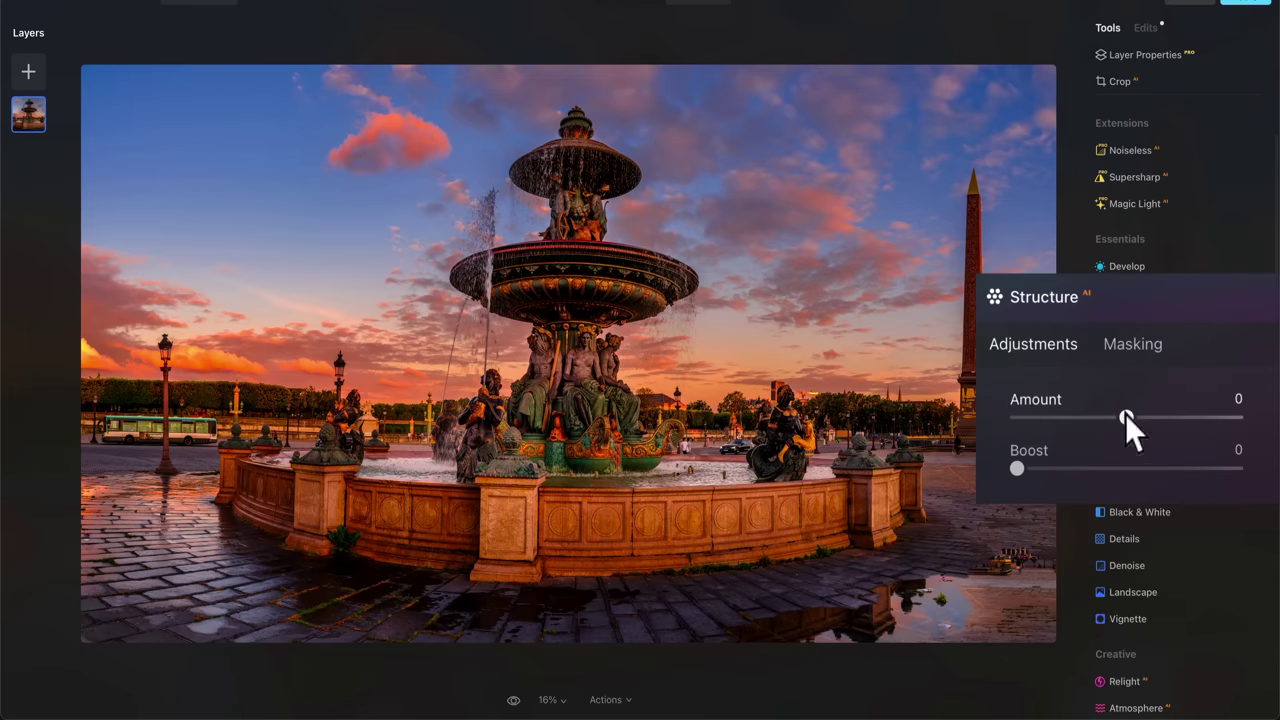
left_click_drag(1125, 414, 1144, 413)
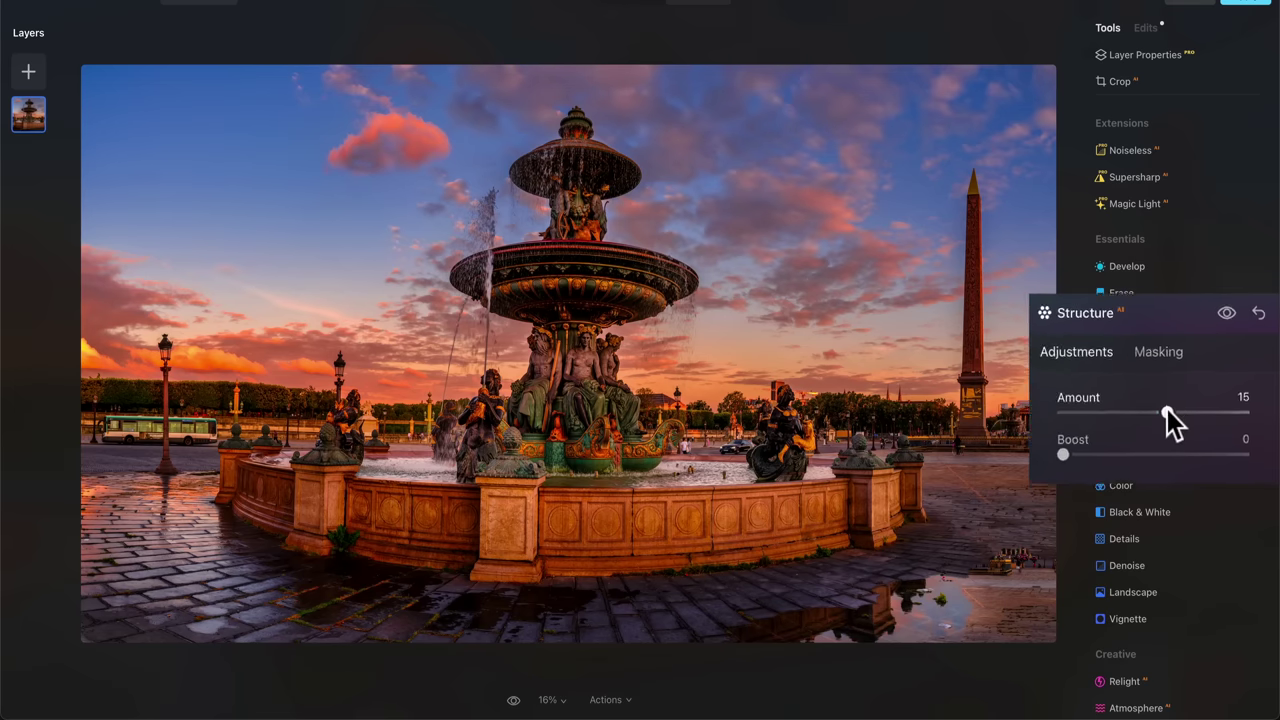
Step: Set Supercontrast Highlights 18, Midtones 23, Shadows 24 and compare before/after
scroll(1190, 412, "down", 5)
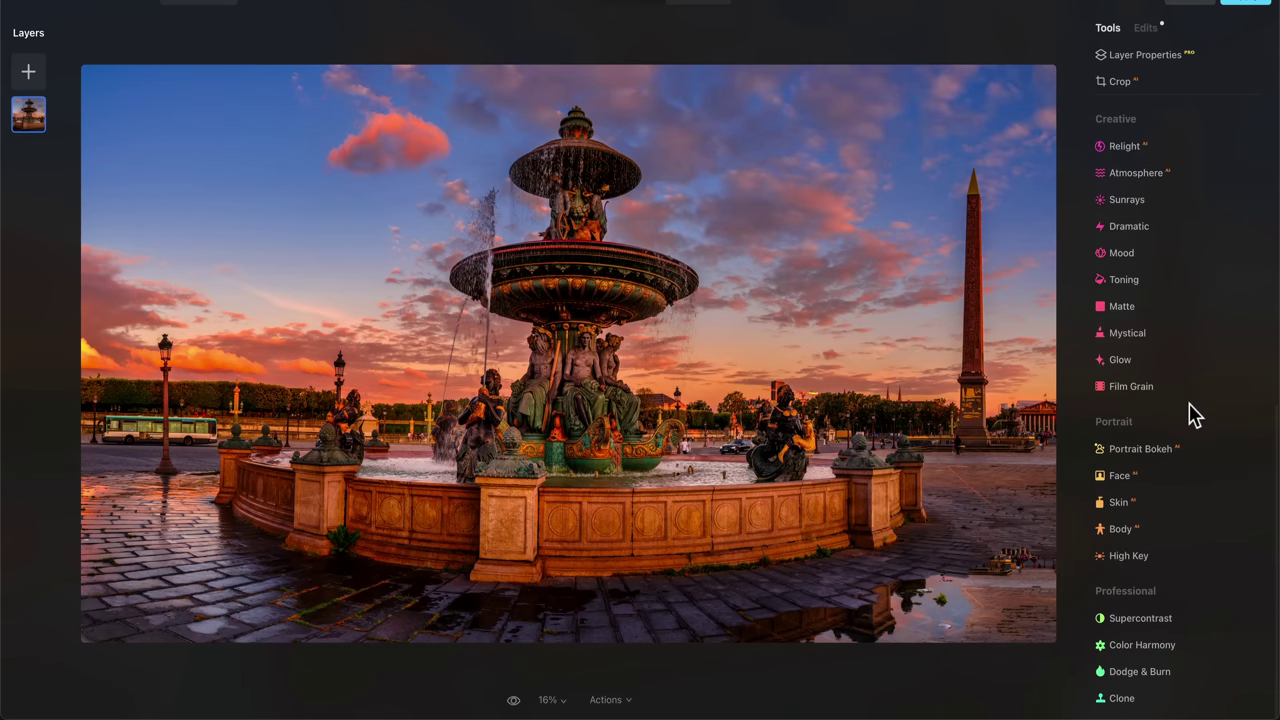
left_click(1154, 618)
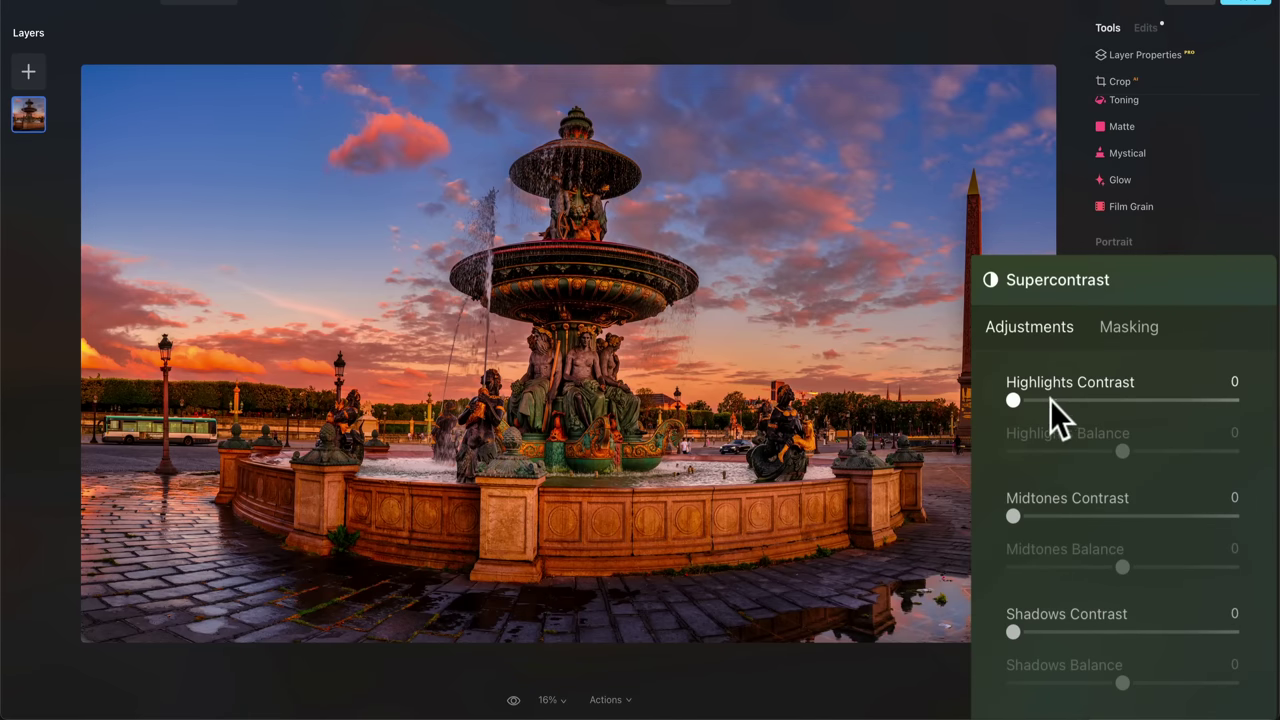
left_click(1049, 400)
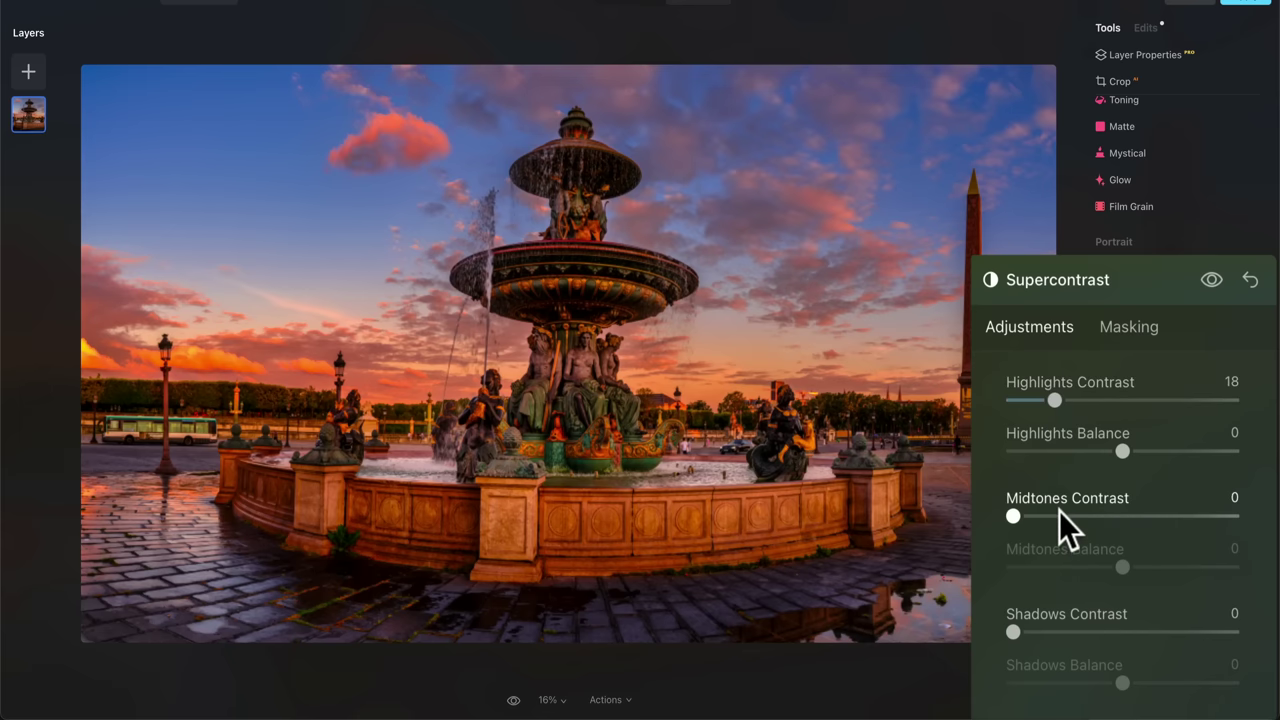
left_click(1058, 513)
left_click(1066, 632)
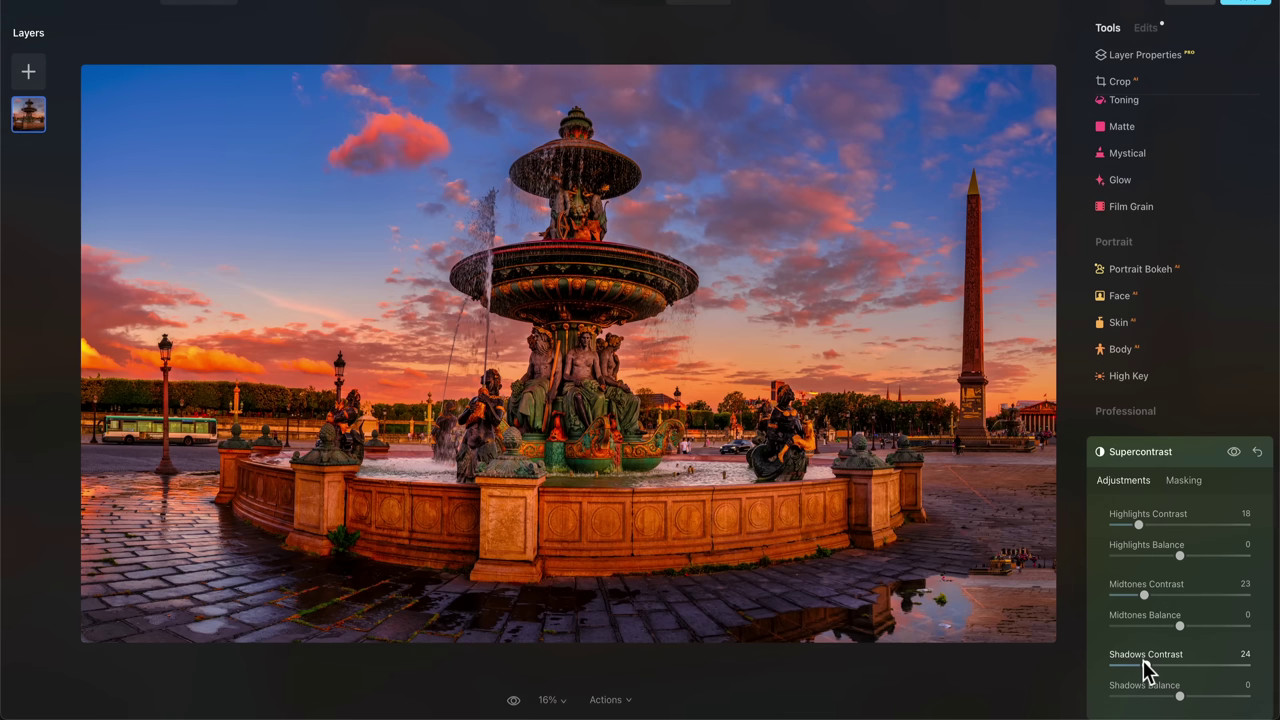
left_click(513, 701)
left_click(513, 701)
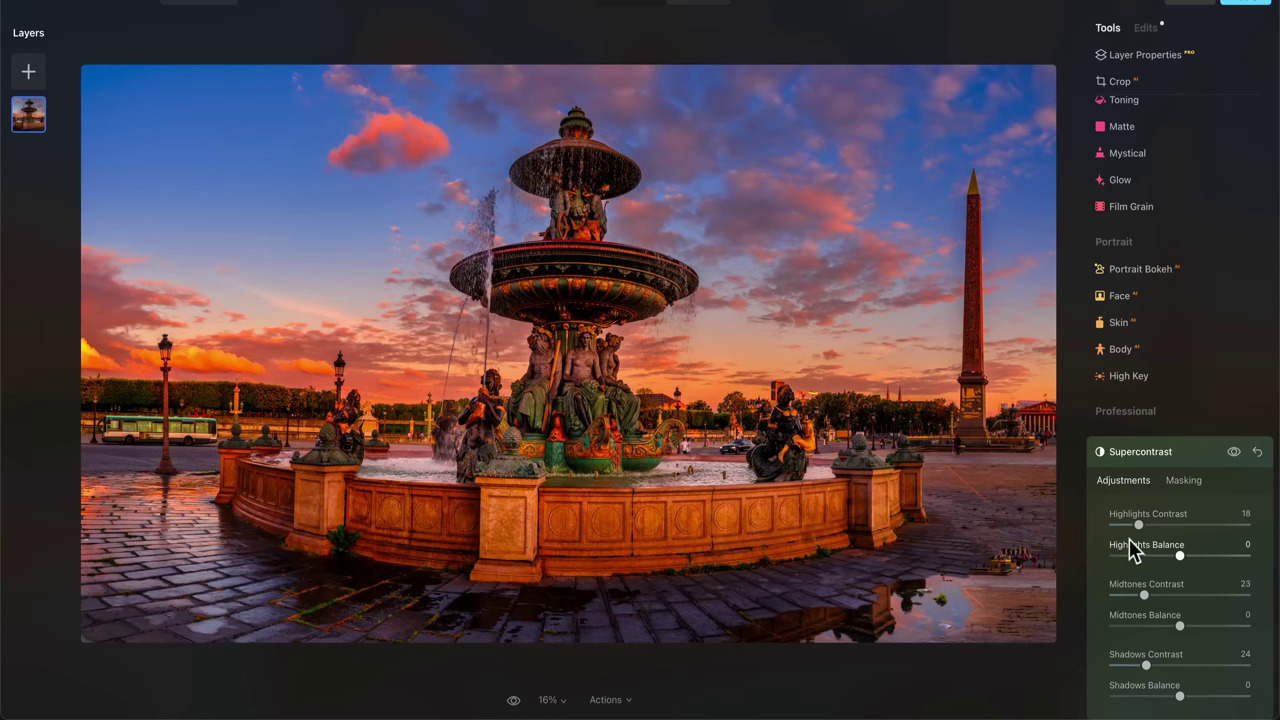
scroll(1130, 545, "down", 2)
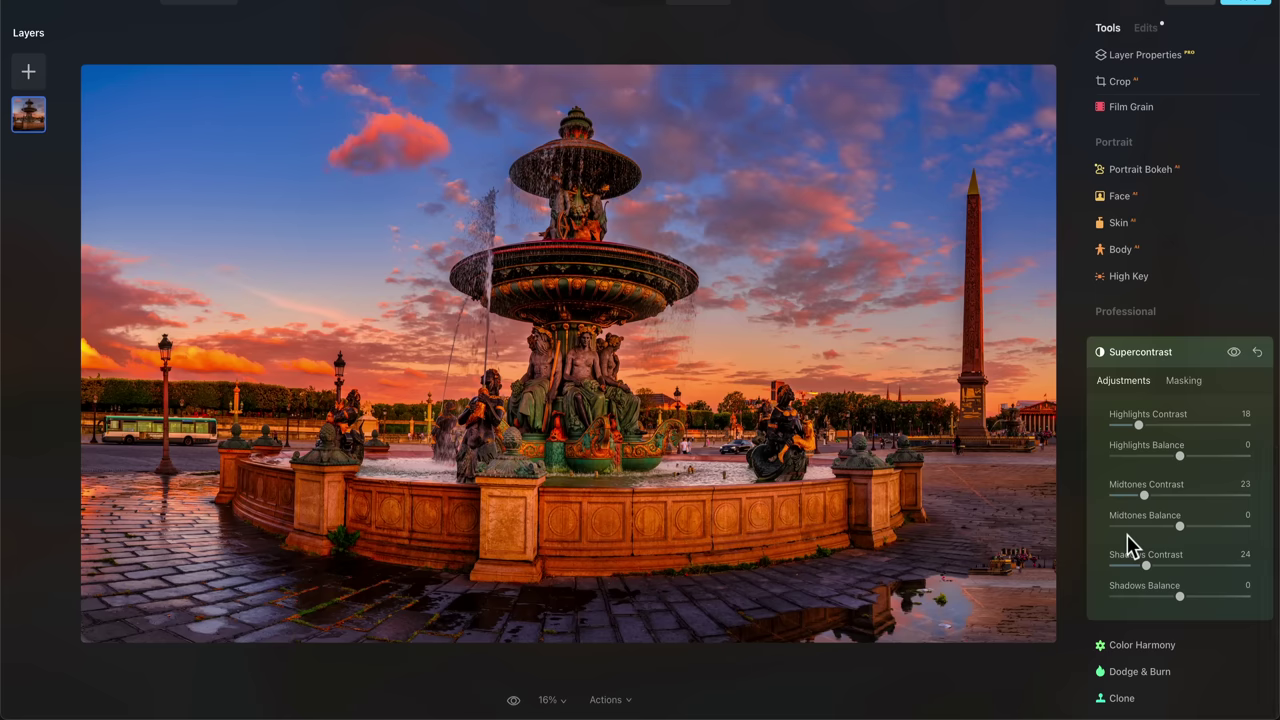
Step: Set Color Harmony's Brilliance to -10 to slightly mute the fountain panorama's colours
left_click(1166, 645)
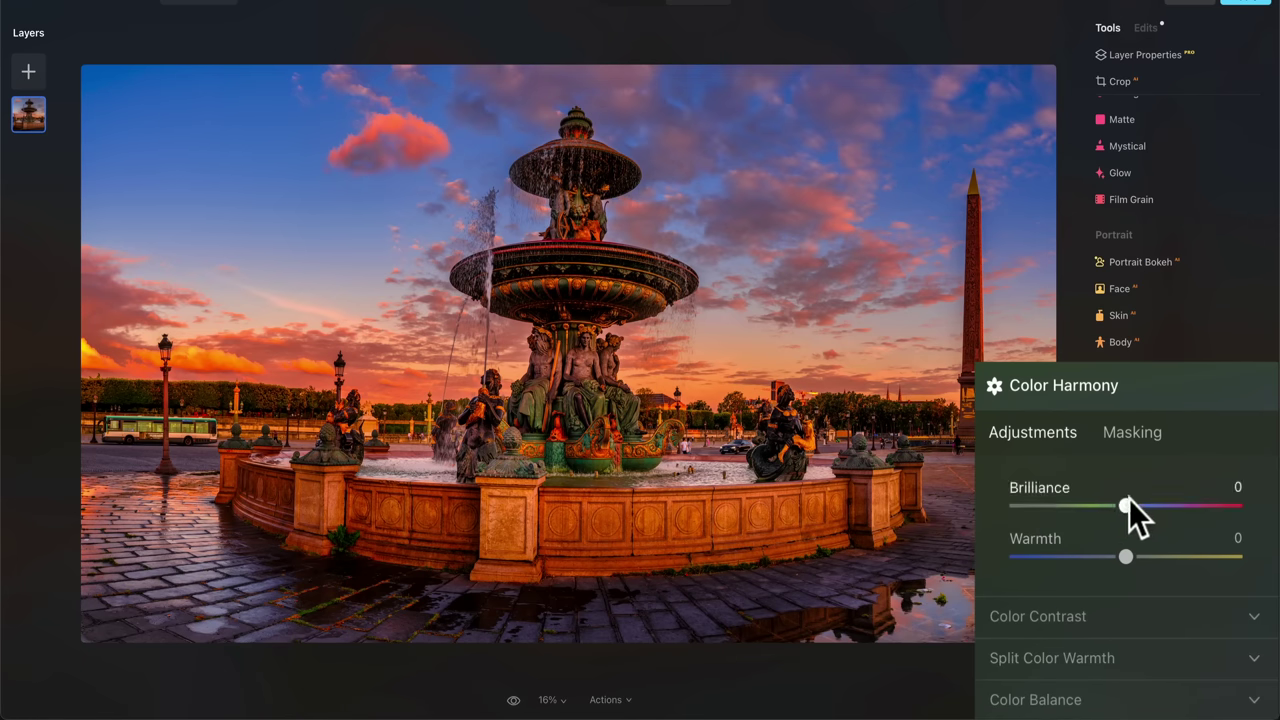
mouse_move(1122, 504)
left_mouse_down()
mouse_move(1097, 506)
mouse_move(1112, 505)
left_mouse_up()
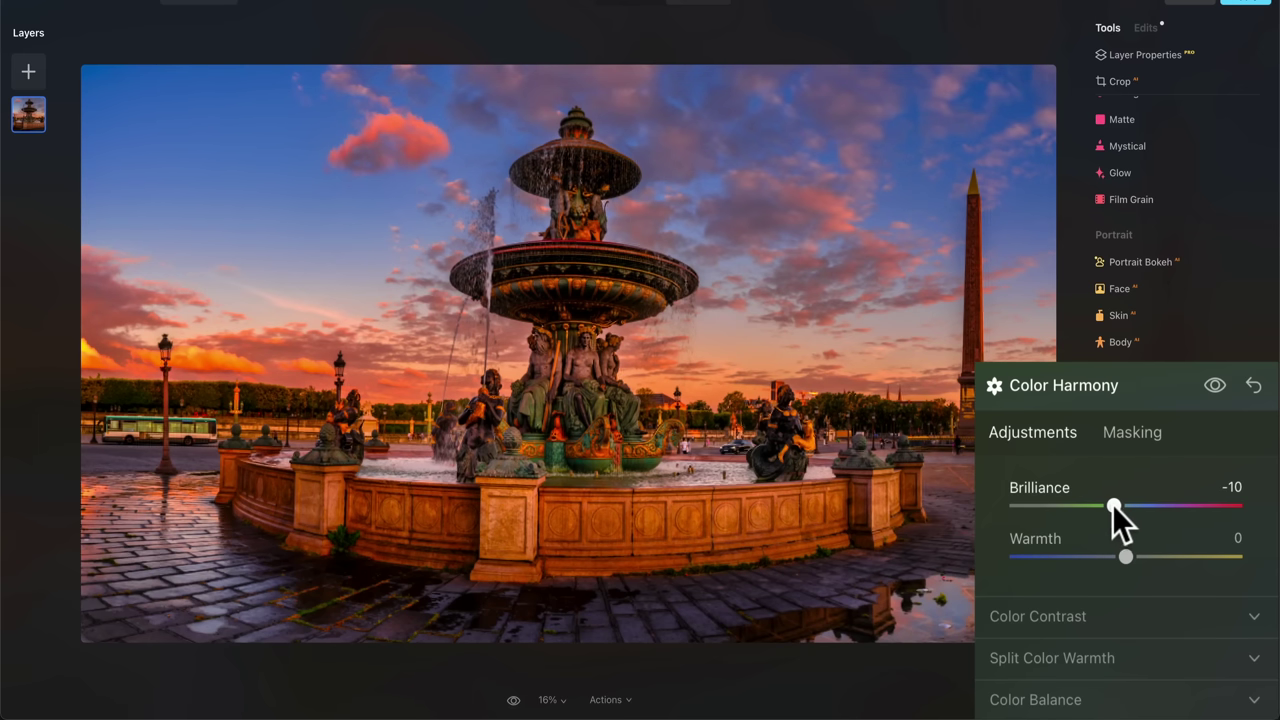